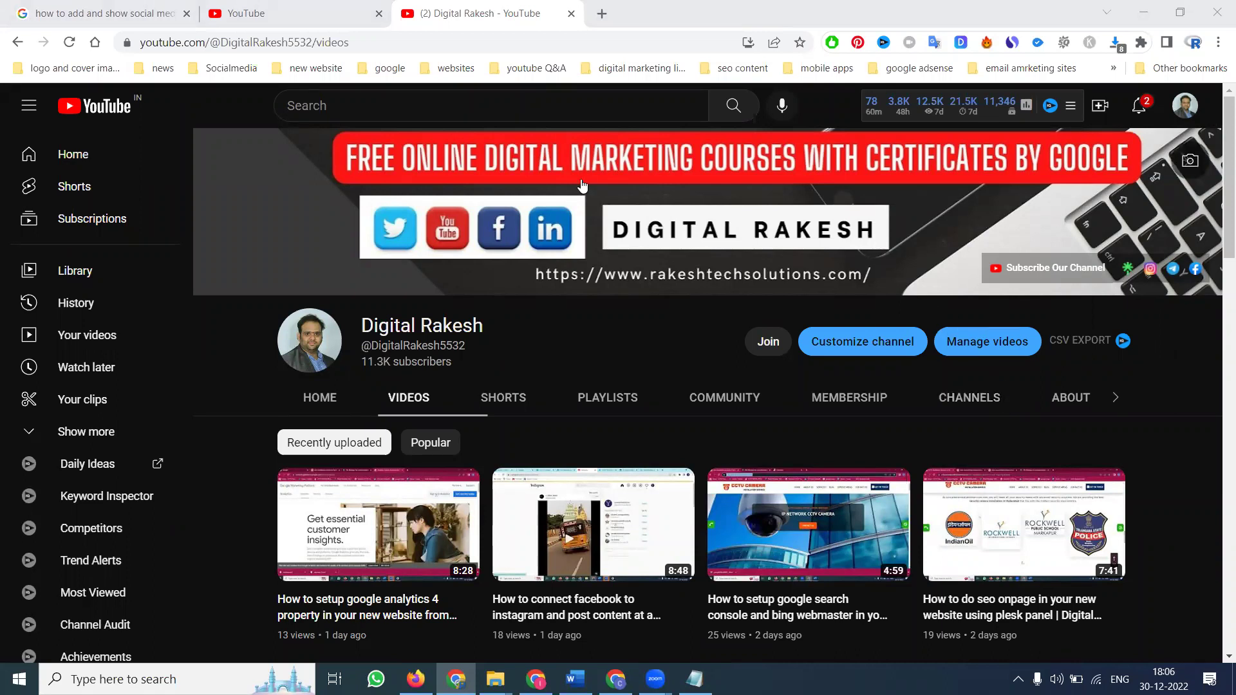
# Open rakeshtechsolutions.com and the Google home page in separate new browser tabs.
pyautogui.click(601, 13)
pyautogui.write('r')
pyautogui.press('Return')
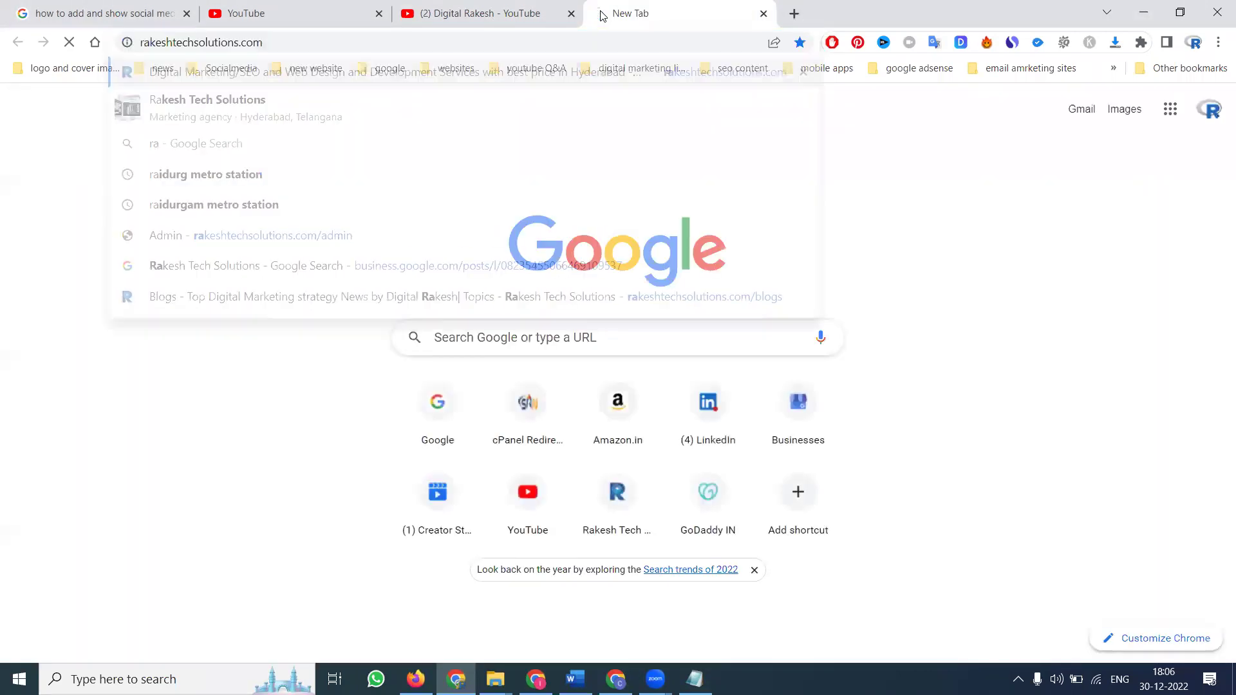
pyautogui.click(792, 14)
pyautogui.write('g')
pyautogui.press('Return')
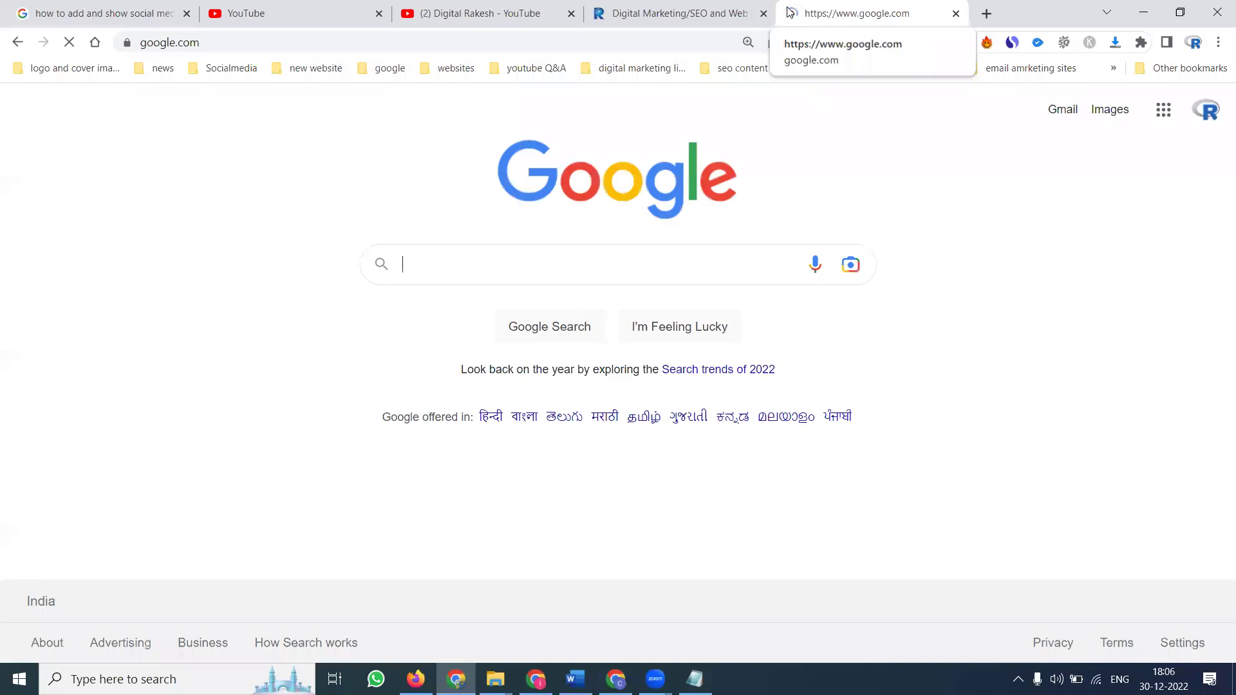
# Search Google for rakeshtechsolutions and view the social media profiles in its business panel.
pyautogui.click(682, 12)
pyautogui.click(225, 38)
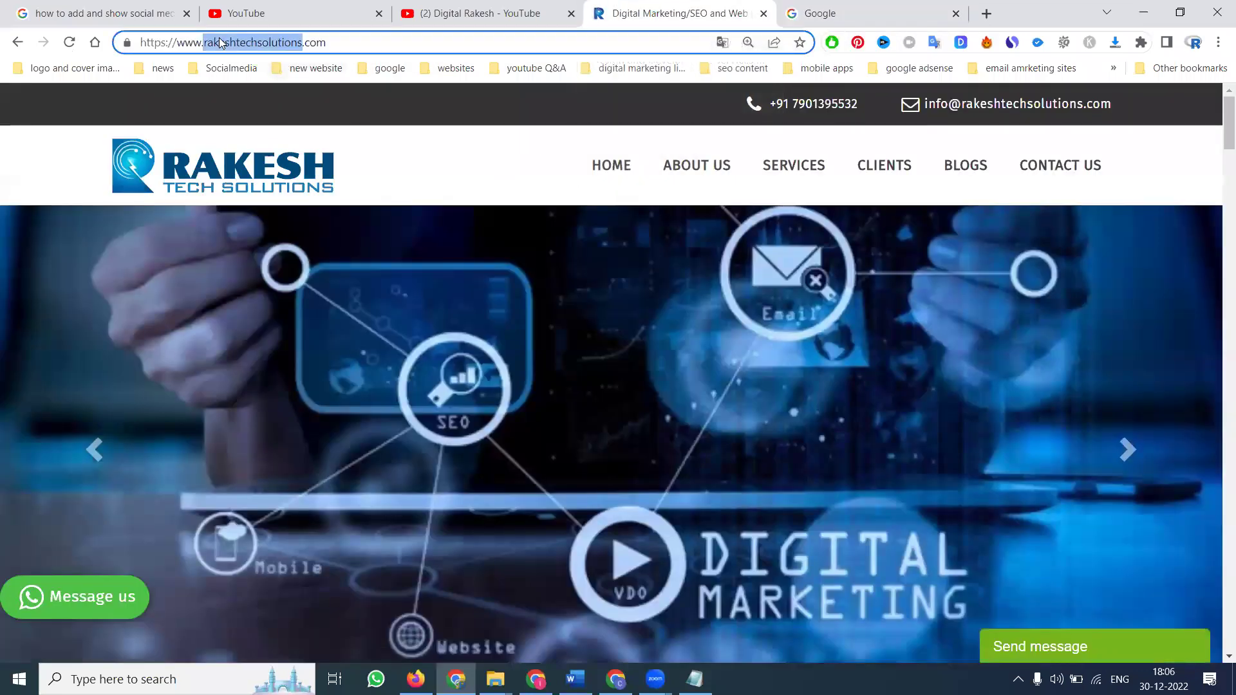
pyautogui.click(836, 13)
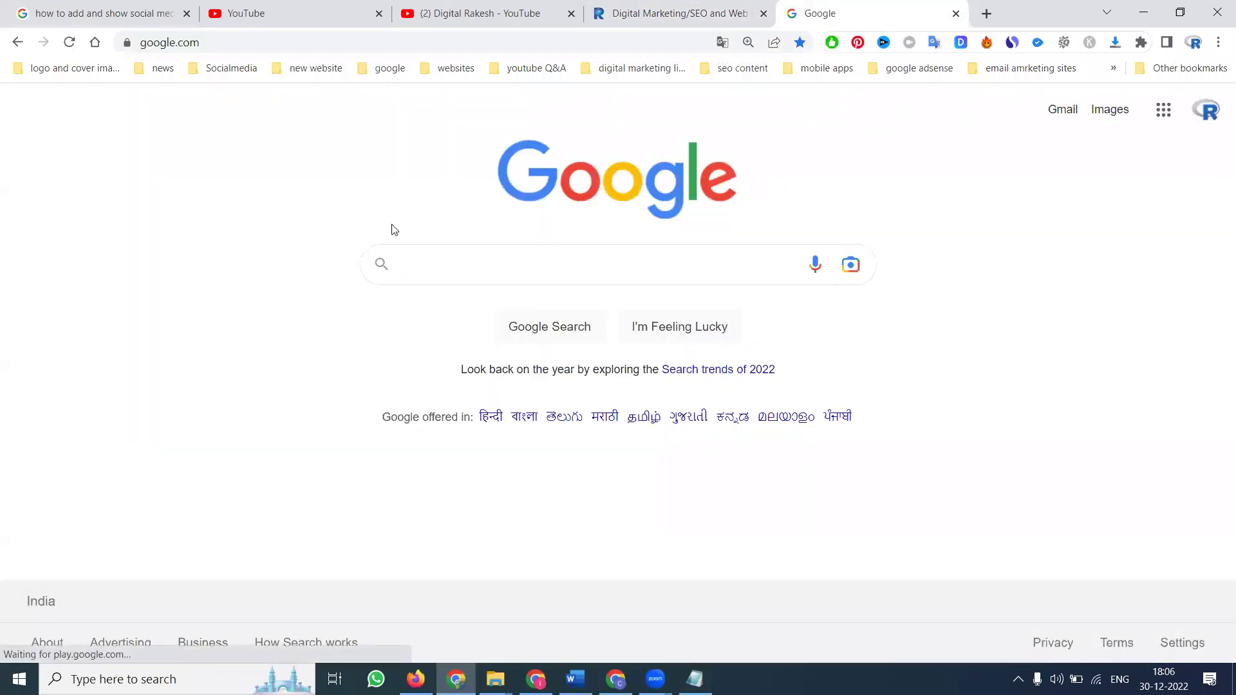
pyautogui.write('rakeshtechsolutions')
pyautogui.press('Return')
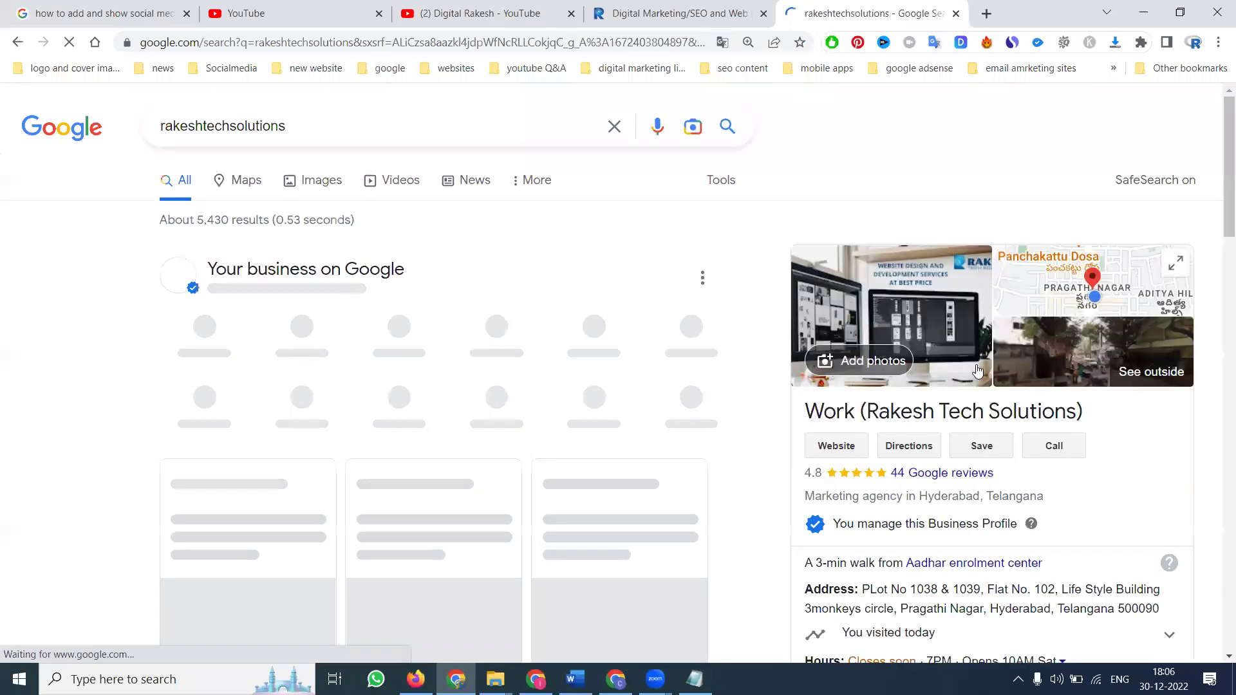
pyautogui.scroll(-6, 978, 370)
pyautogui.scroll(-5, 978, 370)
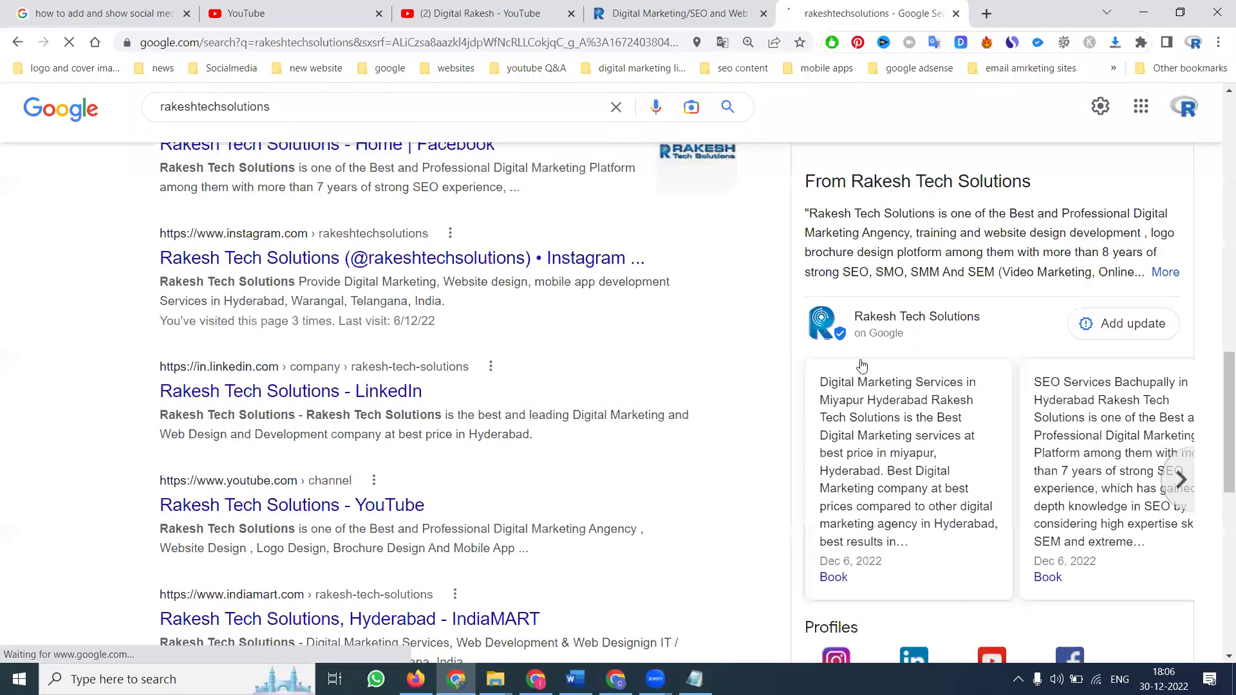
pyautogui.scroll(-4, 973, 367)
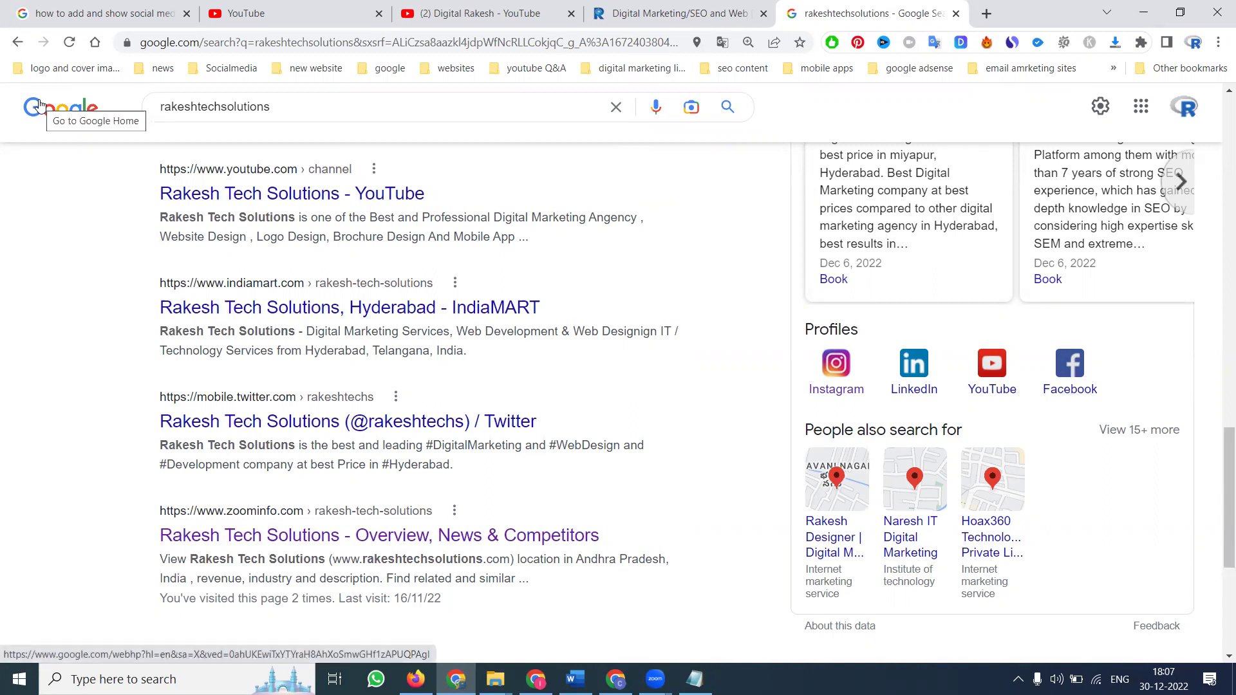
# Open the LinkedIn article on adding social media links to a Google business listing from the earlier image search results.
pyautogui.click(39, 13)
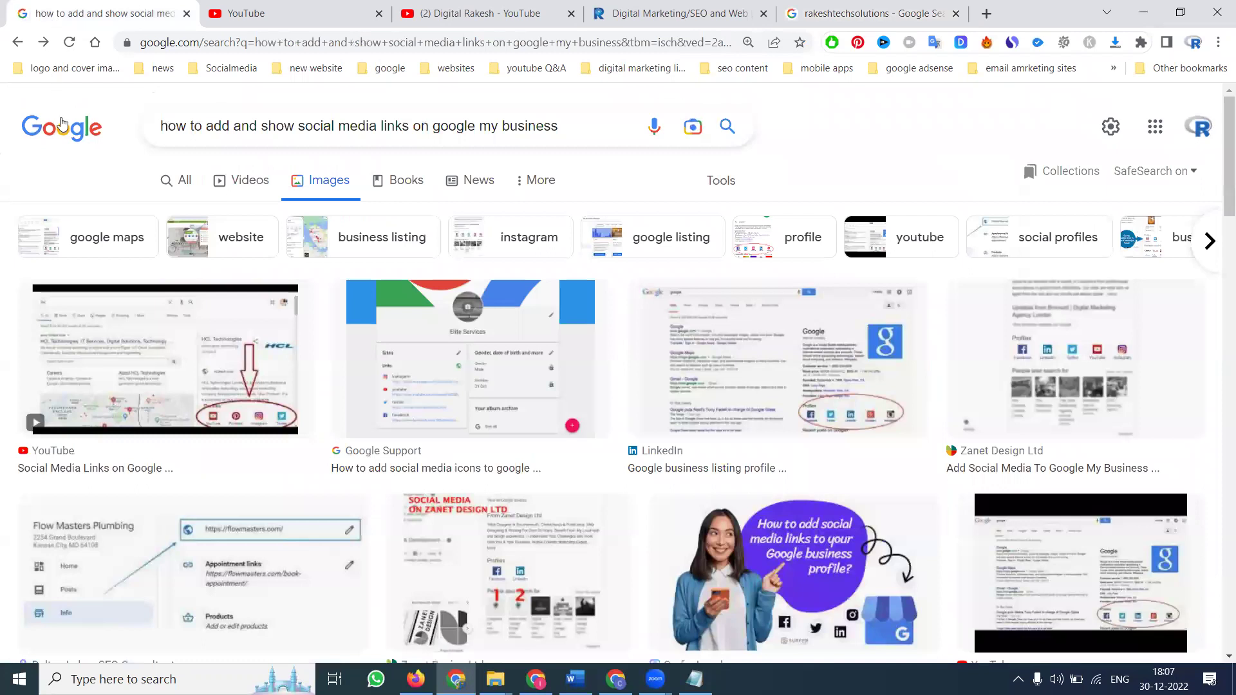
pyautogui.click(722, 386)
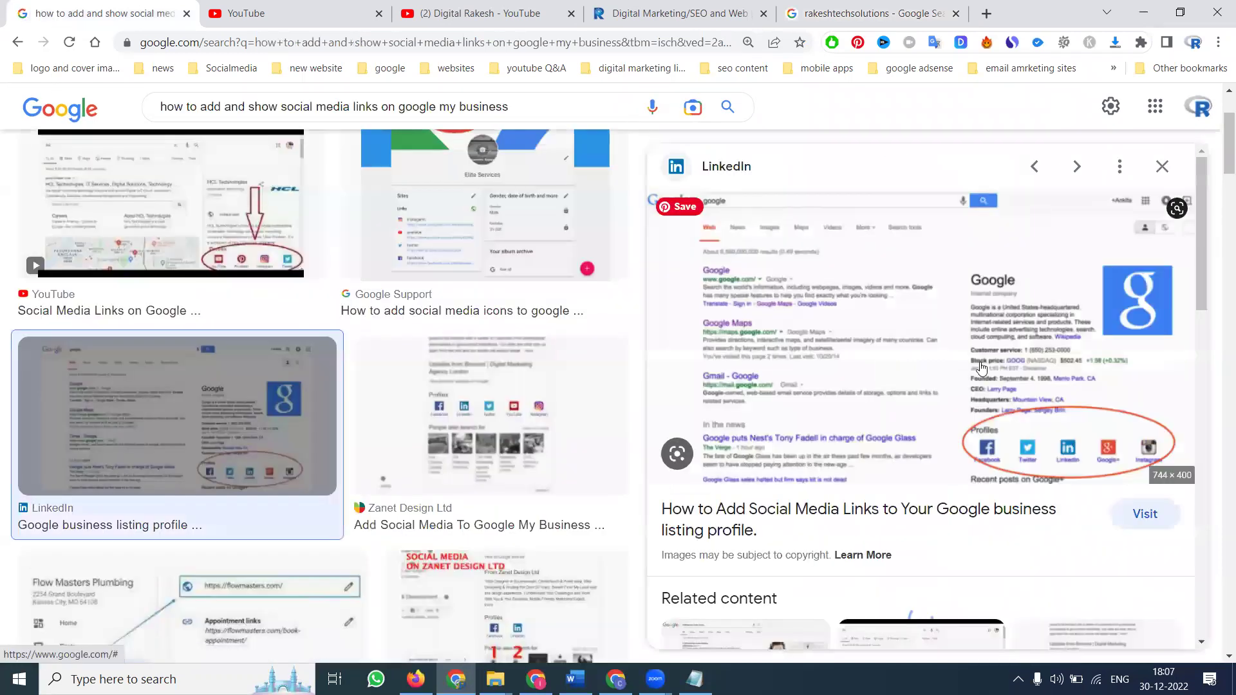
pyautogui.click(955, 361)
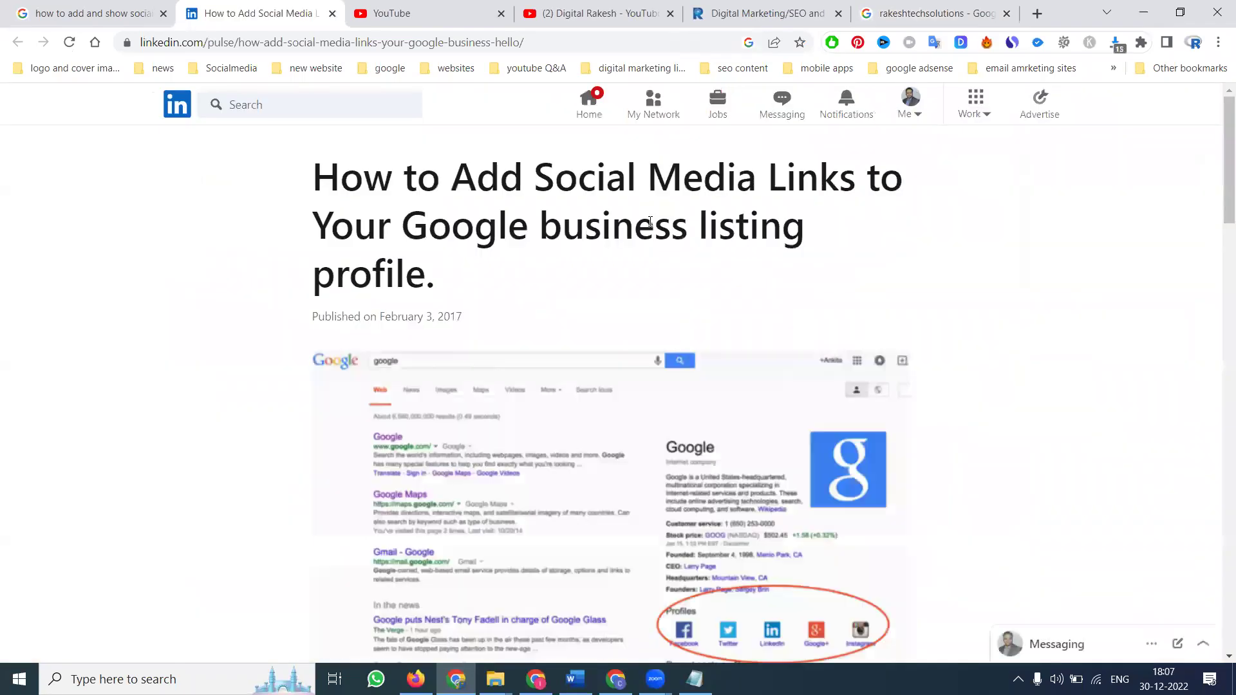
# Read the article's organization schema script and its instructions for the name, url and sameAs sections.
pyautogui.scroll(-5, 646, 224)
pyautogui.scroll(-7, 646, 224)
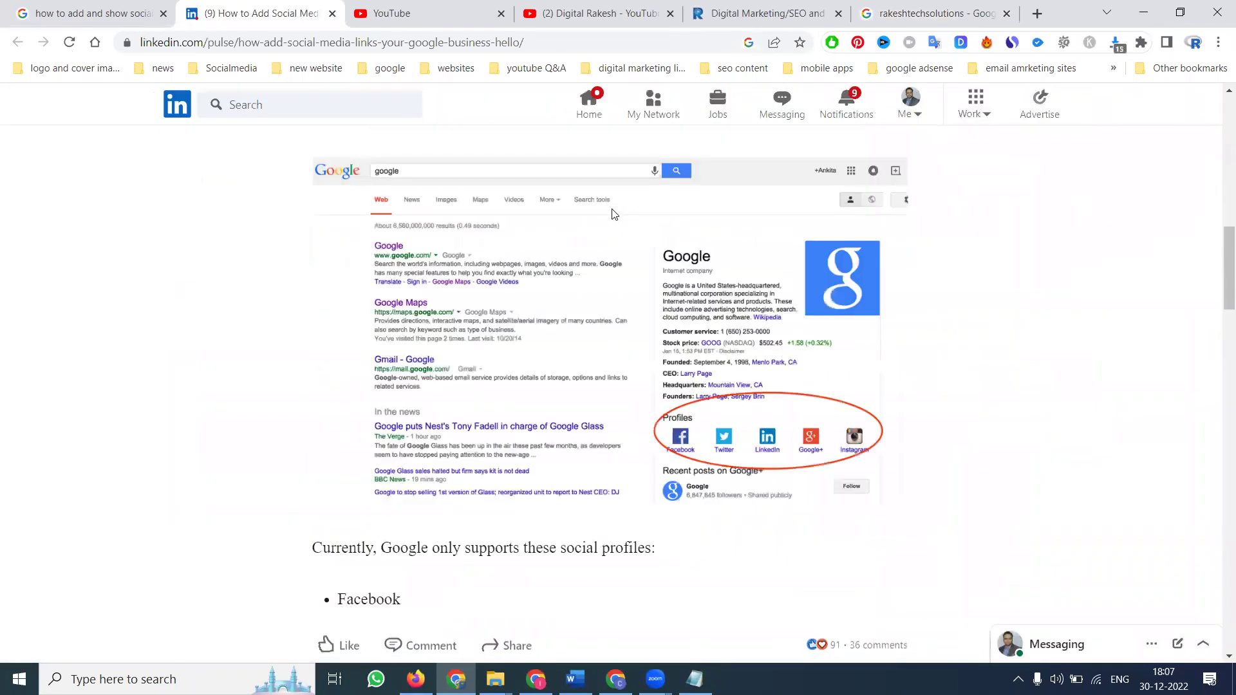
pyautogui.scroll(-10, 559, 274)
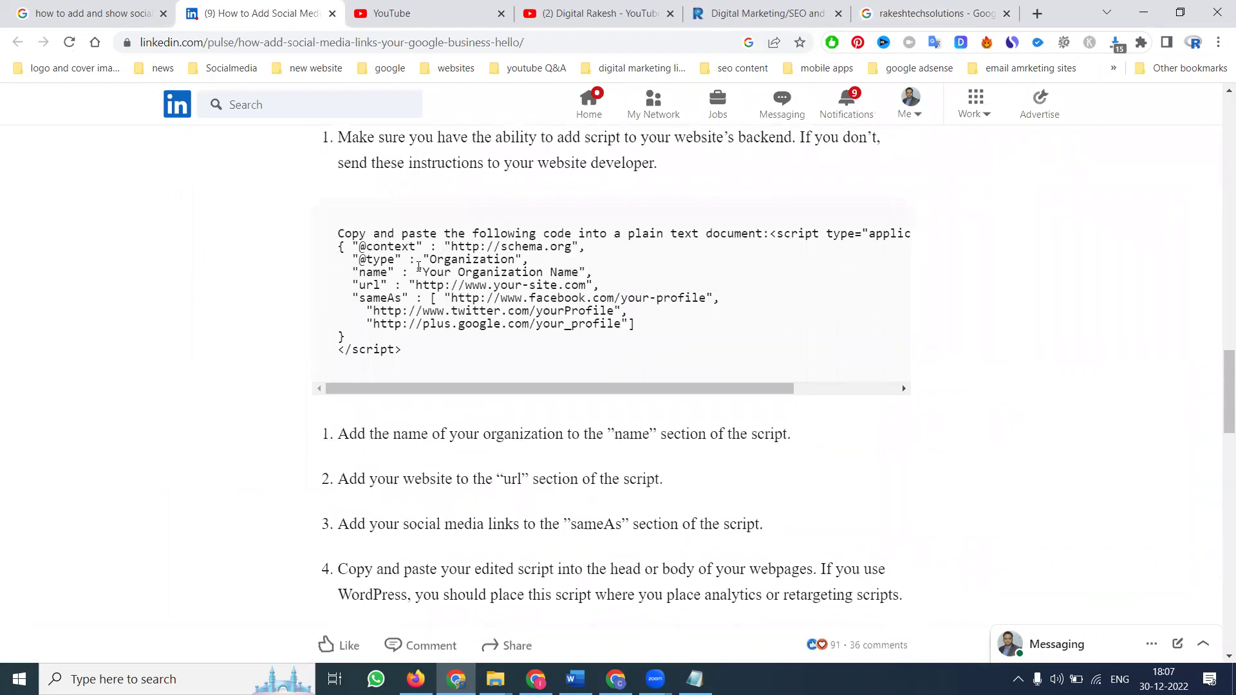
pyautogui.scroll(-1, 418, 266)
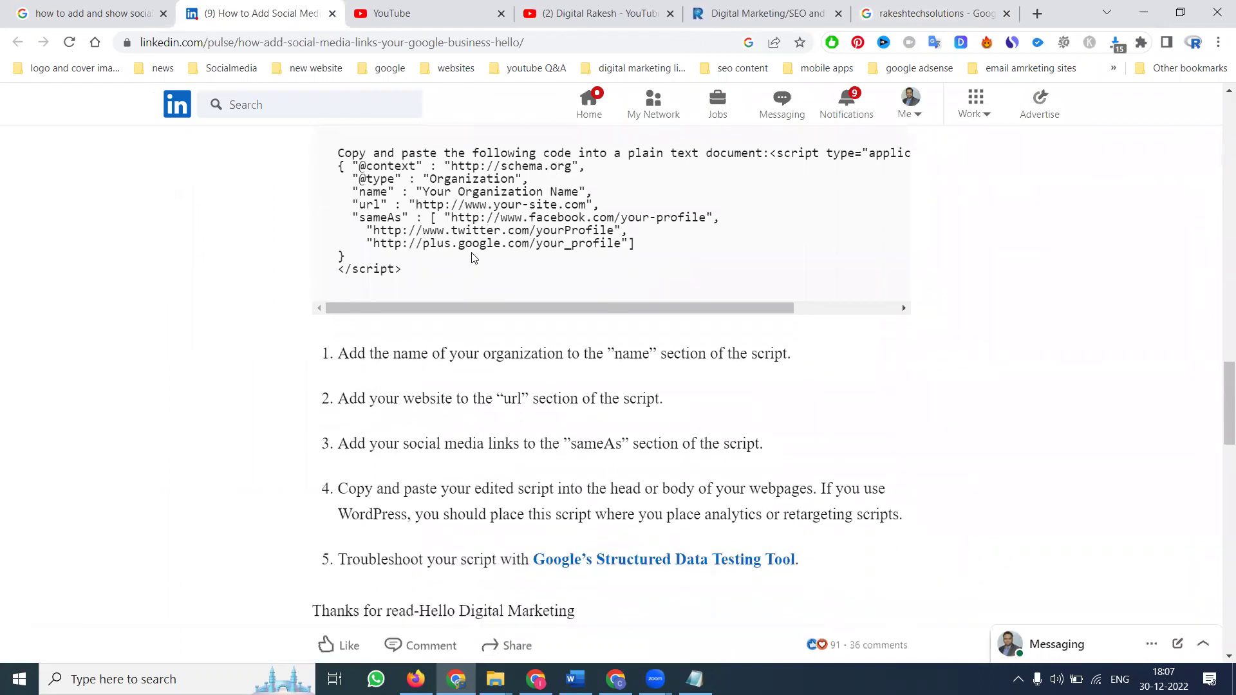
pyautogui.scroll(-2, 473, 257)
pyautogui.moveTo(440, 238); pyautogui.dragTo(677, 243)
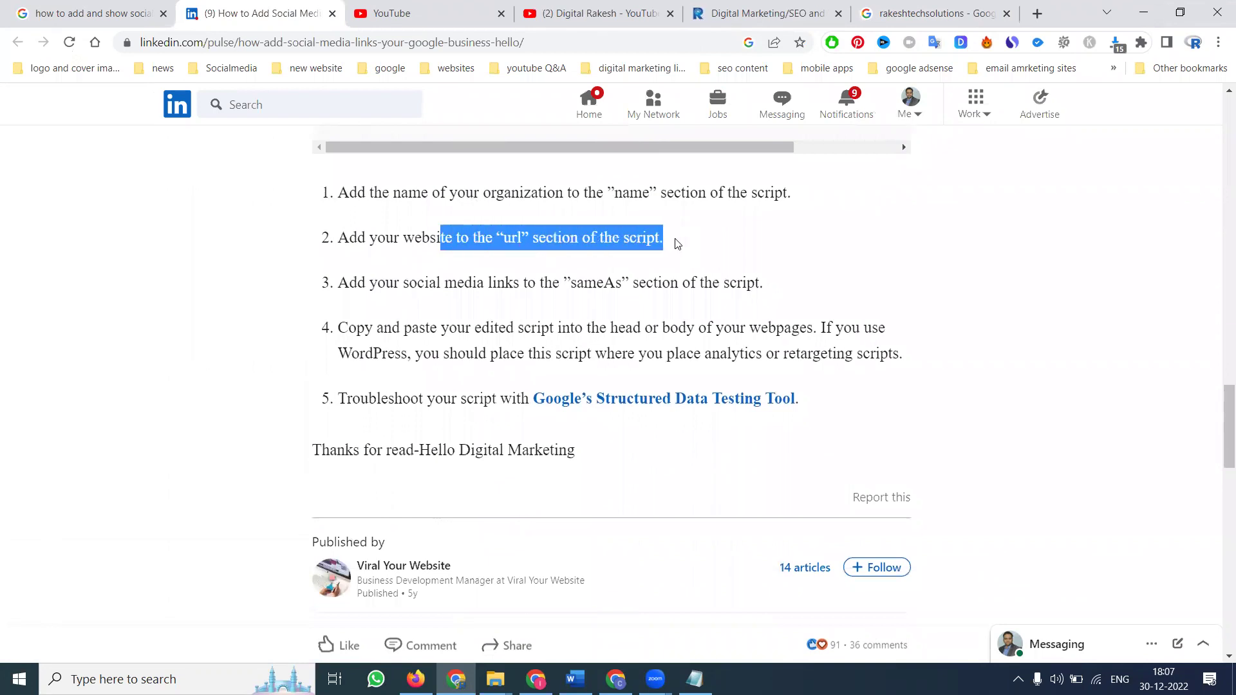
pyautogui.moveTo(563, 284); pyautogui.dragTo(662, 285)
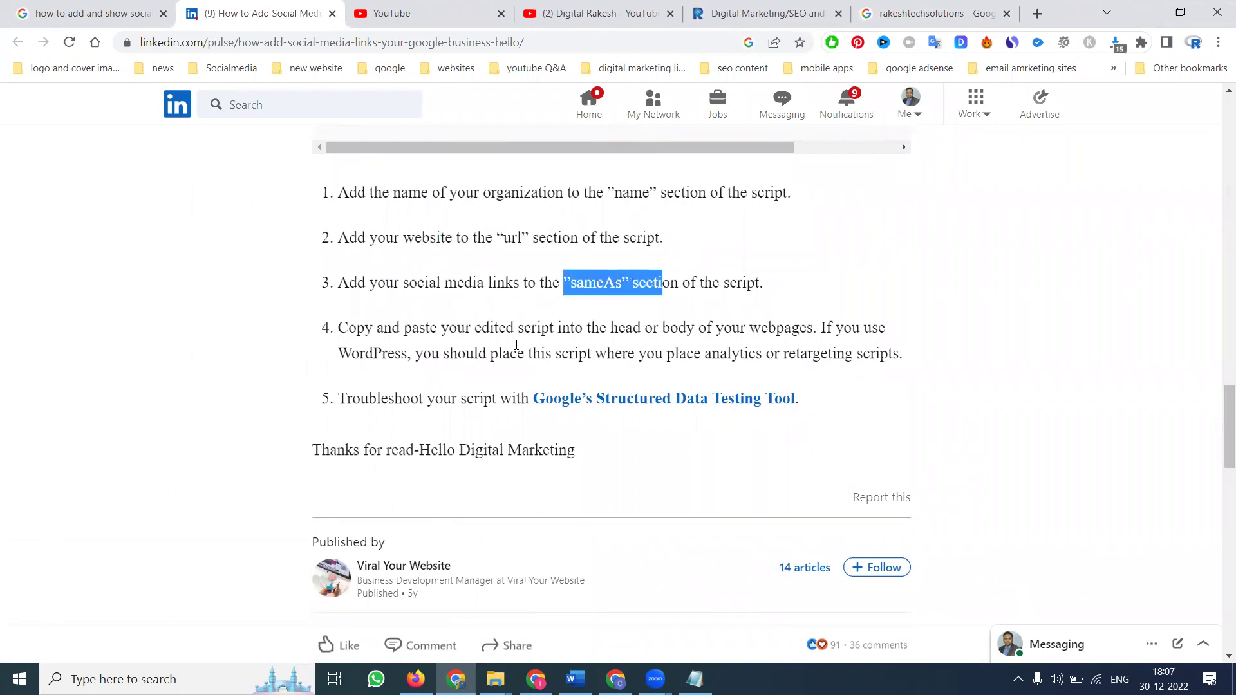
pyautogui.scroll(-4, 516, 345)
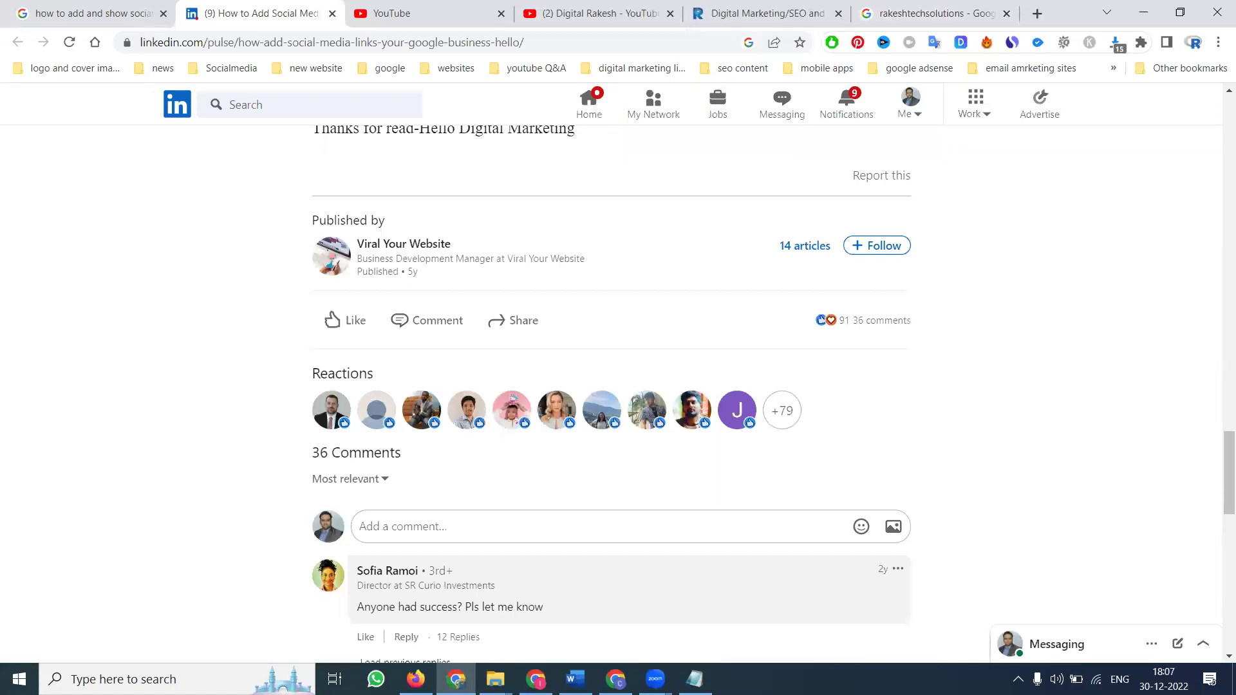
# Switch to Word to view Code 1 in the schema script code 2023 document, and return to Chrome.
pyautogui.hotkey('alt', 'Tab')
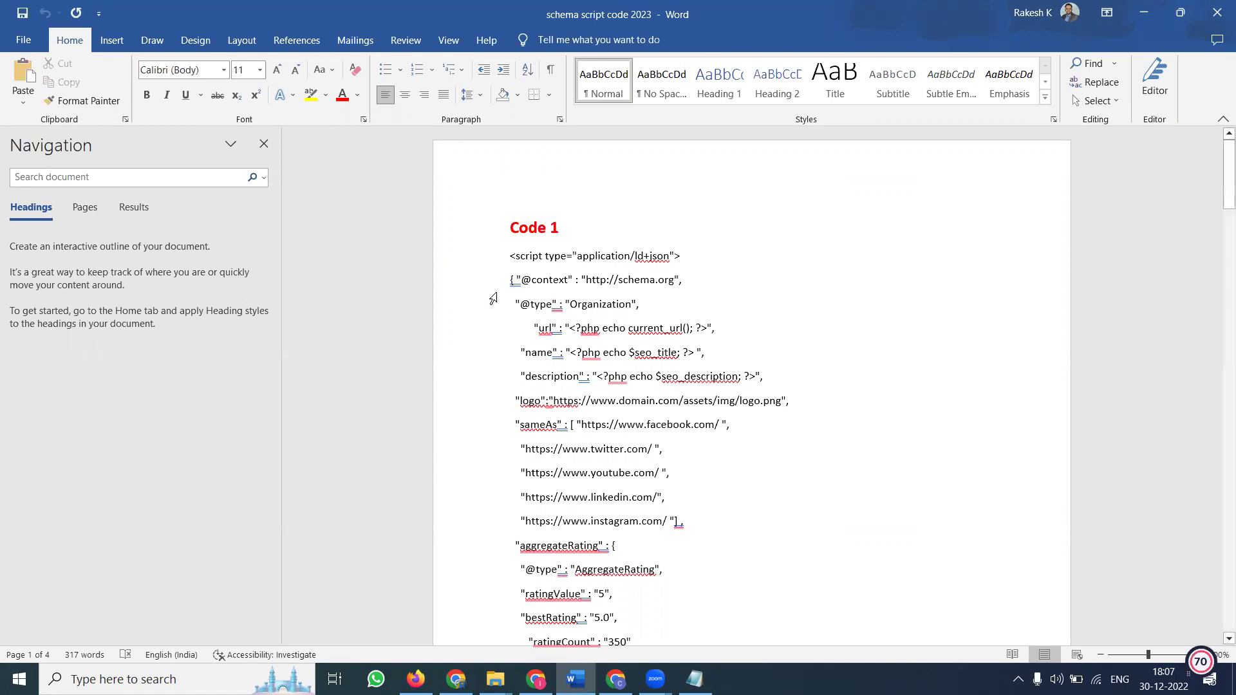
pyautogui.click(456, 679)
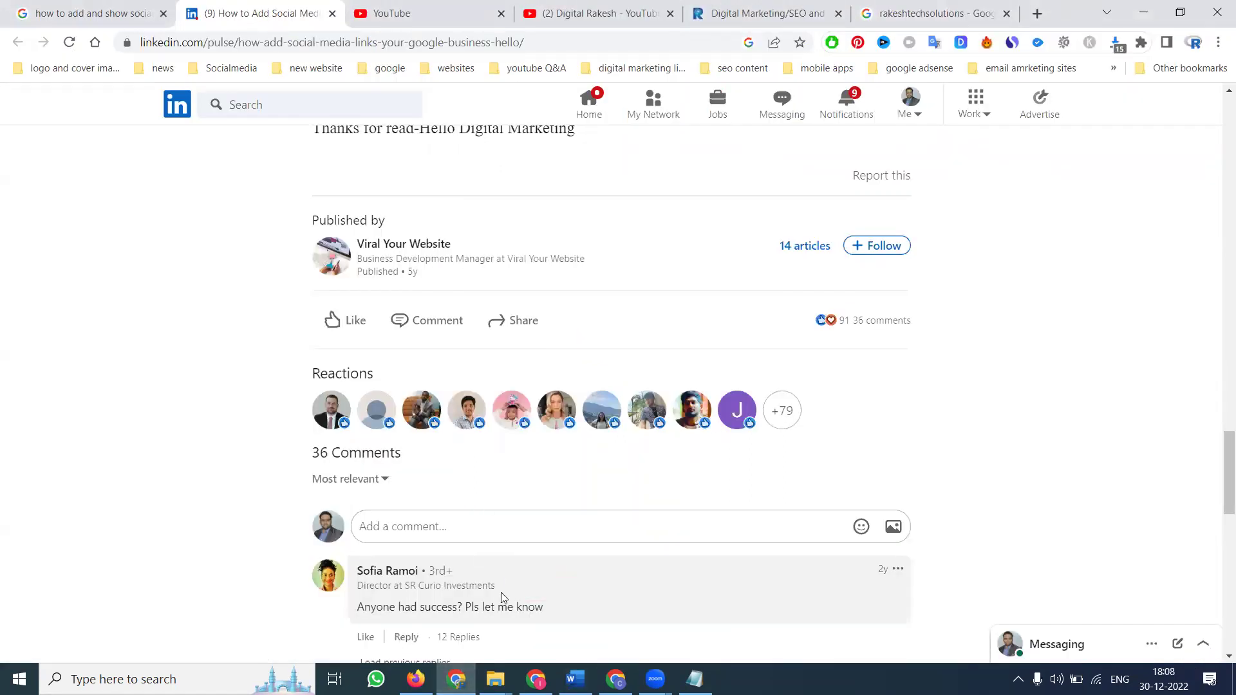
# In the other Chrome window, search Google for imfit, pass the robot check and view the social profiles in the business panel.
pyautogui.click(535, 679)
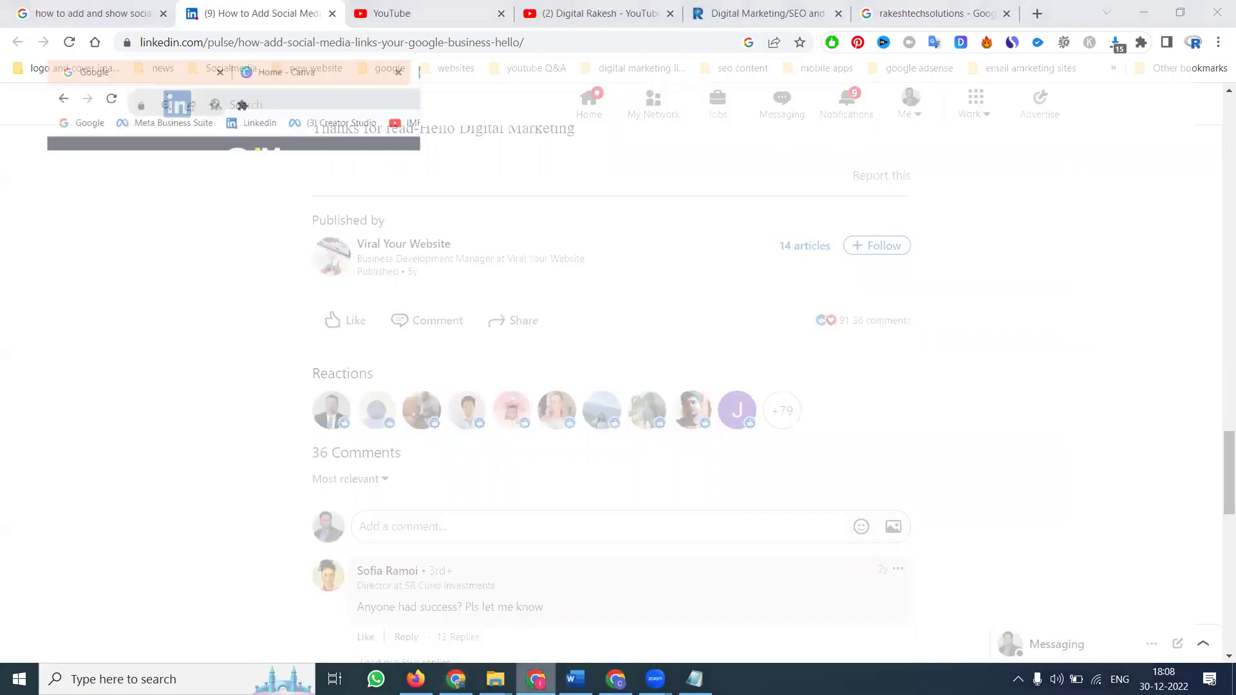
pyautogui.click(126, 26)
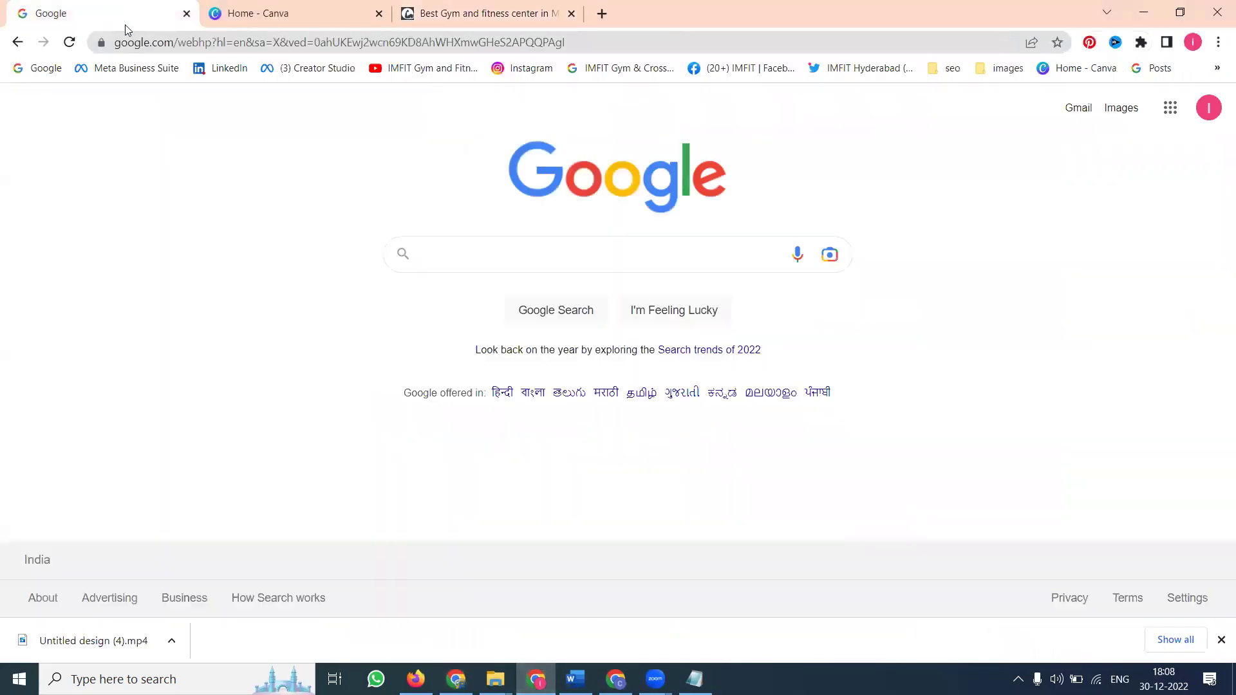
pyautogui.write('imfit')
pyautogui.press('Return')
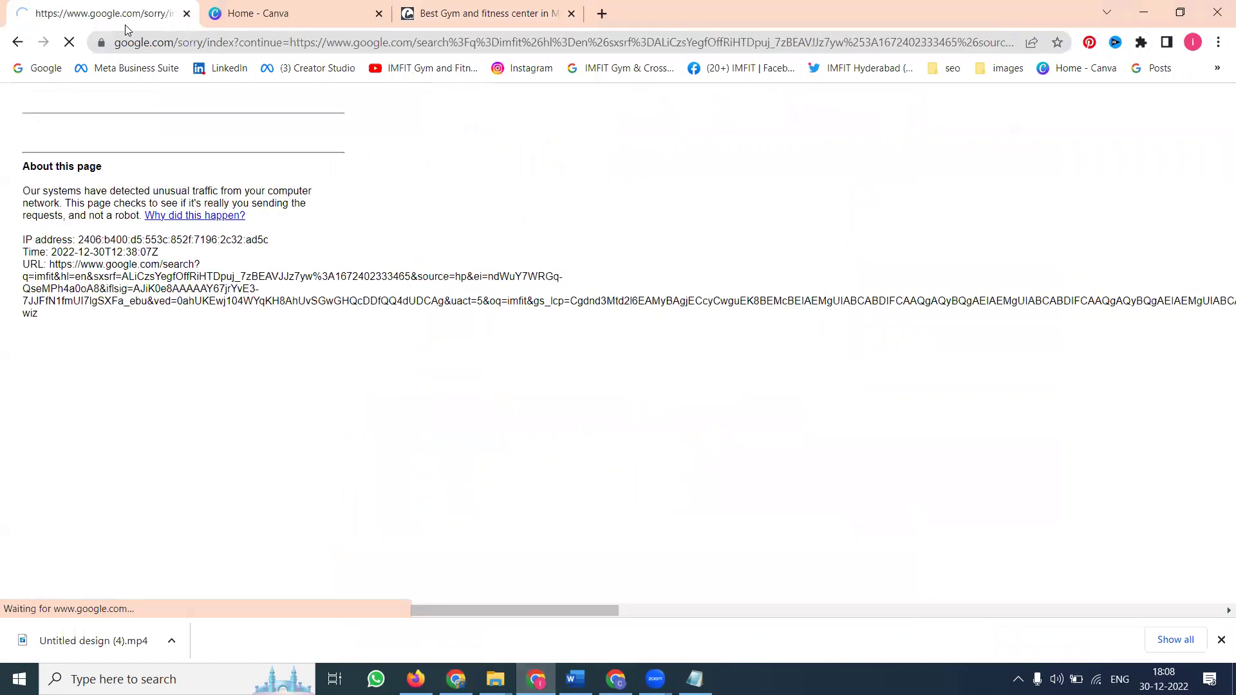
pyautogui.click(81, 169)
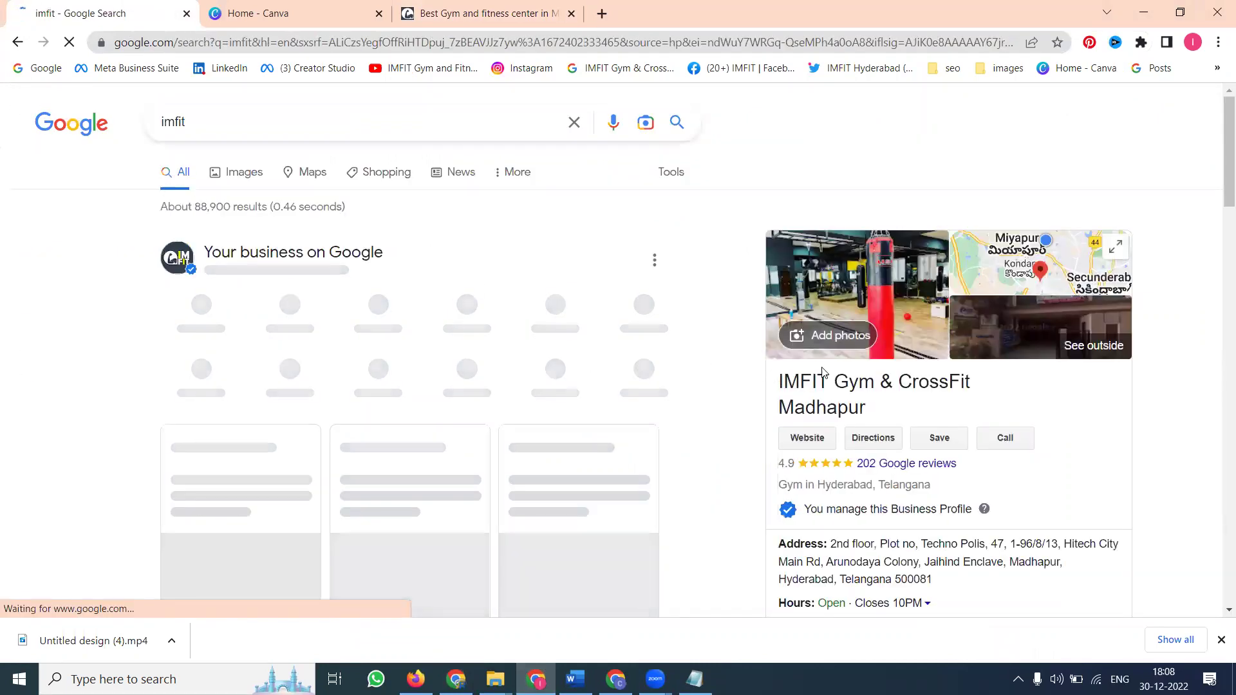
pyautogui.scroll(-7, 875, 386)
pyautogui.scroll(-8, 875, 386)
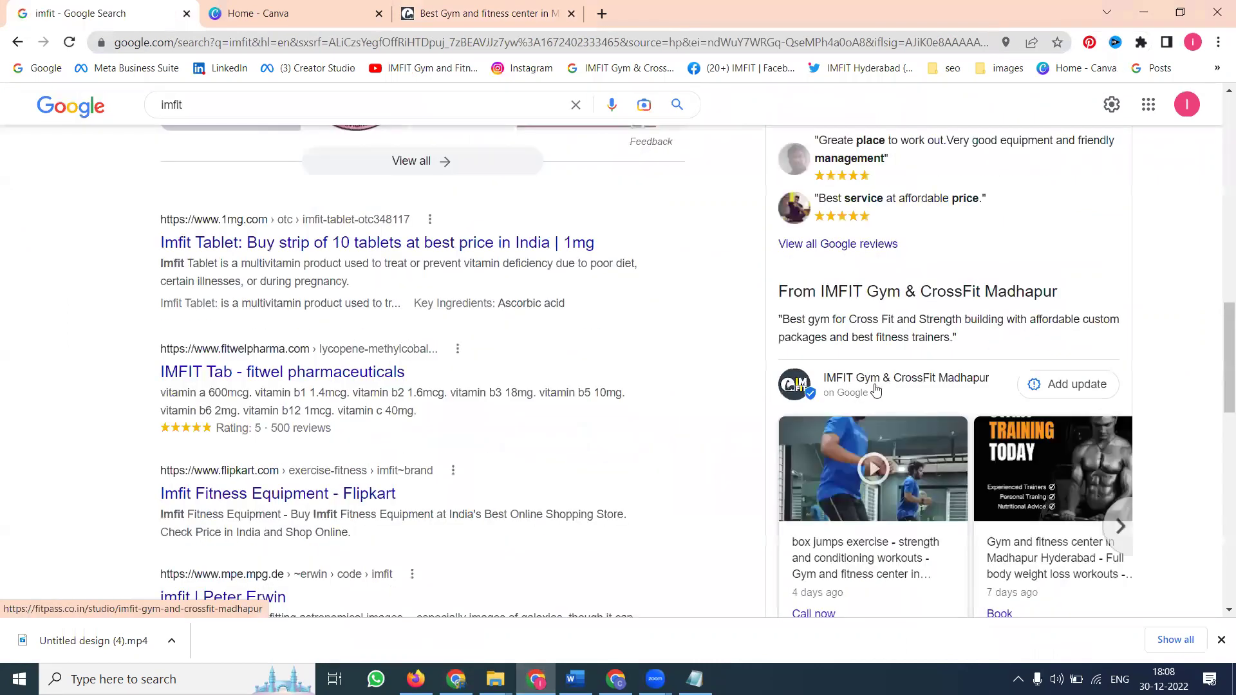
pyautogui.scroll(-6, 875, 391)
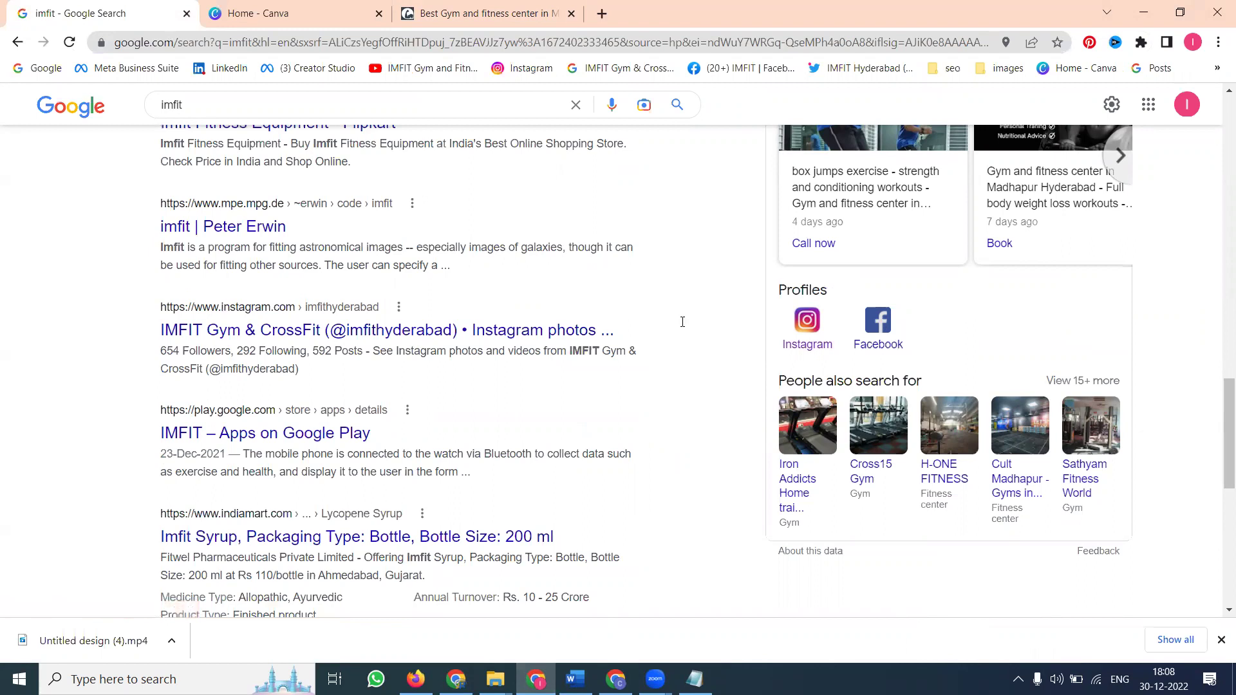
# Switch to Word and highlight the url, name, description and logo lines of Code 1.
pyautogui.click(575, 679)
pyautogui.moveTo(536, 678)
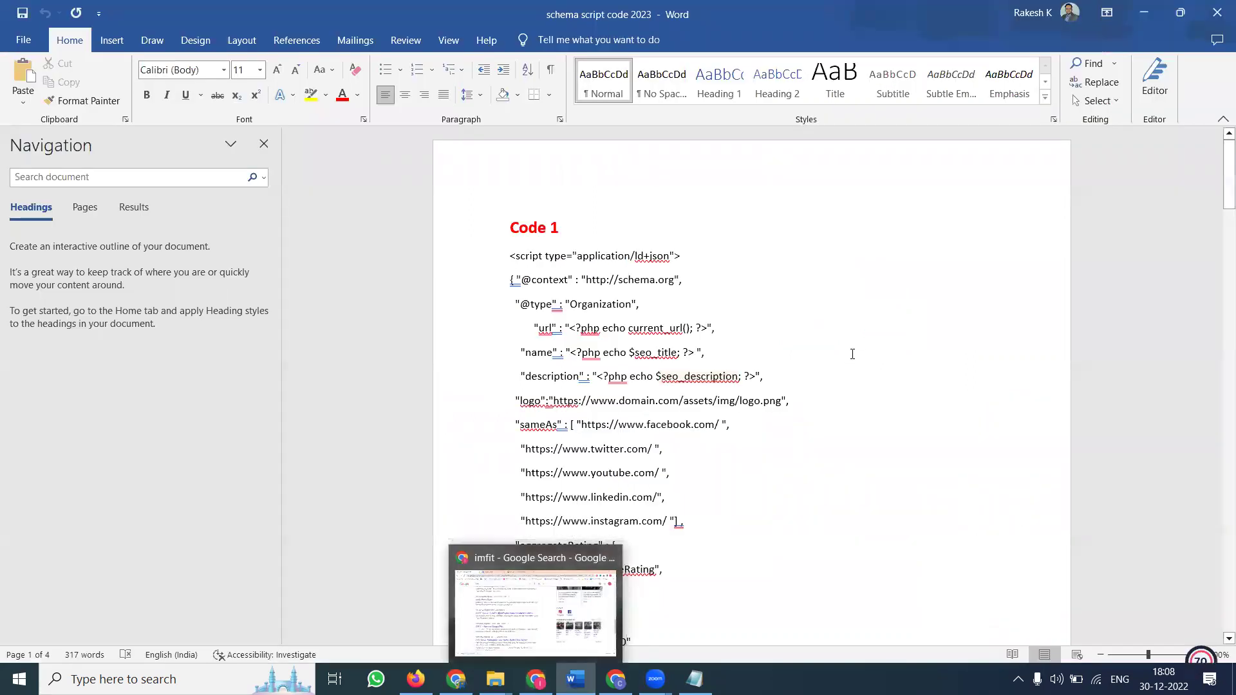
pyautogui.rightClick(534, 331)
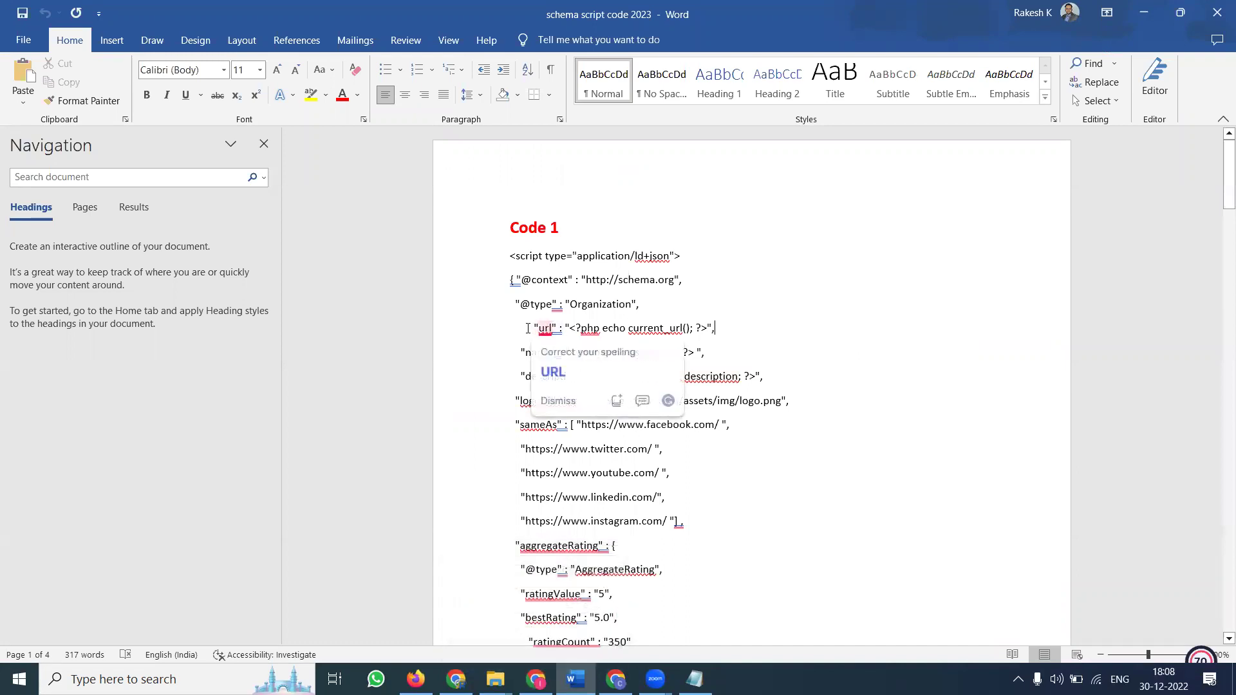
pyautogui.moveTo(534, 330); pyautogui.dragTo(798, 403)
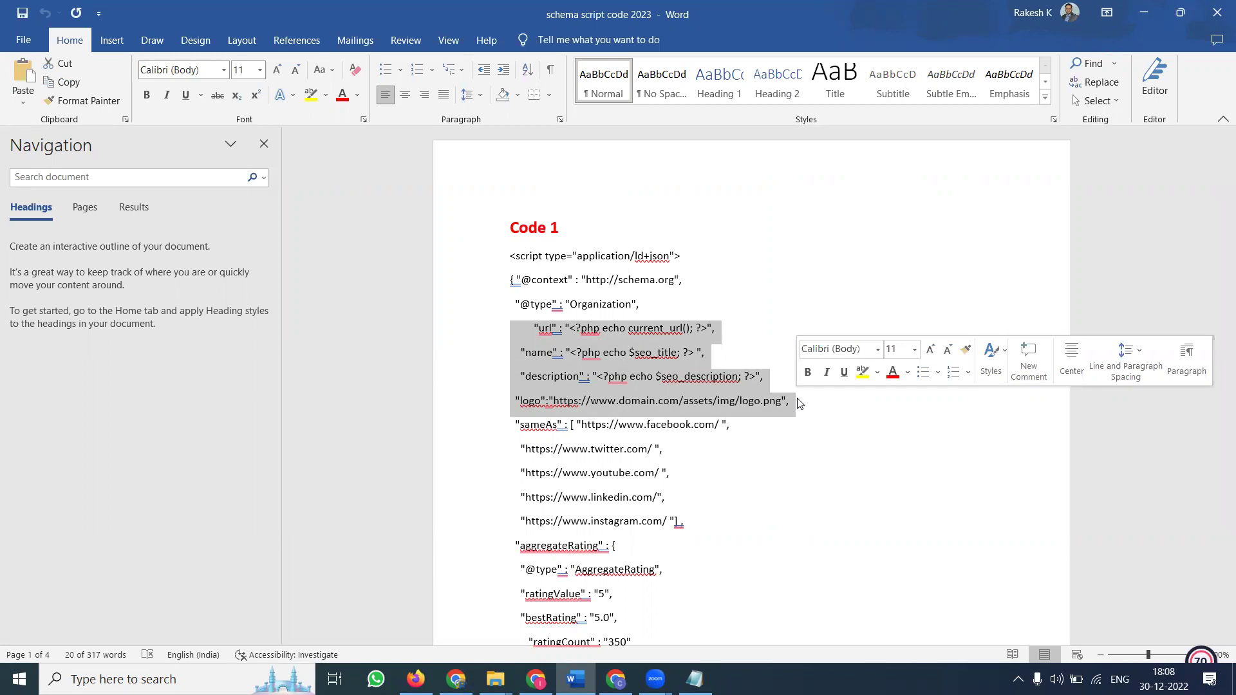
# Switch to the imfit.in page in Chrome, open its page source and search it for "schema".
pyautogui.click(536, 679)
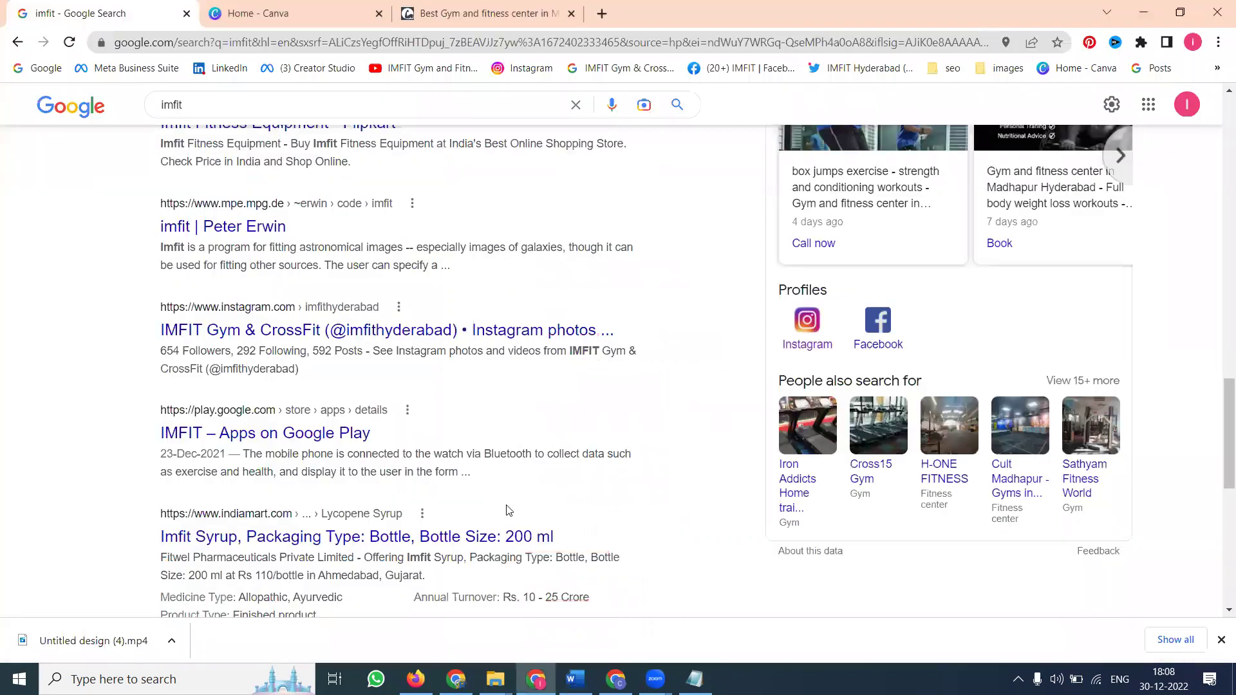
pyautogui.click(448, 9)
pyautogui.hotkey('ctrl', 'u')
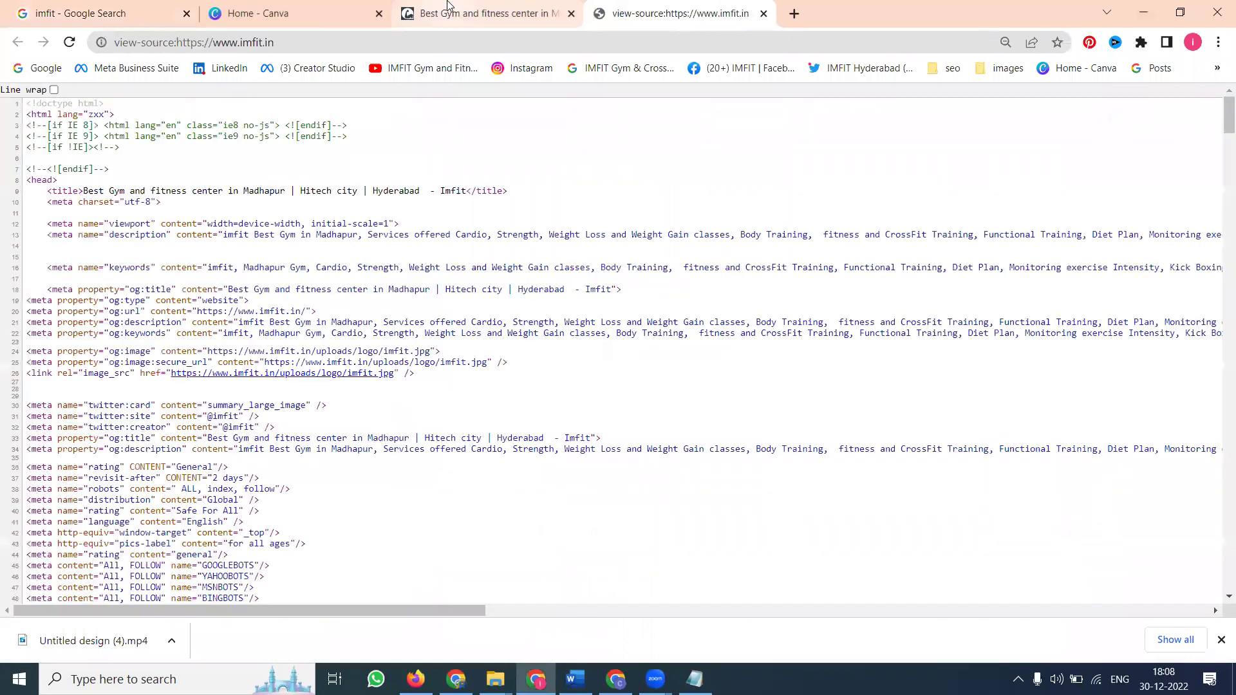
pyautogui.hotkey('ctrl', 'f')
pyautogui.write('schema')
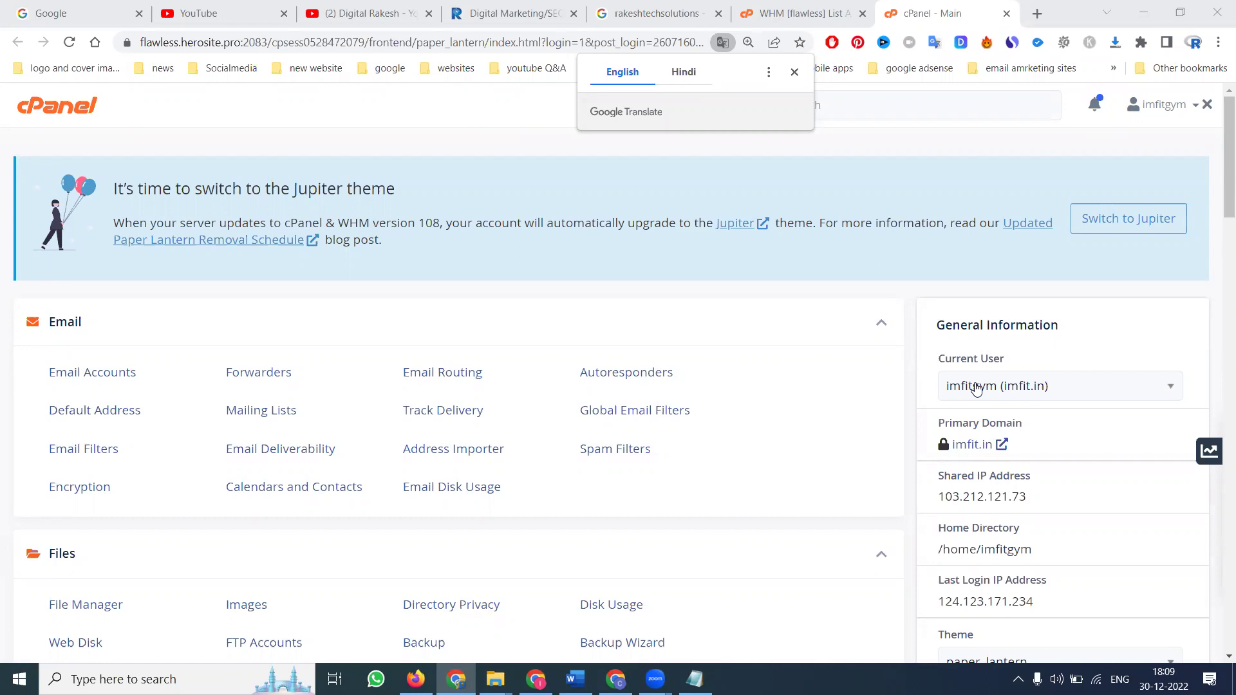
# Review the url to logo lines of Code 1 in Word, and view the Rakesh Tech Solutions website in Chrome.
pyautogui.click(574, 679)
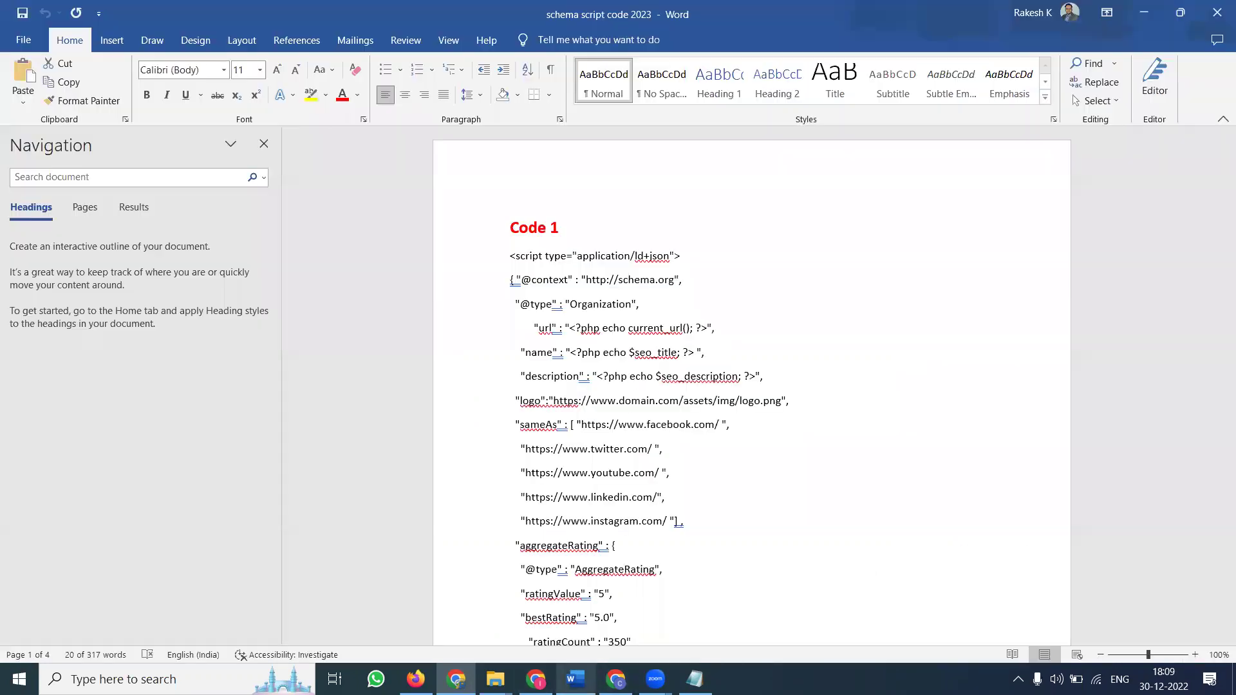
pyautogui.moveTo(487, 328); pyautogui.dragTo(487, 401)
pyautogui.click(457, 679)
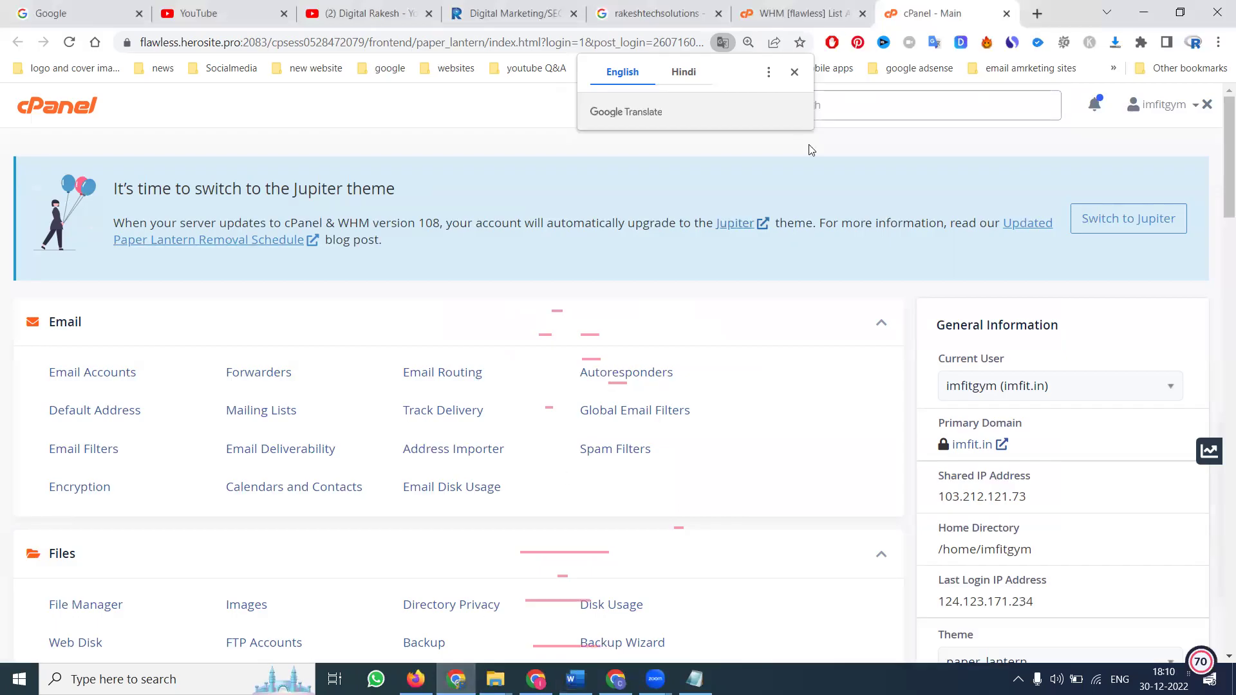
pyautogui.click(515, 12)
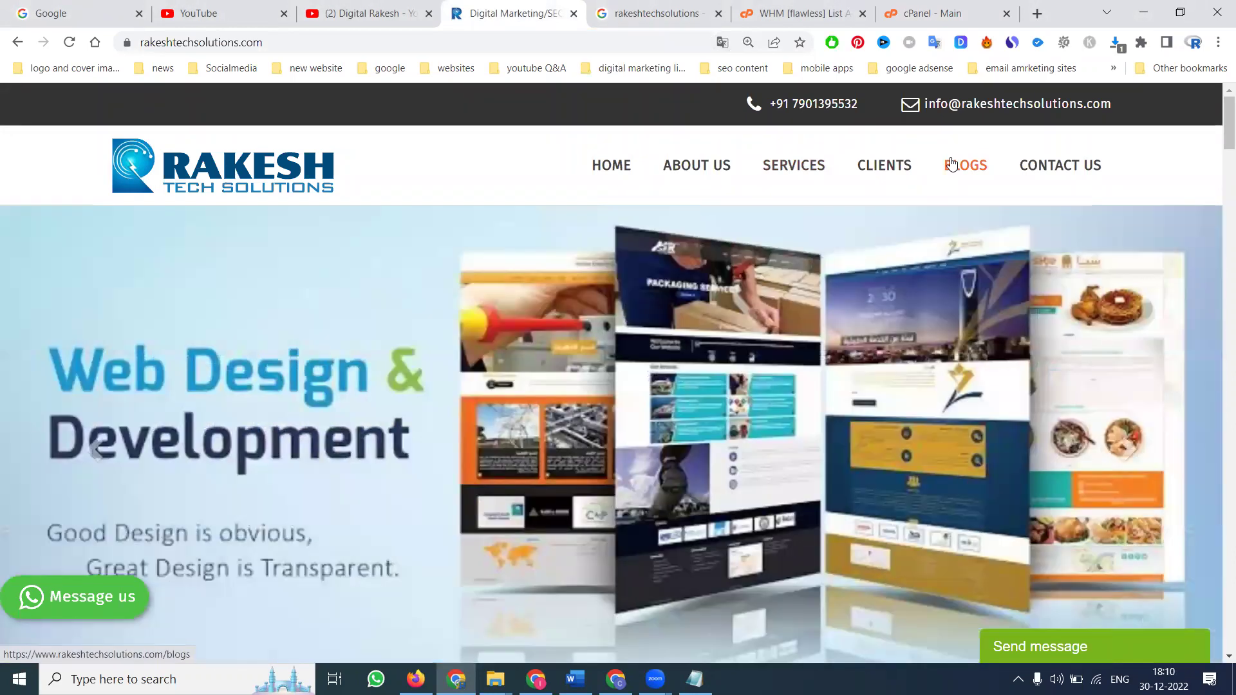
# Return to the Word document, highlight the url through logo values and review the sameAs, aggregateRating and review sections of Code 1.
pyautogui.click(1143, 12)
pyautogui.scroll(-1, 534, 234)
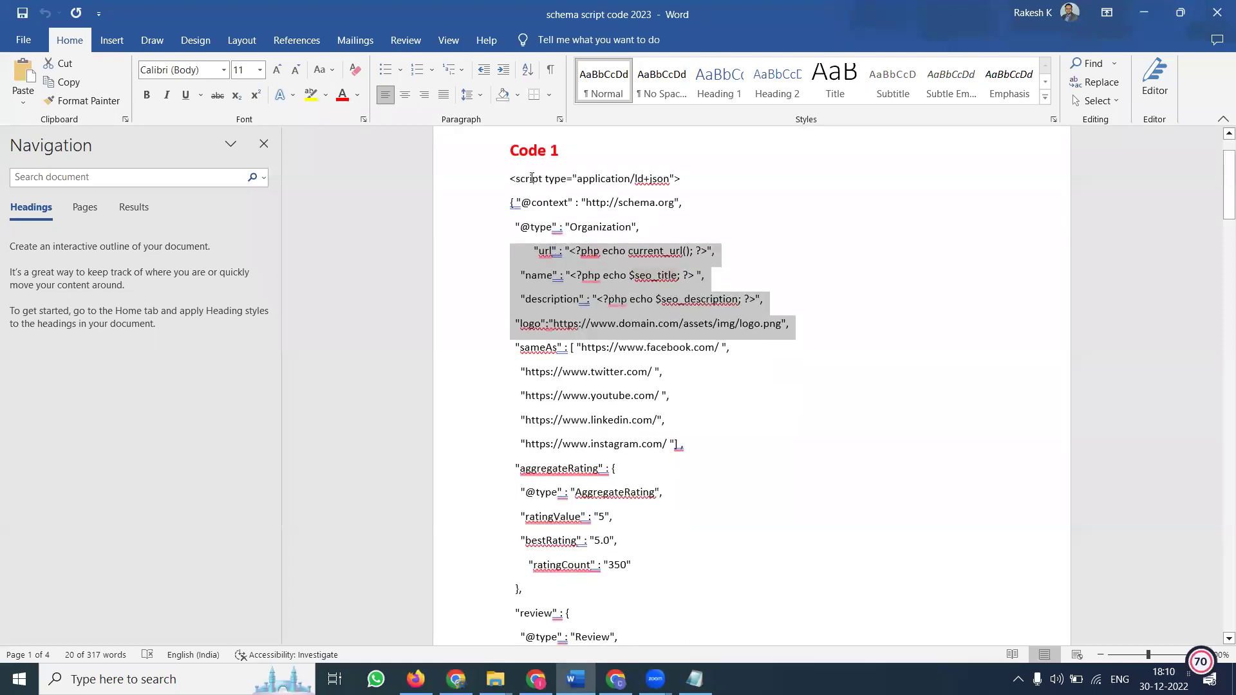
pyautogui.click(529, 253)
pyautogui.moveTo(528, 252); pyautogui.dragTo(781, 322)
pyautogui.scroll(-2, 602, 443)
pyautogui.scroll(-2, 625, 403)
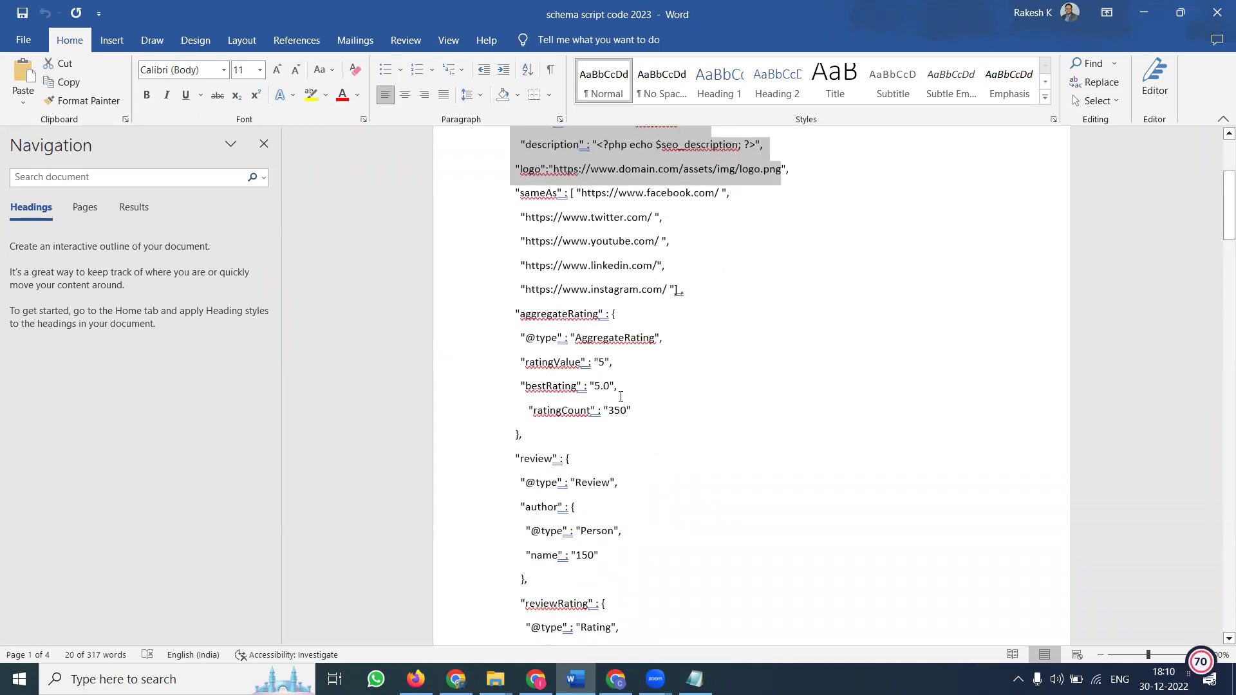
# Set the ratingCount value in the aggregateRating section of Code 1 to 3500.
pyautogui.click(586, 363)
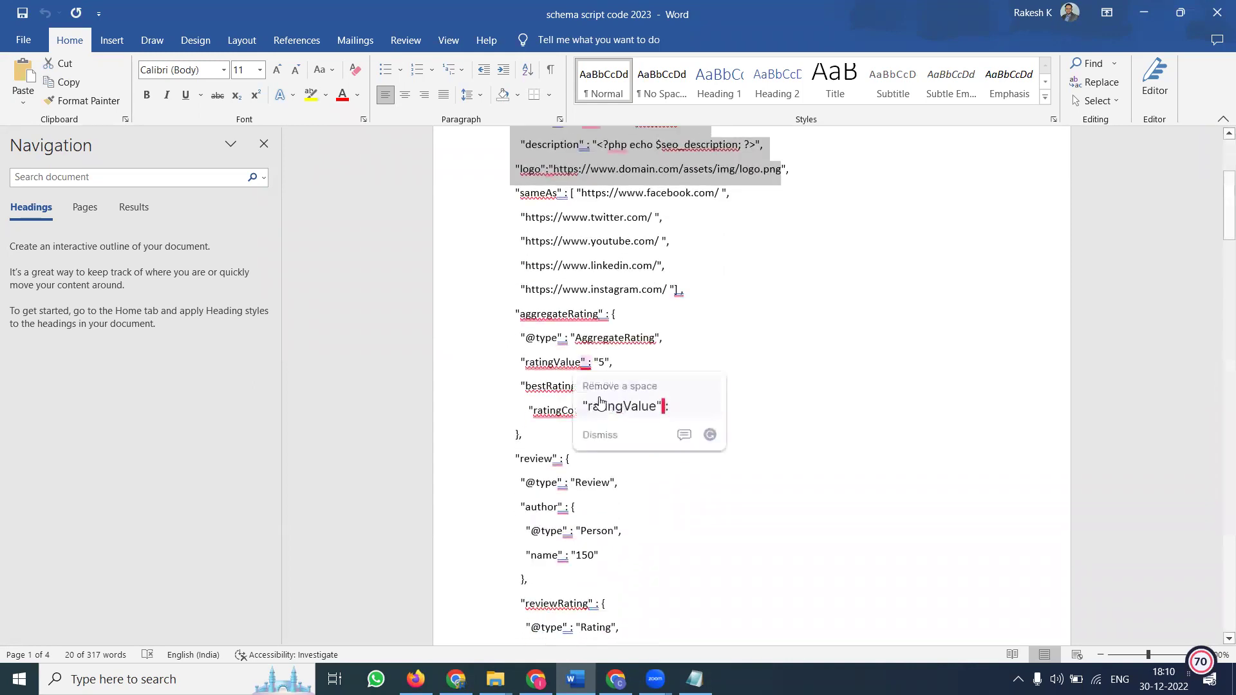
pyautogui.click(770, 364)
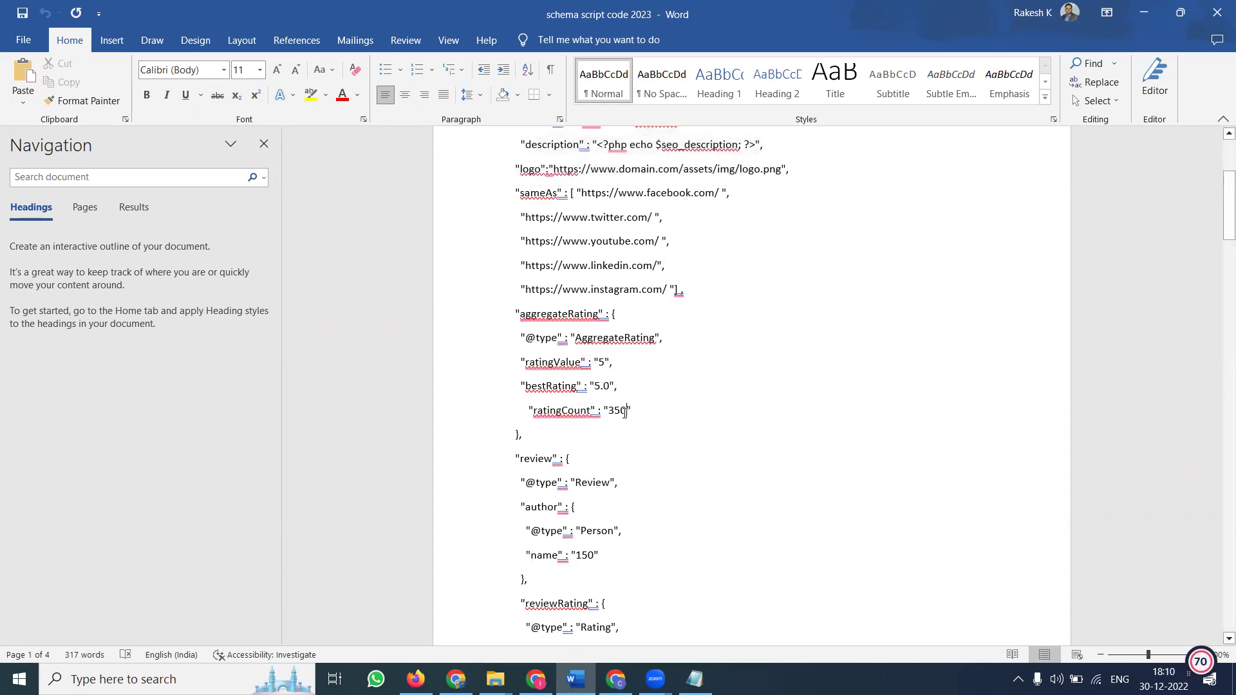
pyautogui.write('0')
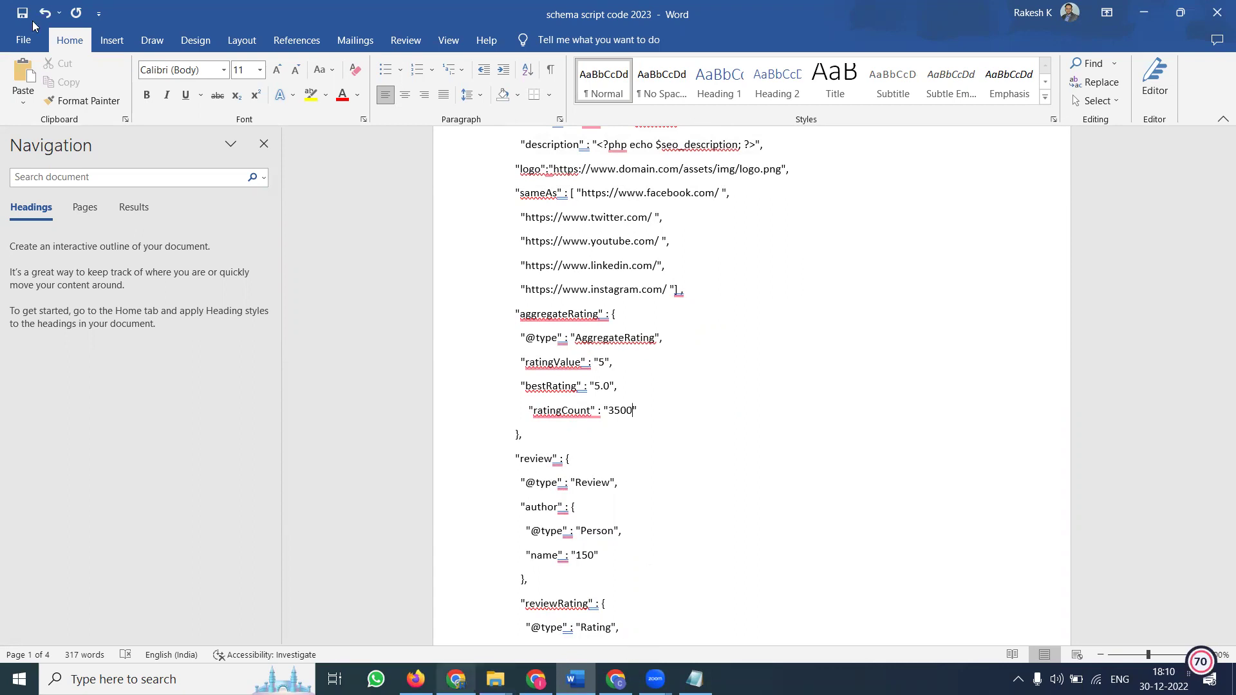
# Switch to Chrome, search Google for "digital marketing" and check the results for listings with star ratings.
pyautogui.hotkey('alt', 'Tab')
pyautogui.write('digital ')
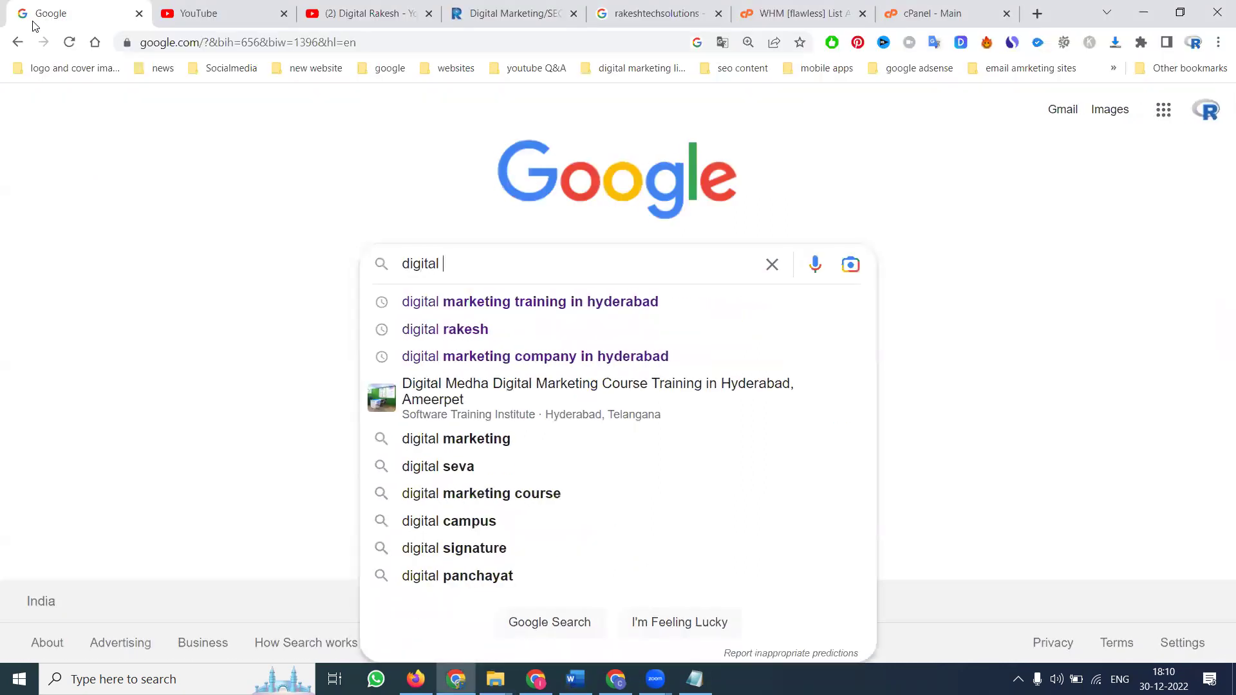
pyautogui.write('marketing')
pyautogui.press('Return')
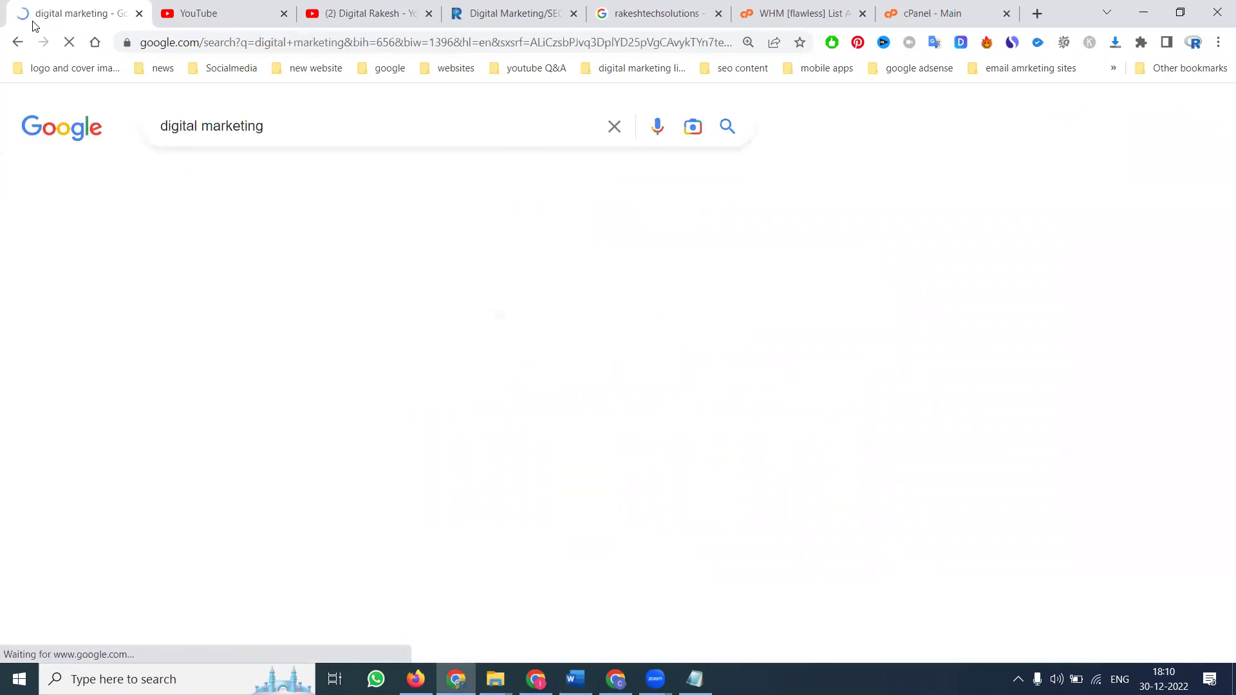
pyautogui.scroll(-10, 140, 232)
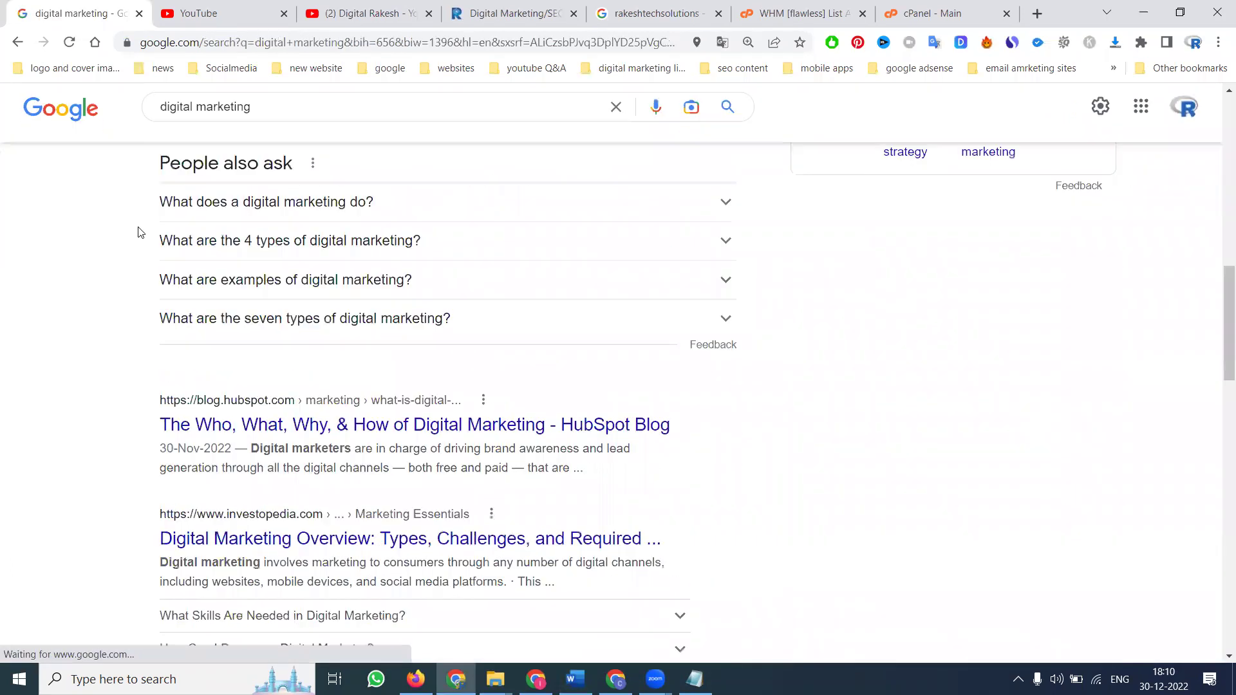
pyautogui.scroll(-15, 140, 232)
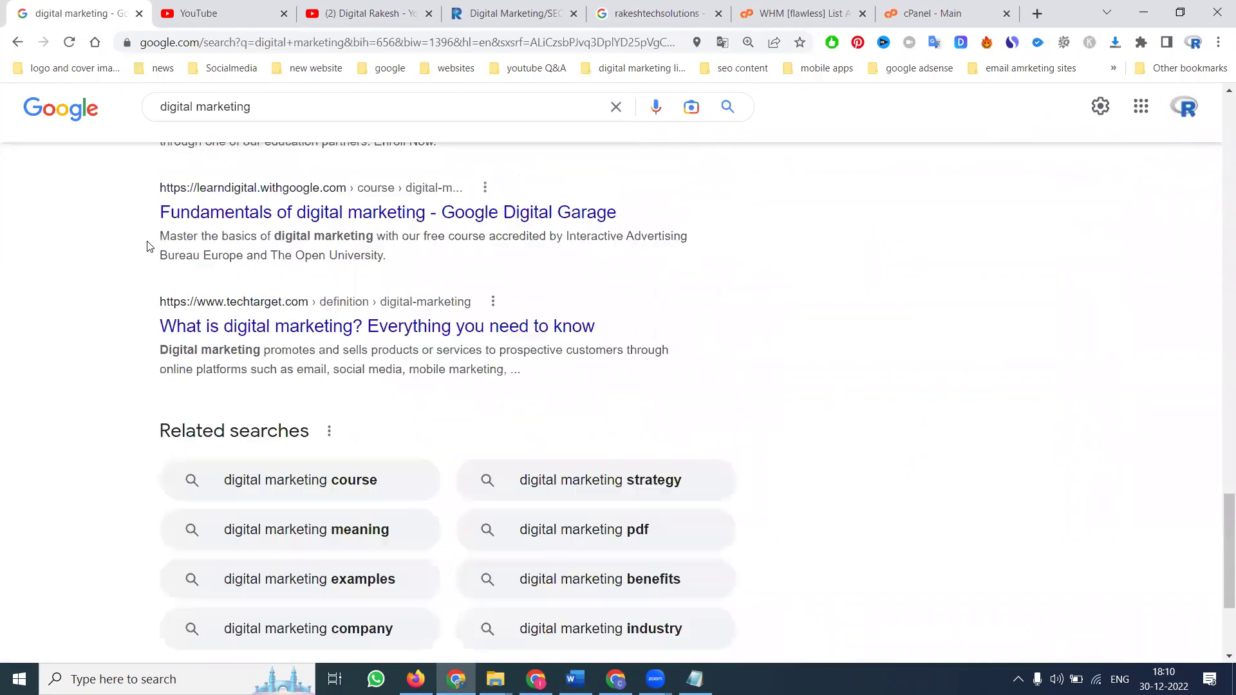
# Search Google for "digital marketing training" and highlight the rating and votes text under the webtrainings.in result.
pyautogui.click(312, 101)
pyautogui.write('t')
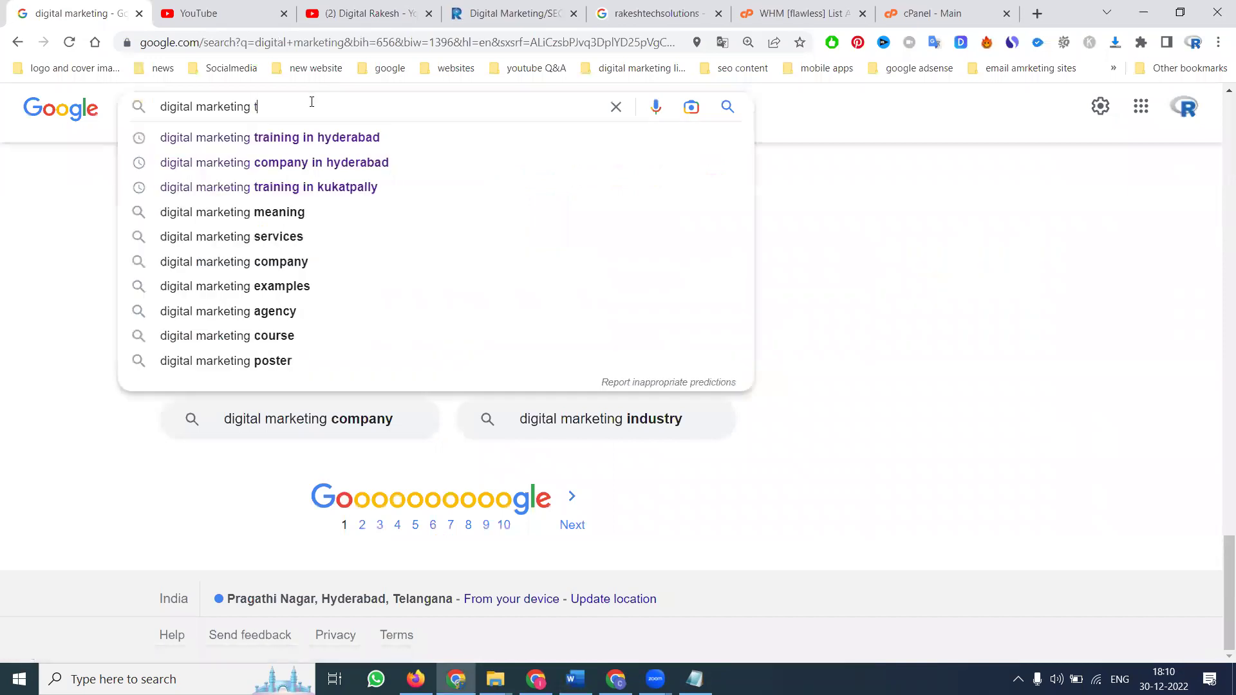
pyautogui.write('raining')
pyautogui.press('Return')
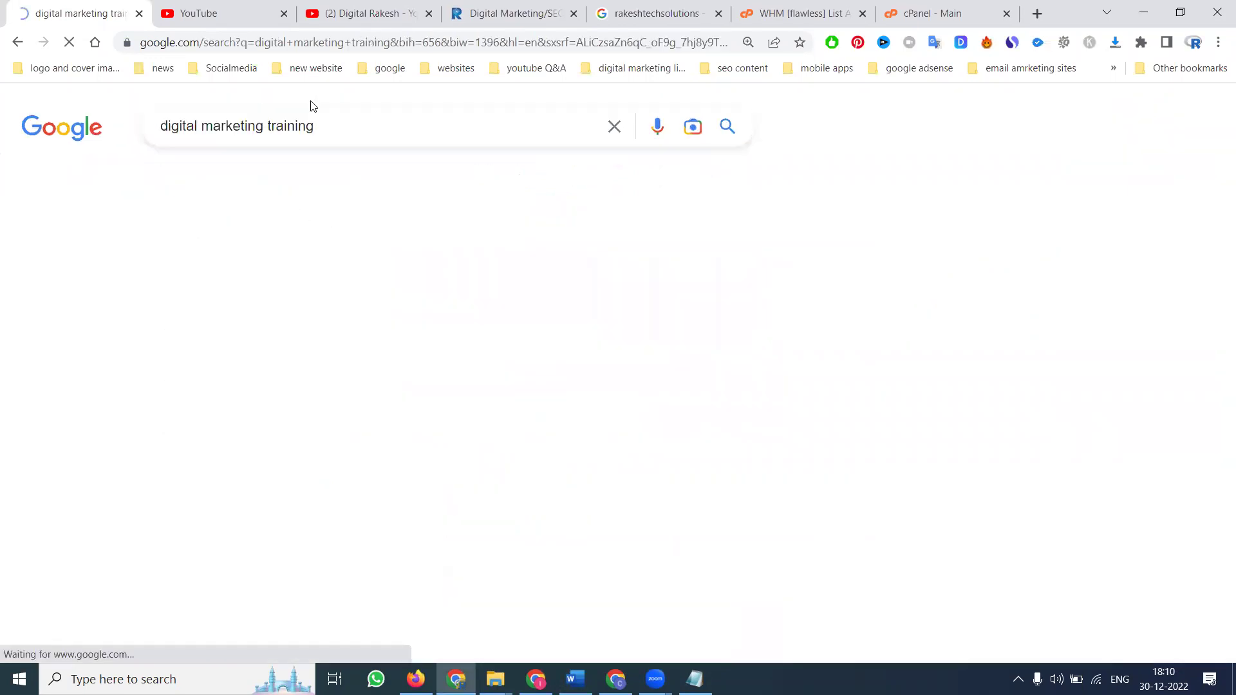
pyautogui.scroll(-7, 354, 353)
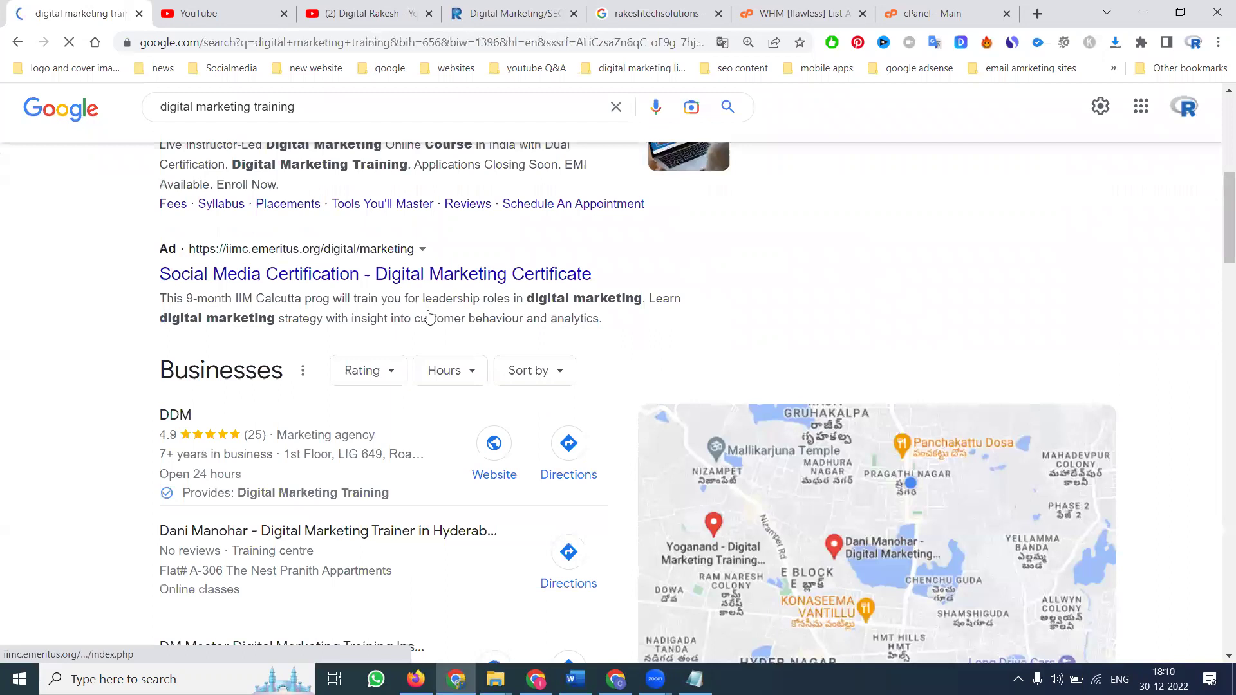
pyautogui.scroll(-7, 430, 316)
pyautogui.scroll(-5, 430, 315)
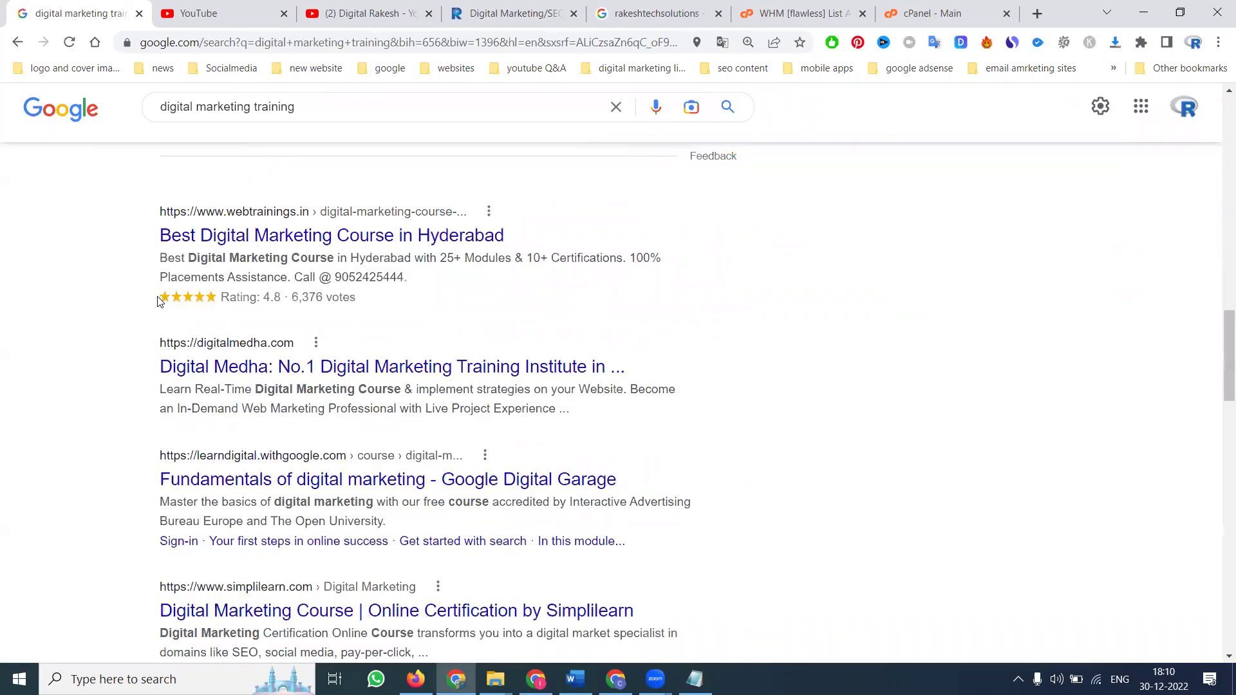
pyautogui.moveTo(162, 302); pyautogui.dragTo(361, 312)
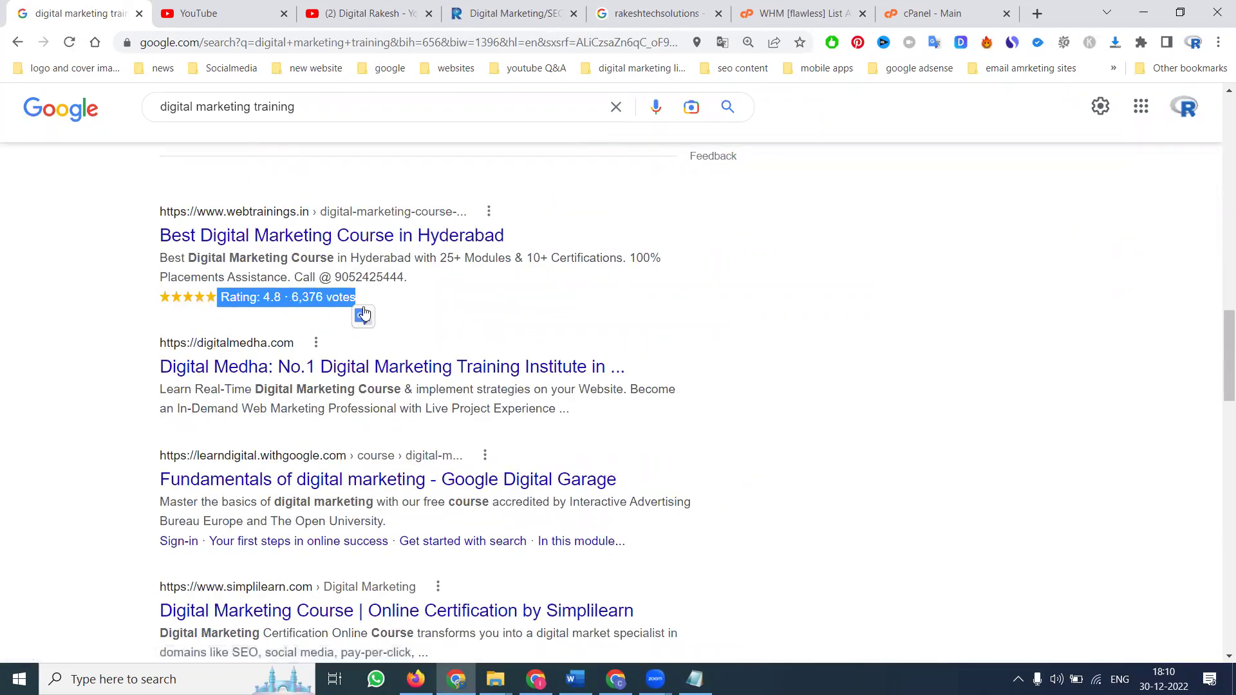
# View the cPanel main page briefly and return to the Google home page.
pyautogui.click(924, 12)
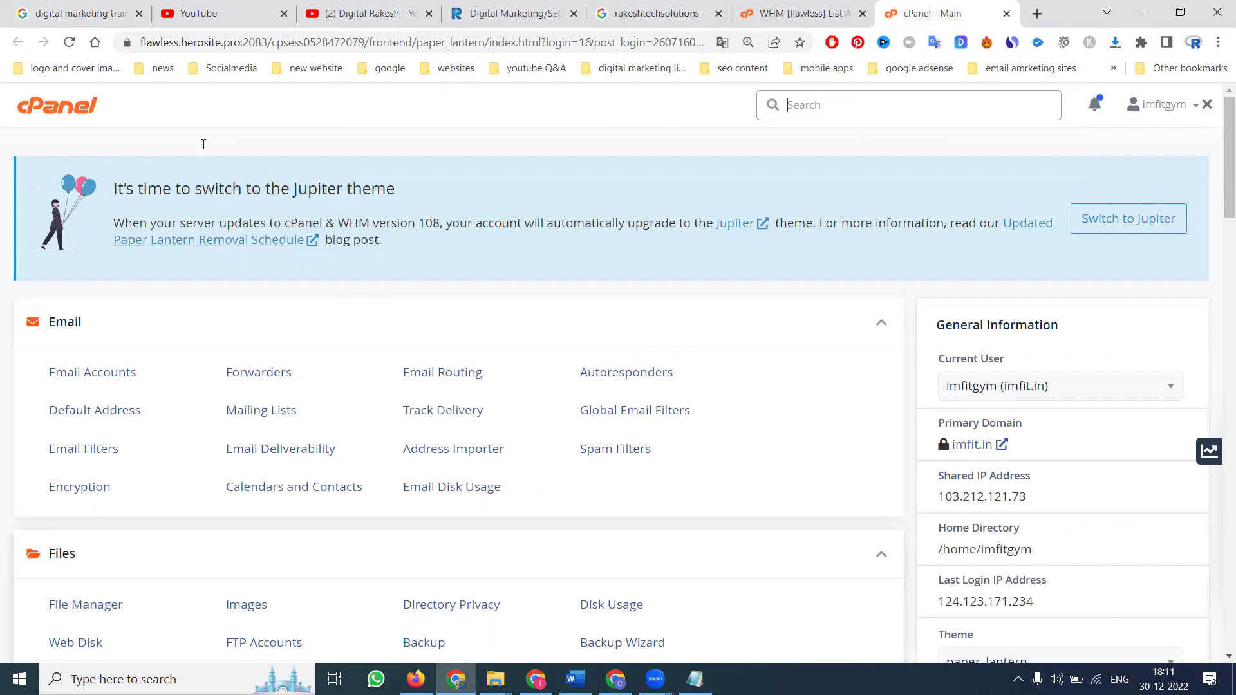
pyautogui.click(77, 13)
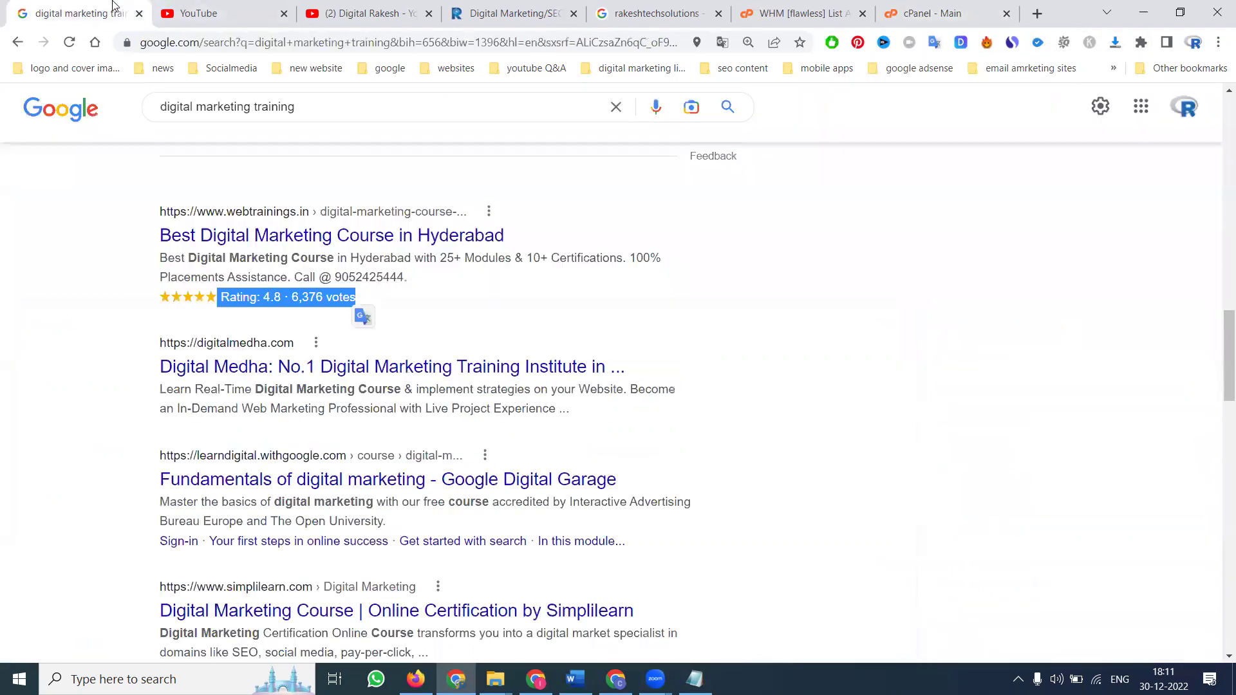
pyautogui.click(37, 122)
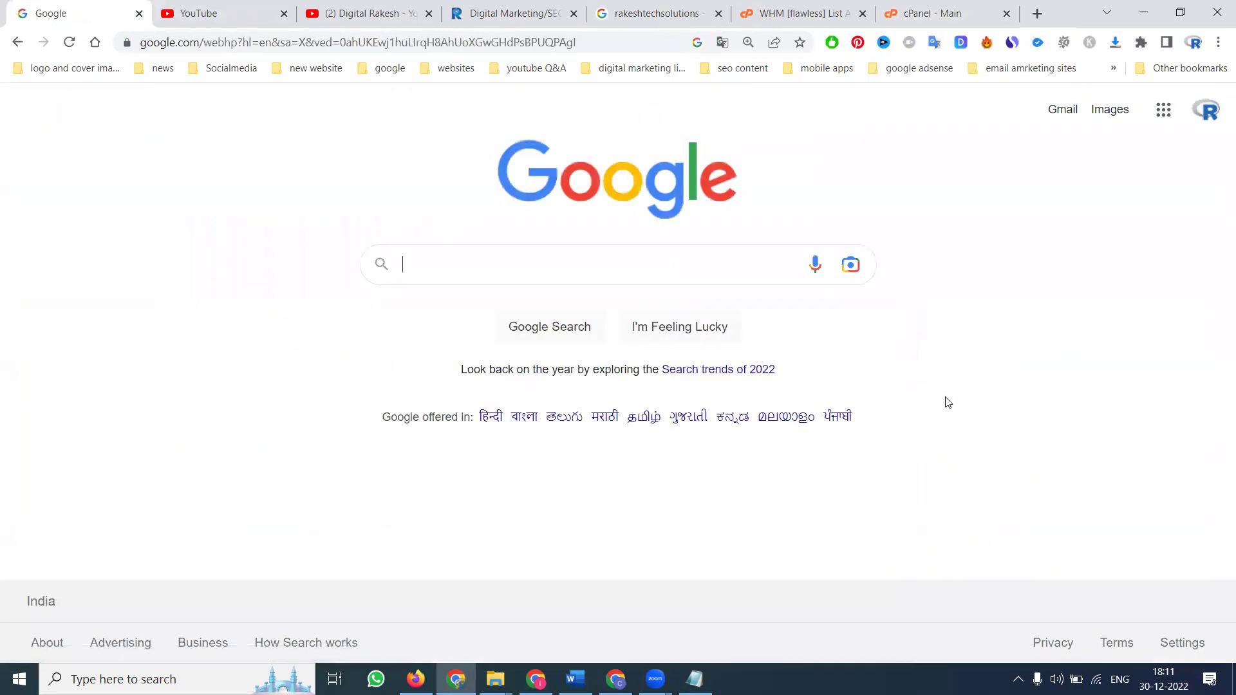
# Switch to the imfit.in website, open its Blogs page and look through the Weight Loss Fitness Center In Madhapur article.
pyautogui.click(545, 672)
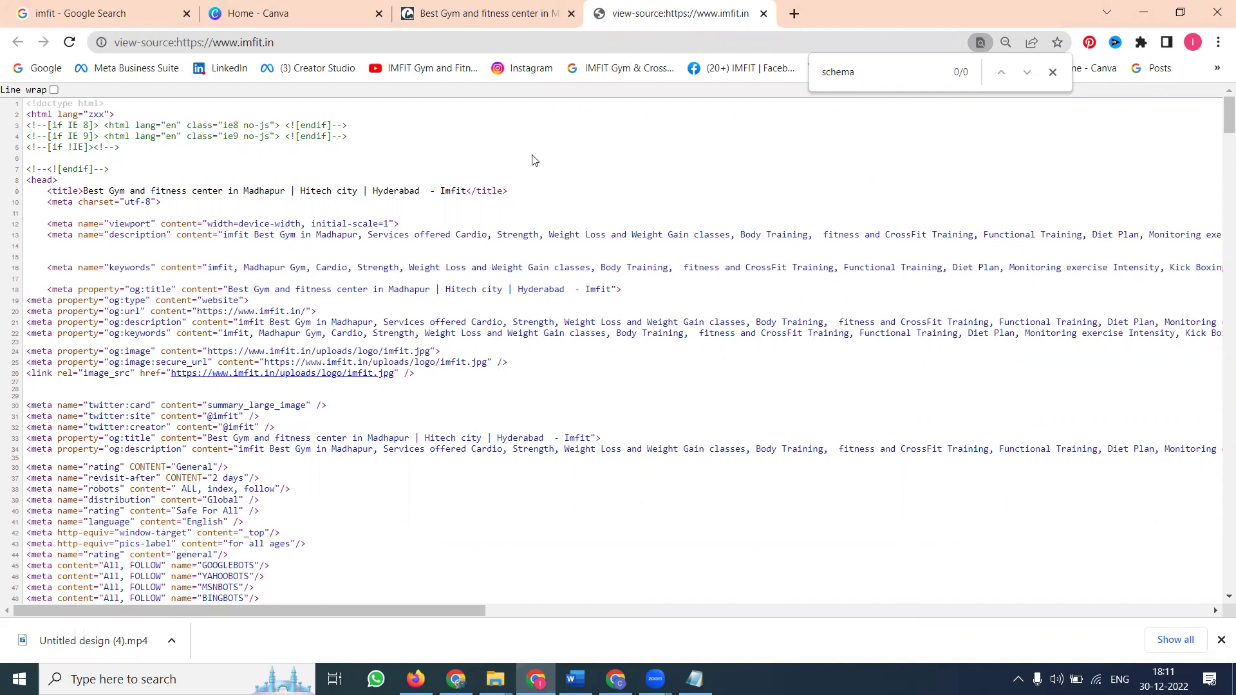
pyautogui.click(489, 12)
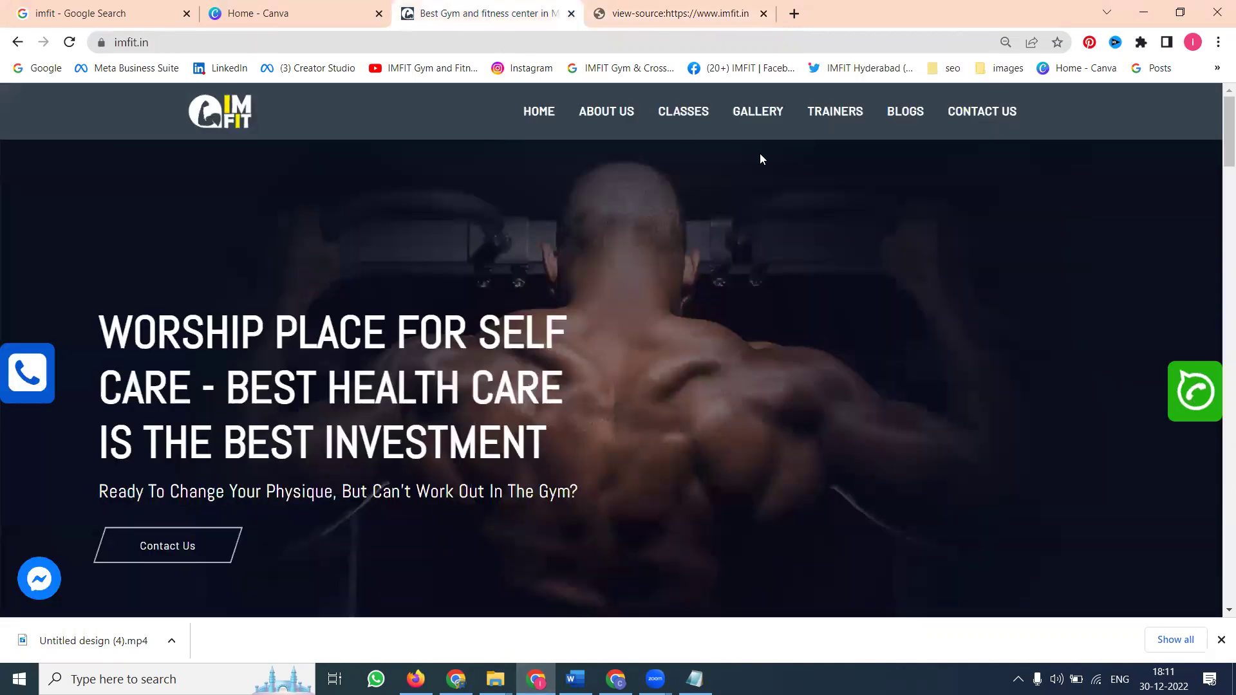
pyautogui.click(896, 118)
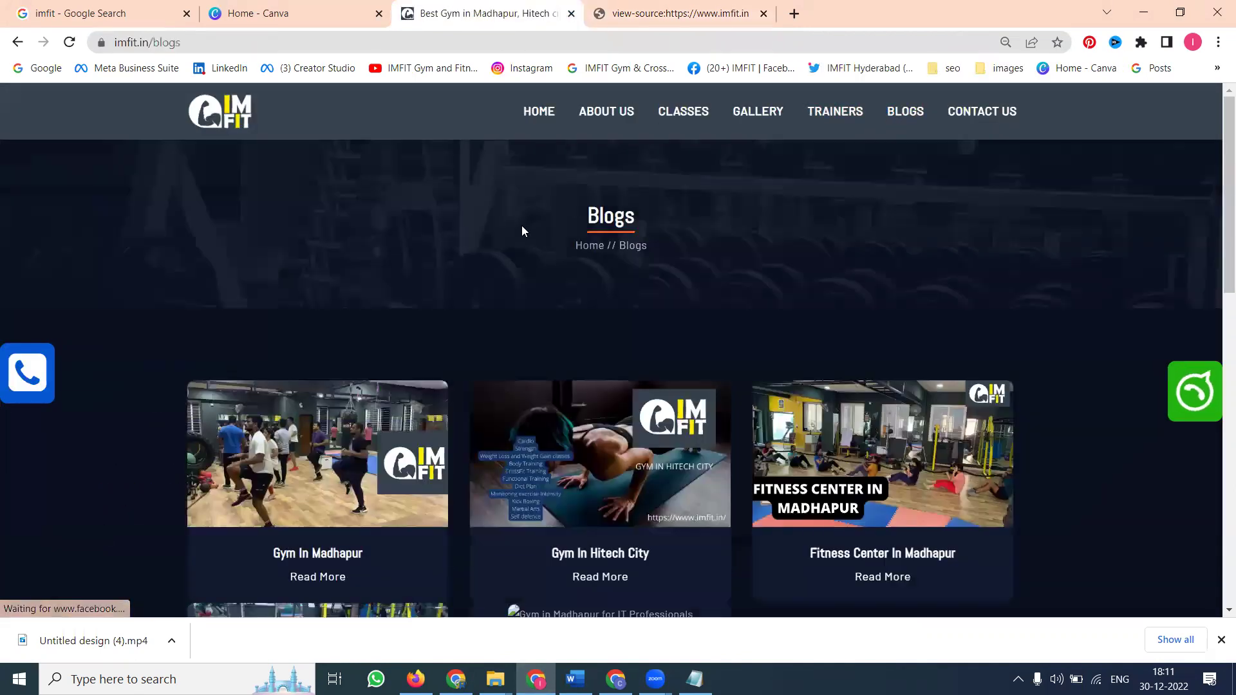
pyautogui.scroll(-8, 397, 287)
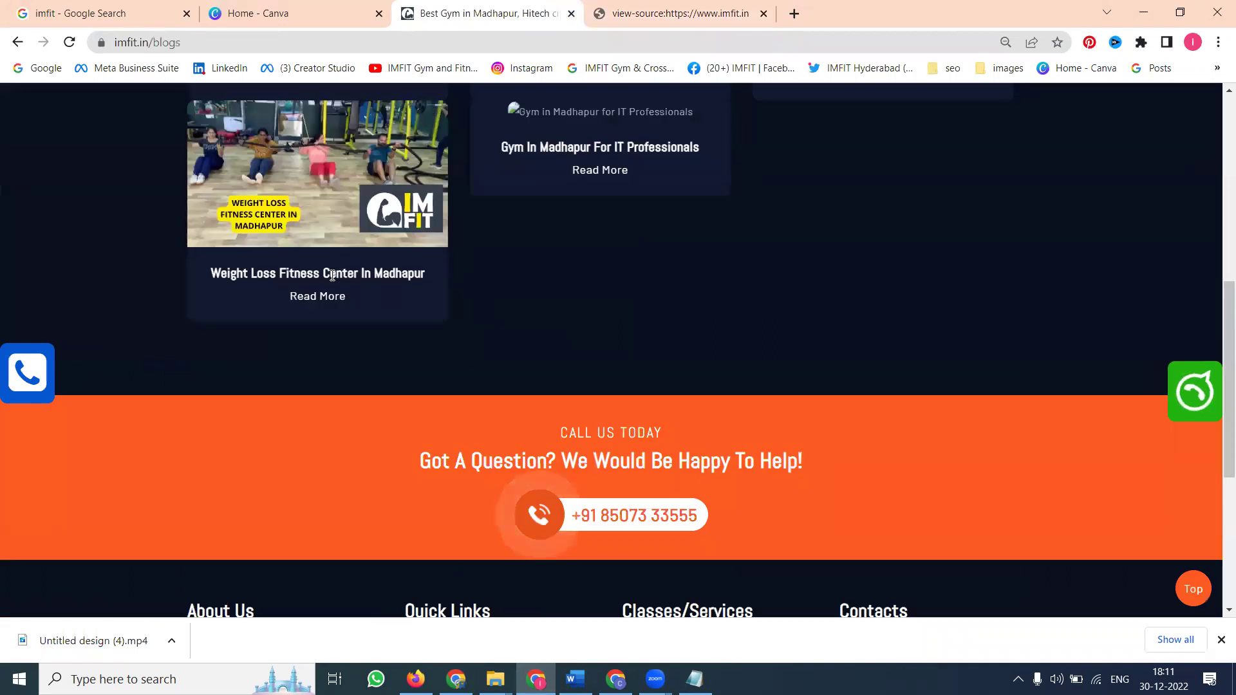
pyautogui.click(315, 304)
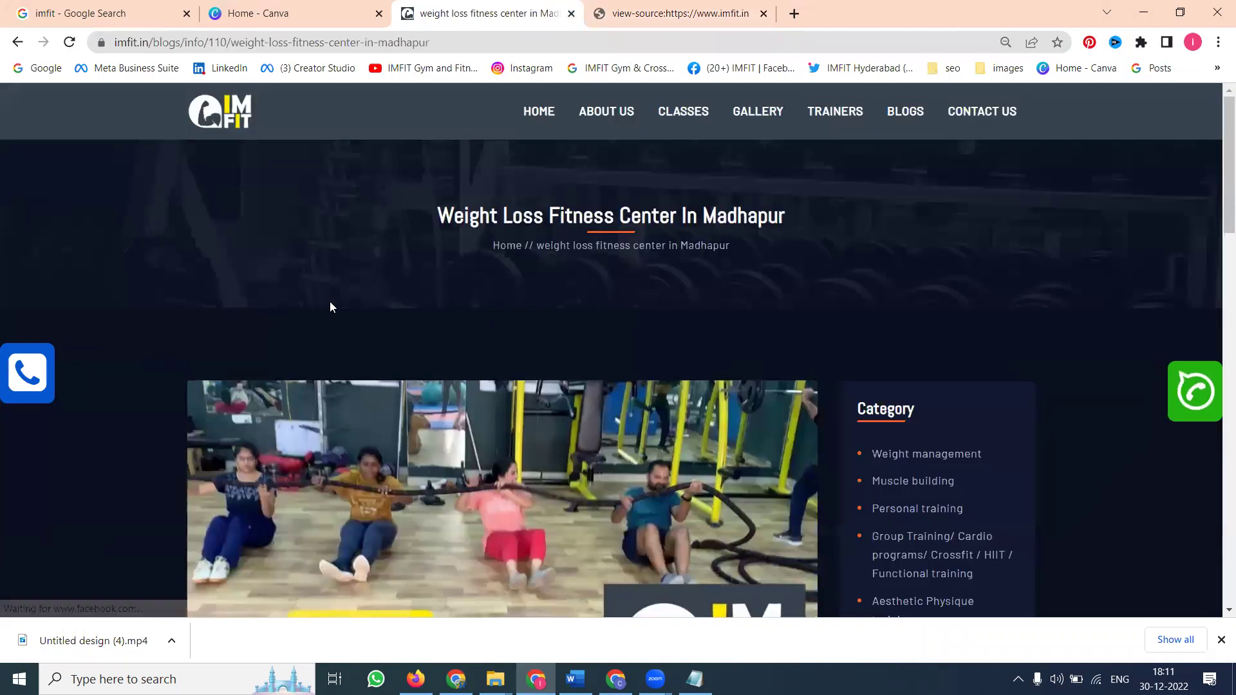
pyautogui.scroll(-10, 330, 302)
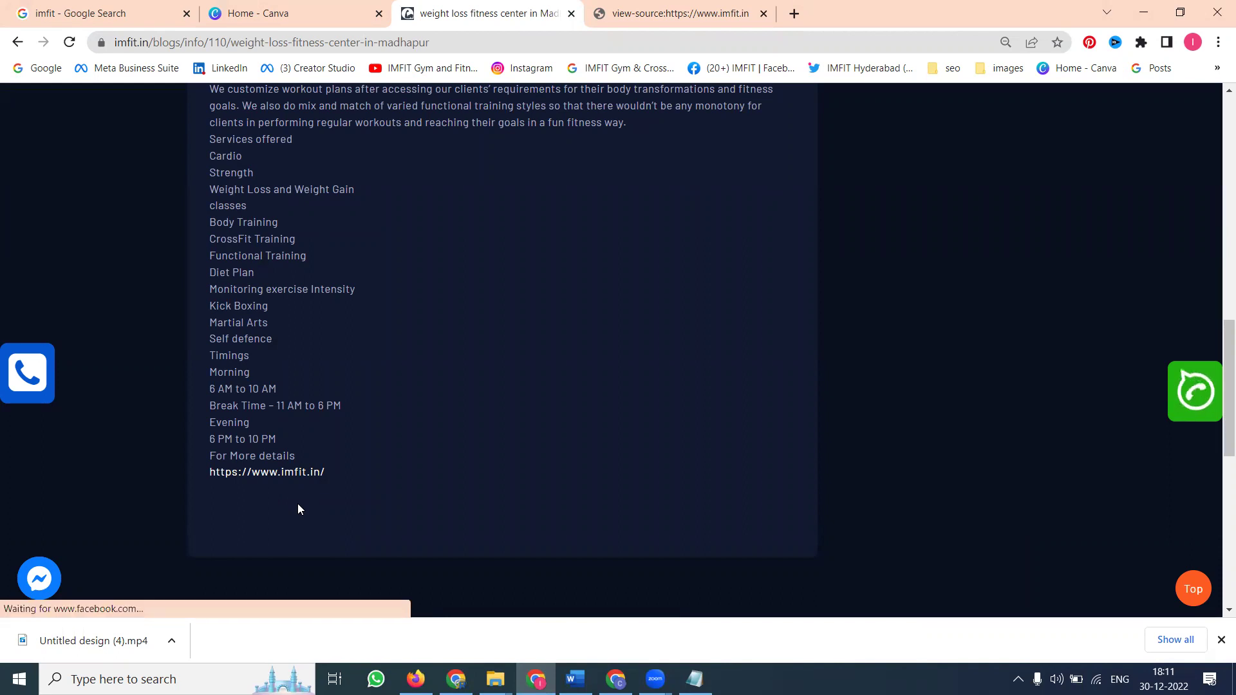
pyautogui.scroll(10, 356, 373)
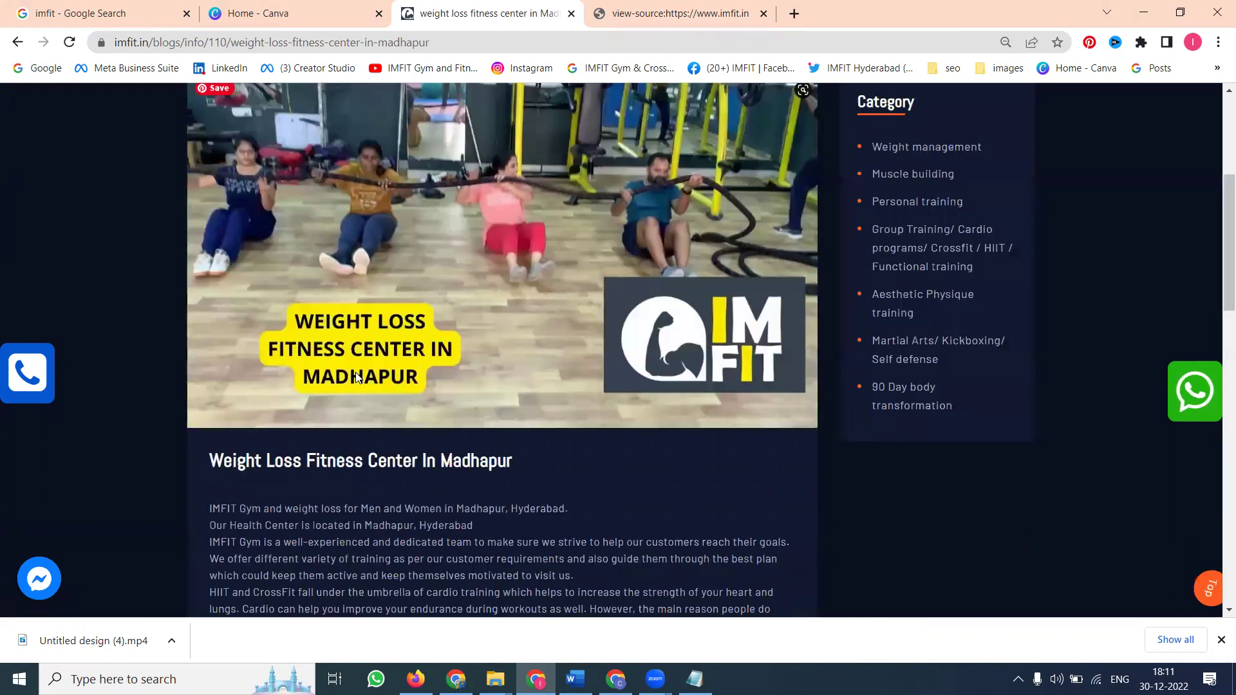
pyautogui.scroll(3, 355, 376)
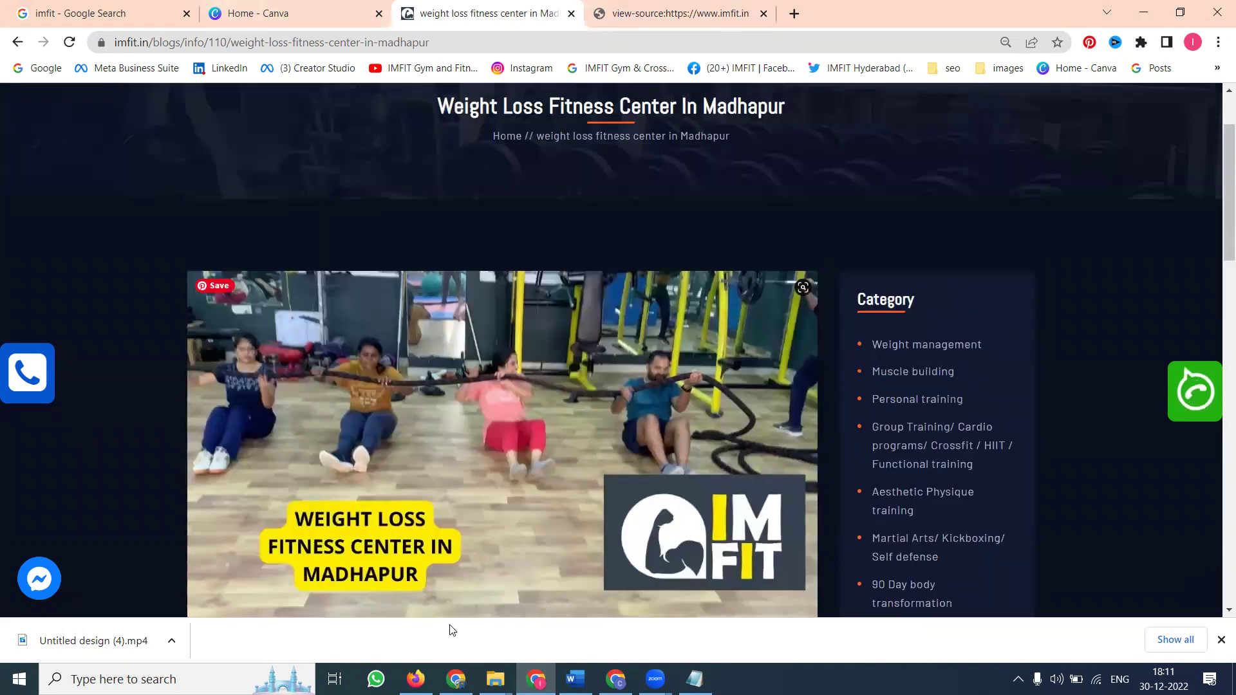
# Return to cPanel for imfit.in, open its File Manager and open the application folder inside public_html.
pyautogui.click(456, 679)
pyautogui.click(917, 8)
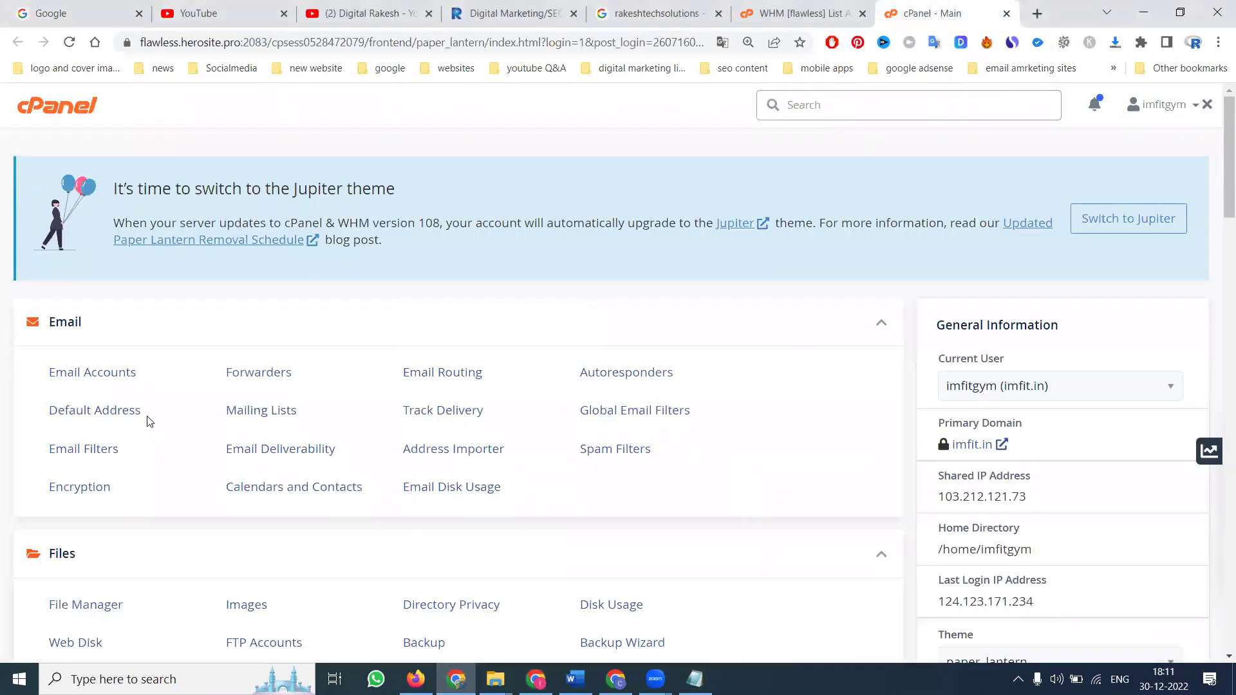
pyautogui.click(101, 611)
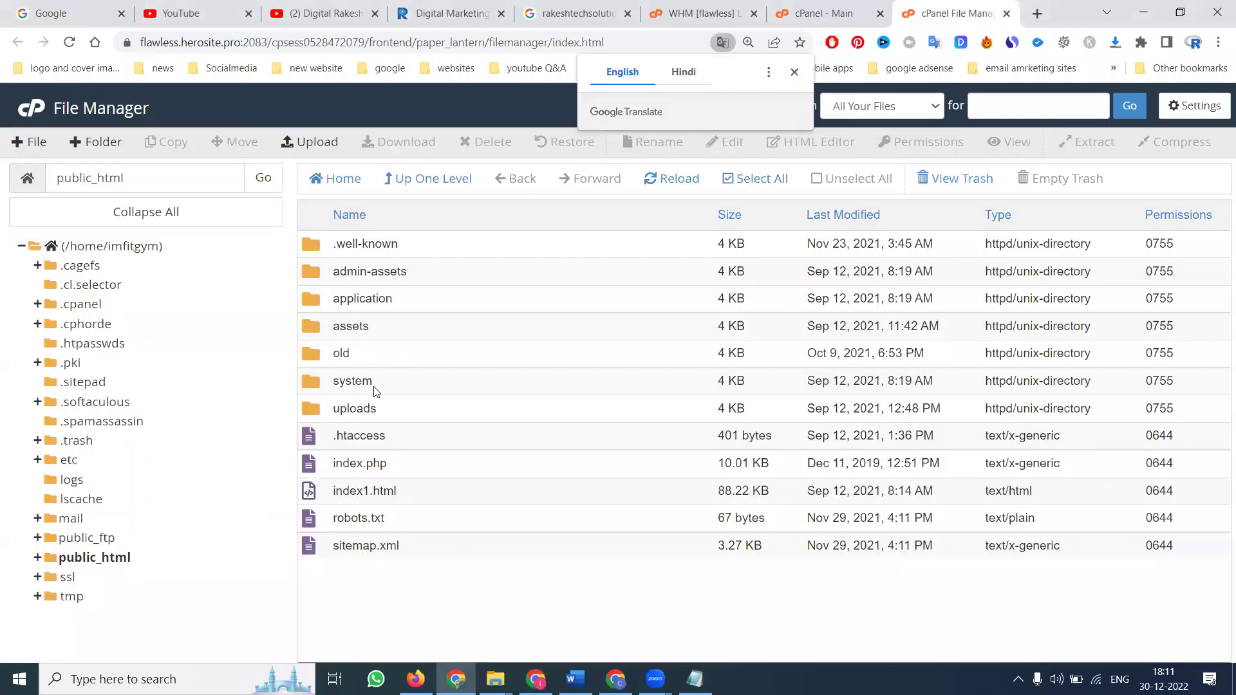
pyautogui.doubleClick(415, 297)
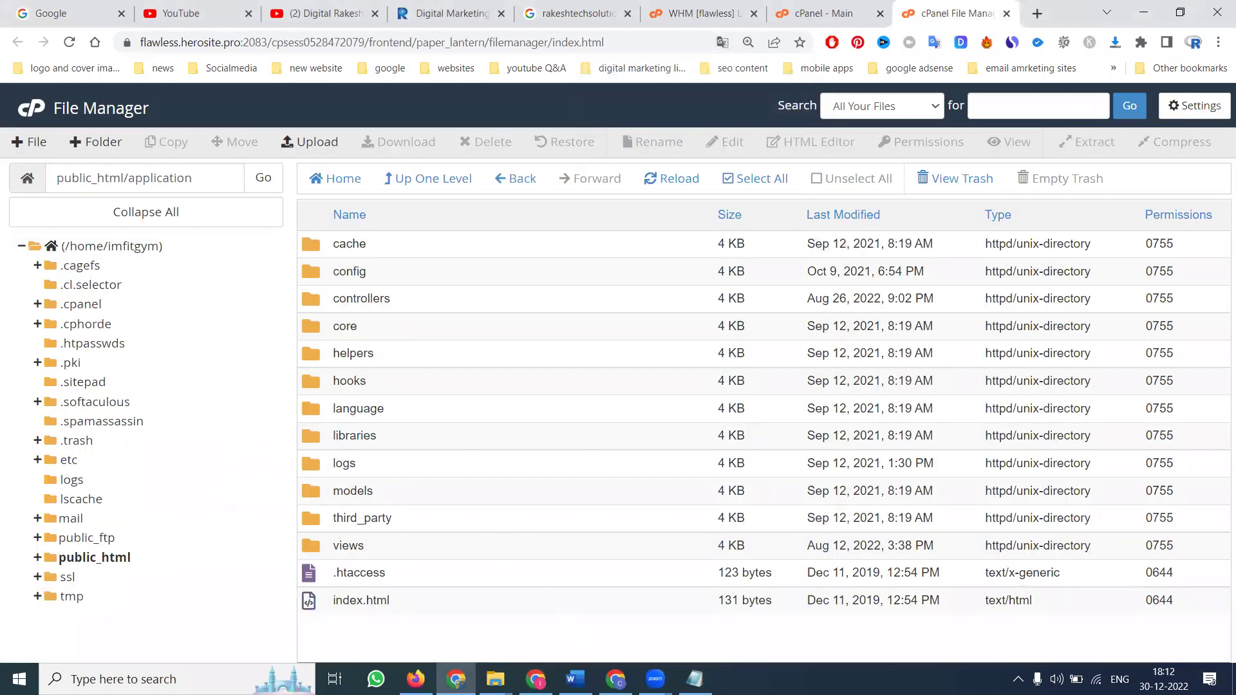
# Switch to the Word document and set the bestRating value in the aggregateRating section to 4.8.
pyautogui.click(575, 679)
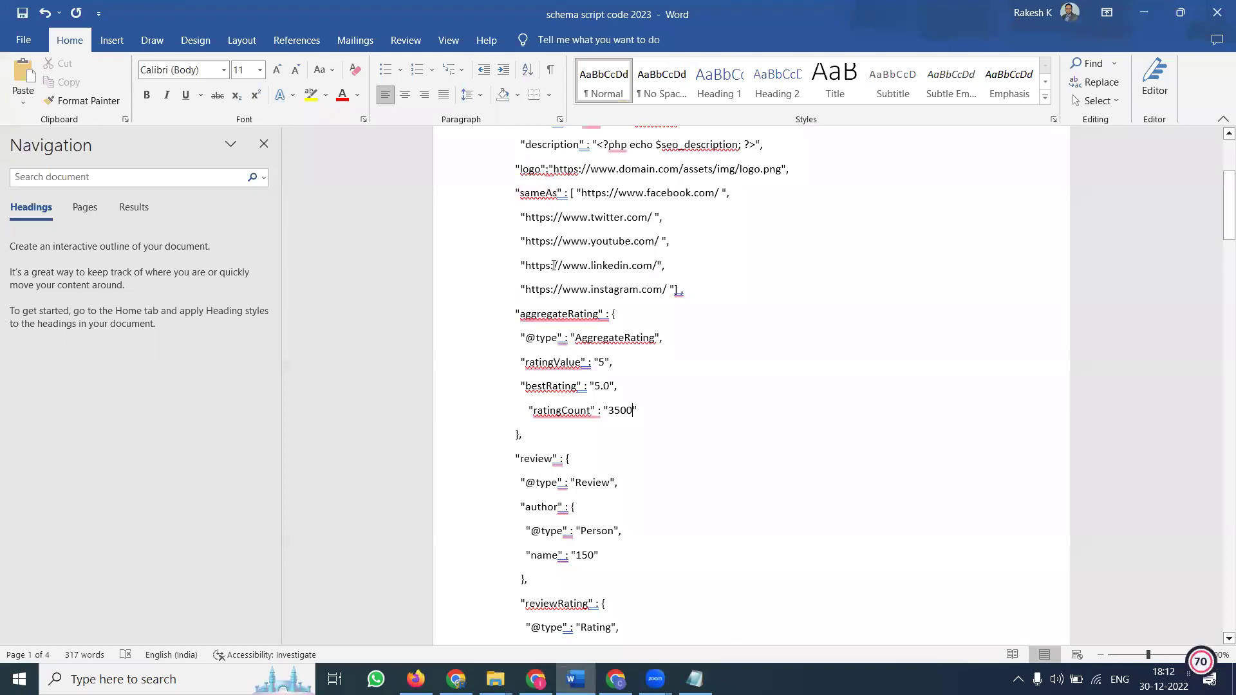
pyautogui.click(609, 382)
pyautogui.press('BackSpace')
pyautogui.press('BackSpace')
pyautogui.press('BackSpace')
pyautogui.write('40')
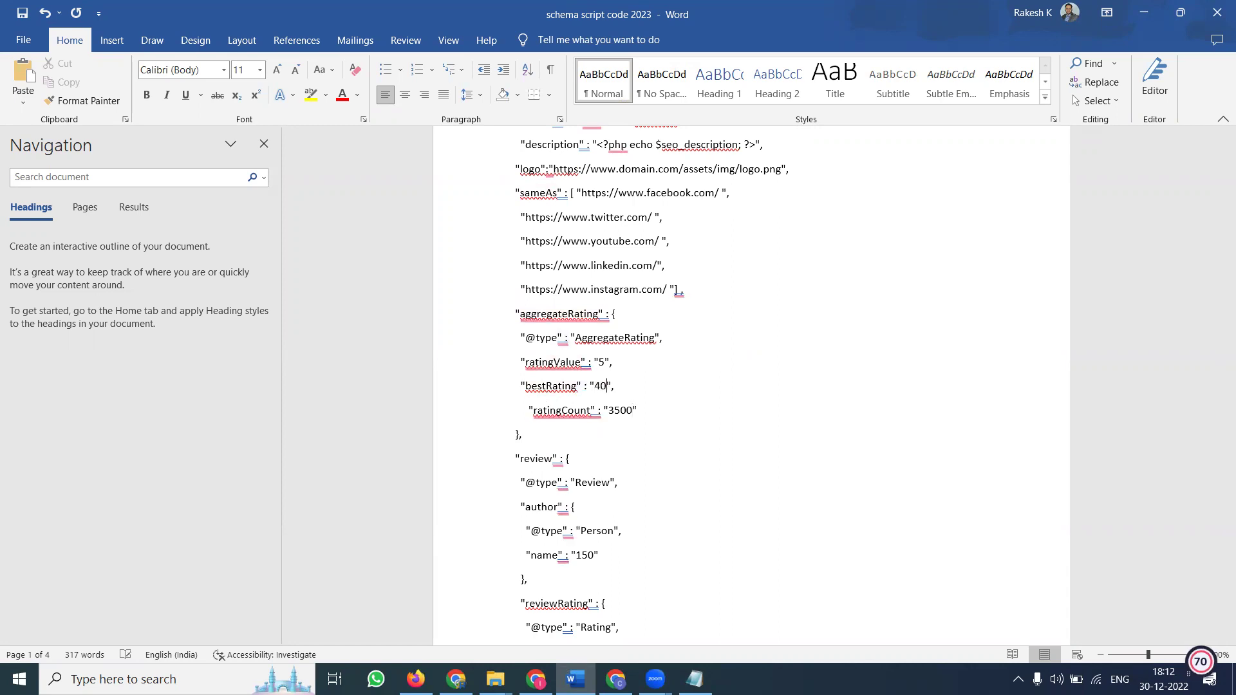
pyautogui.press('BackSpace')
pyautogui.write('.8')
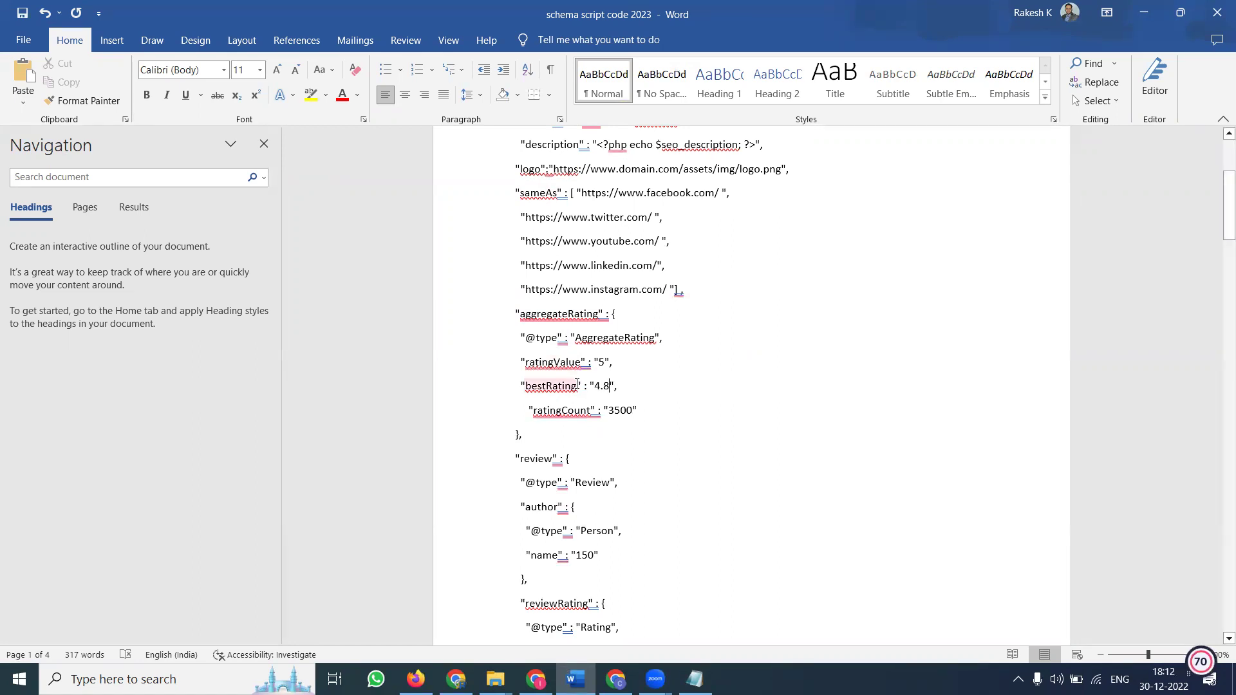
# Set the ratingValue in the reviewRating section of Code 1 to 4.9.
pyautogui.scroll(-1, 577, 383)
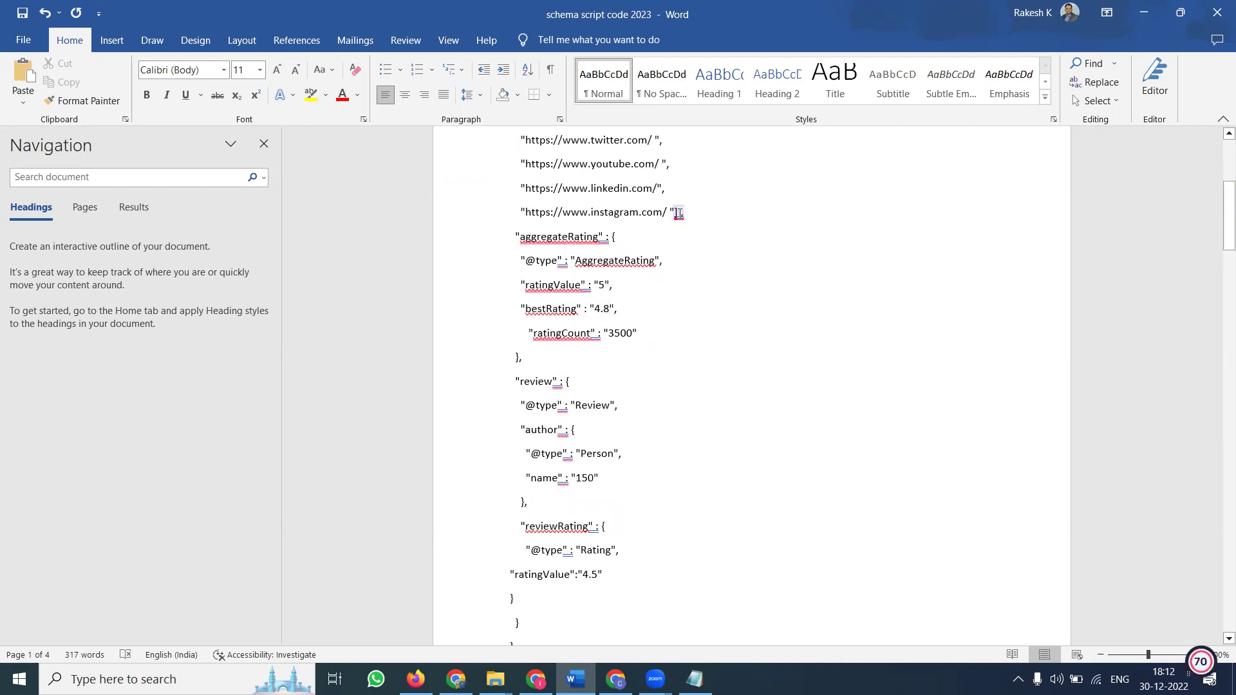
pyautogui.moveTo(671, 214)
pyautogui.scroll(-2, 592, 407)
pyautogui.click(598, 457)
pyautogui.write('"')
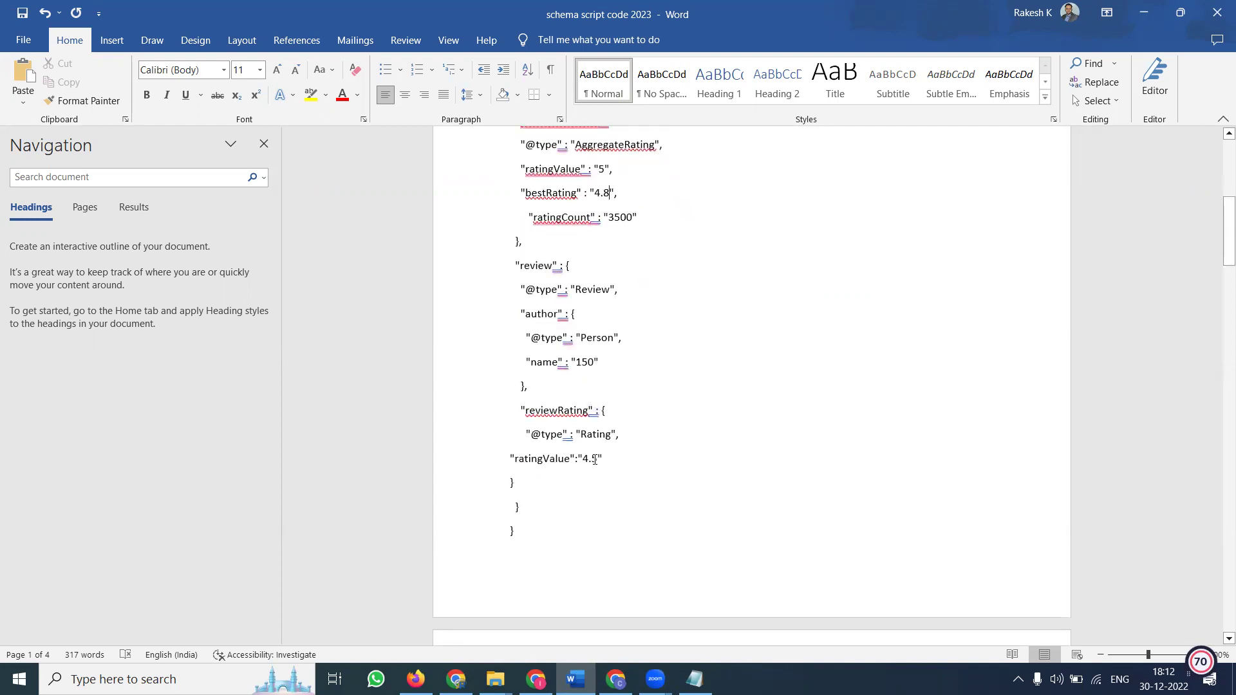
pyautogui.click(593, 459)
pyautogui.press('BackSpace')
pyautogui.write('8')
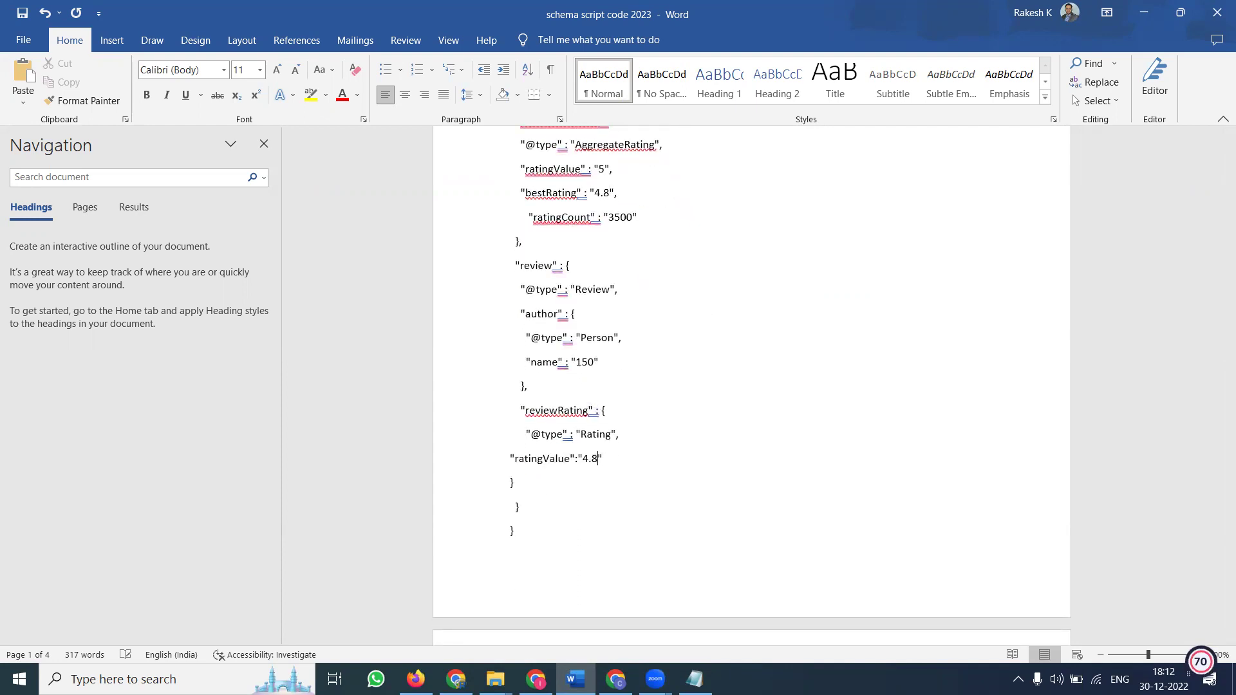
pyautogui.press('BackSpace')
pyautogui.write('9')
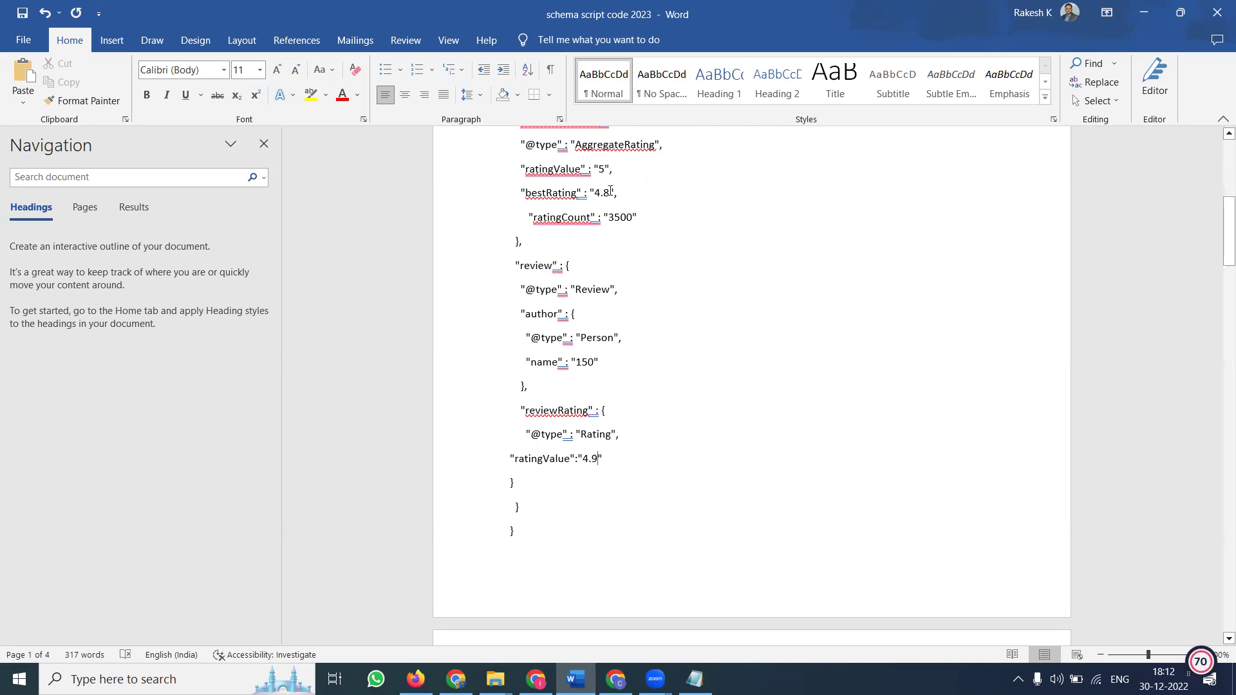
# Set the bestRating value in the aggregateRating section to 4.9 and place the cursor in the review author's name value.
pyautogui.press('BackSpace')
pyautogui.write('9')
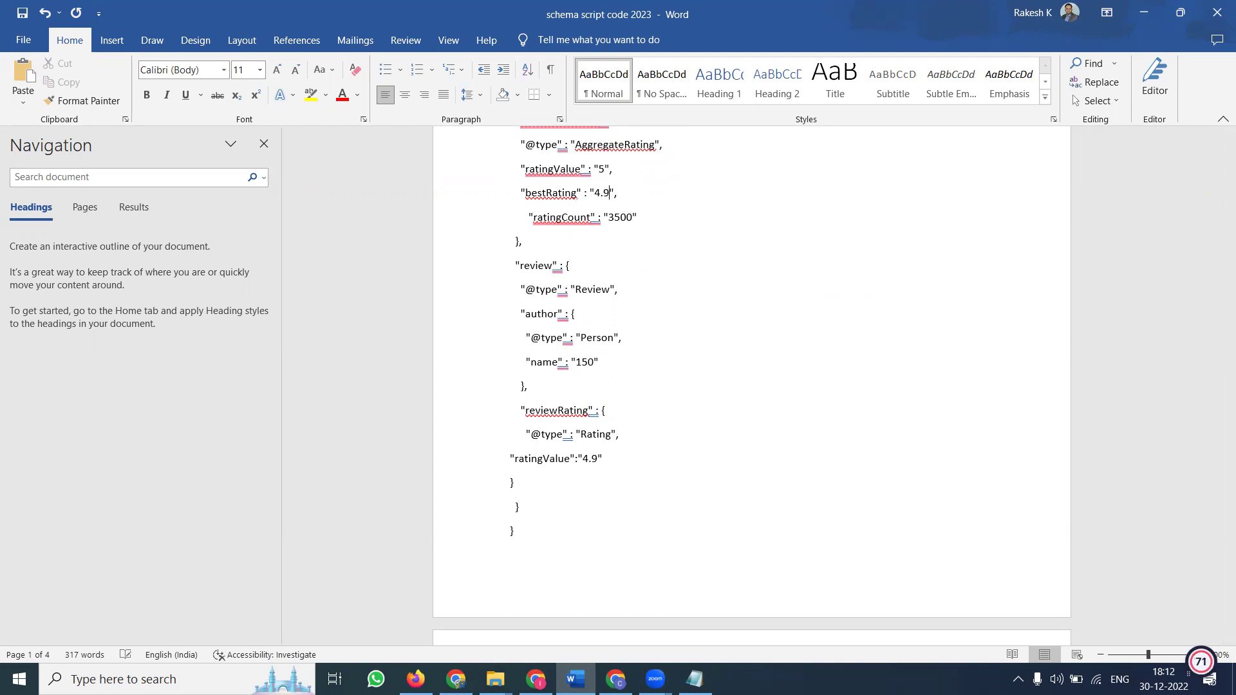
pyautogui.click(579, 363)
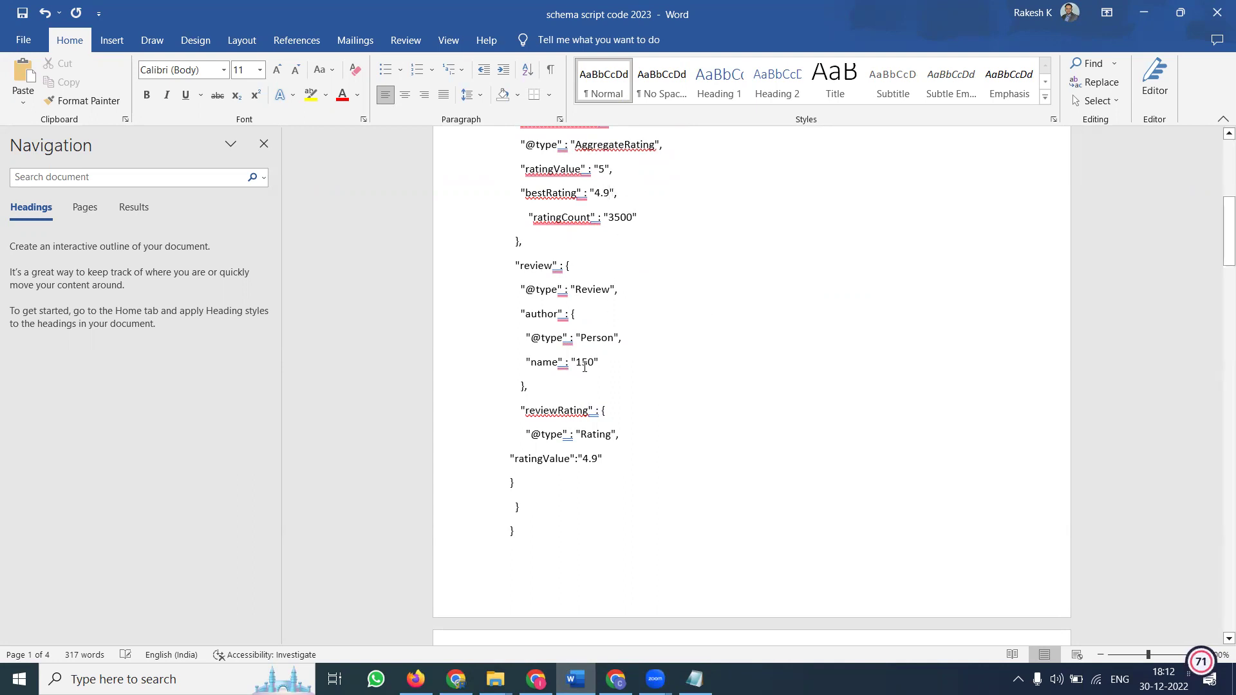
# Set the review author's name value in Code 1 to 1050.
pyautogui.write('0')
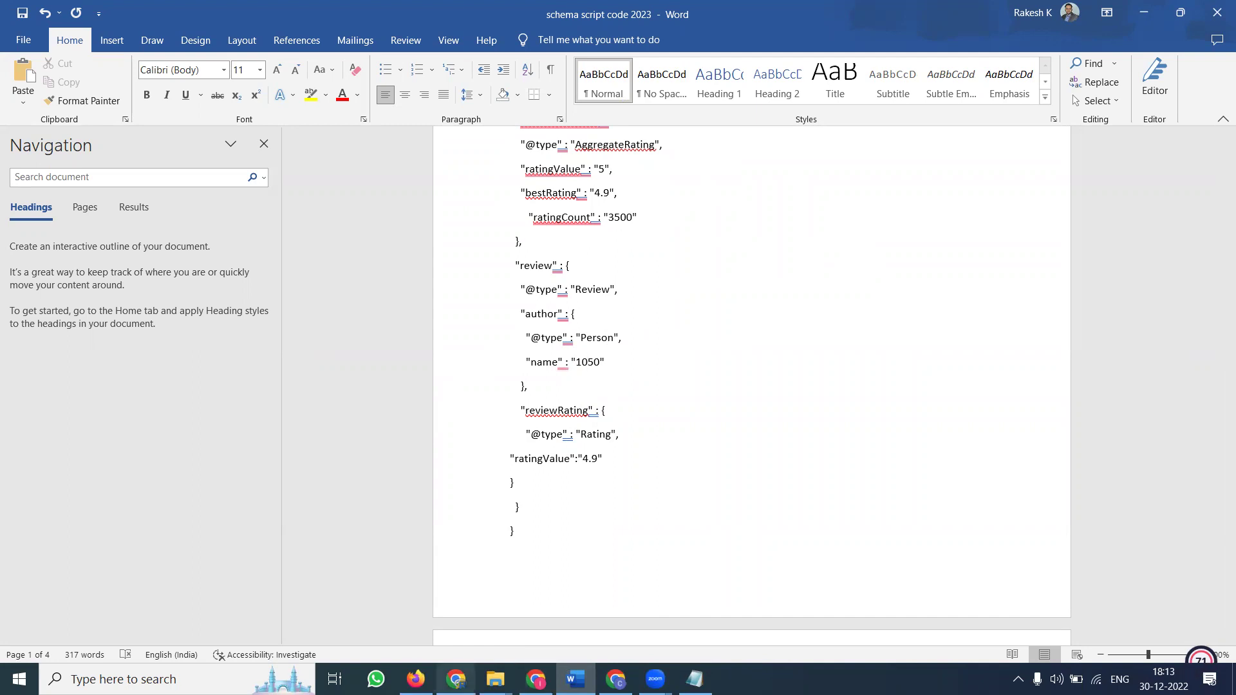
# Switch to the cPanel File Manager and open head.php from the application folder's views/includes subfolder for editing.
pyautogui.click(456, 678)
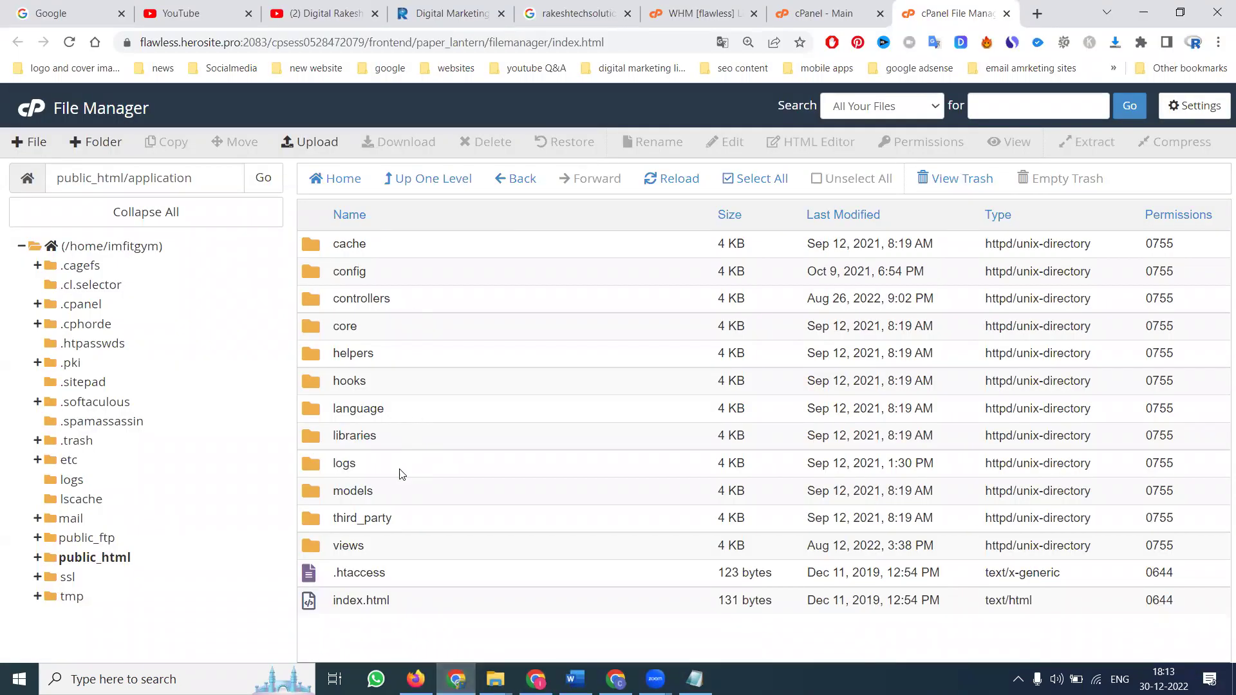
pyautogui.doubleClick(407, 545)
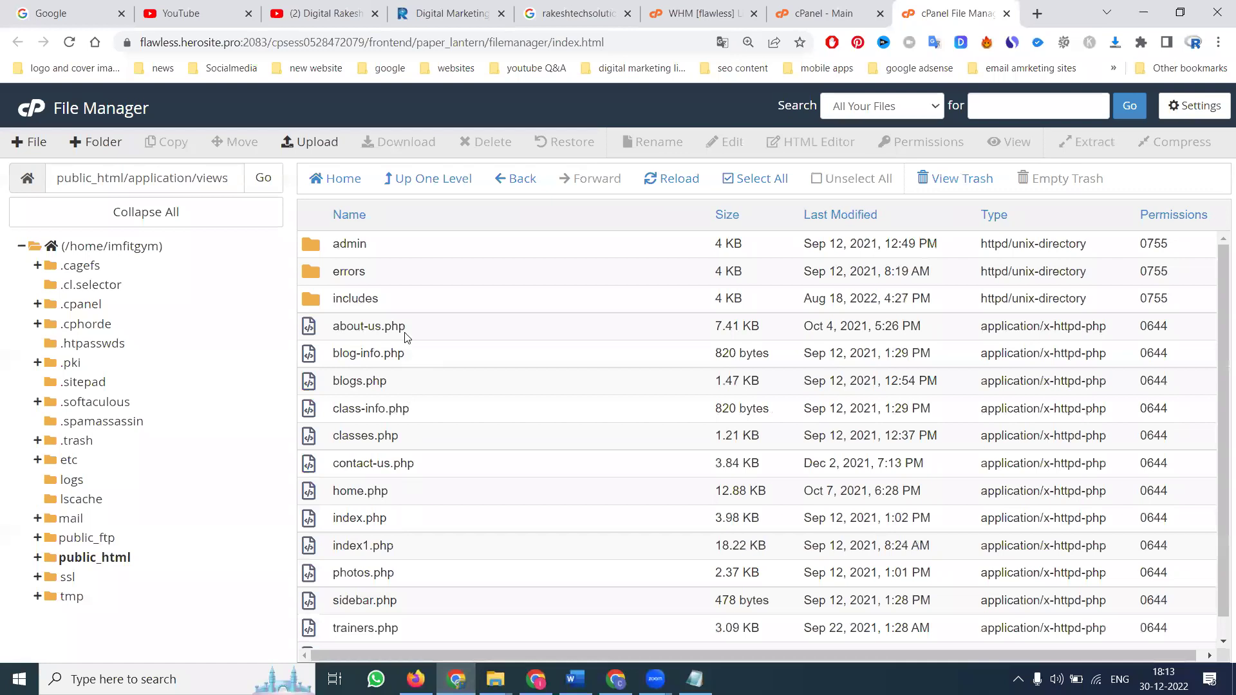
pyautogui.doubleClick(406, 302)
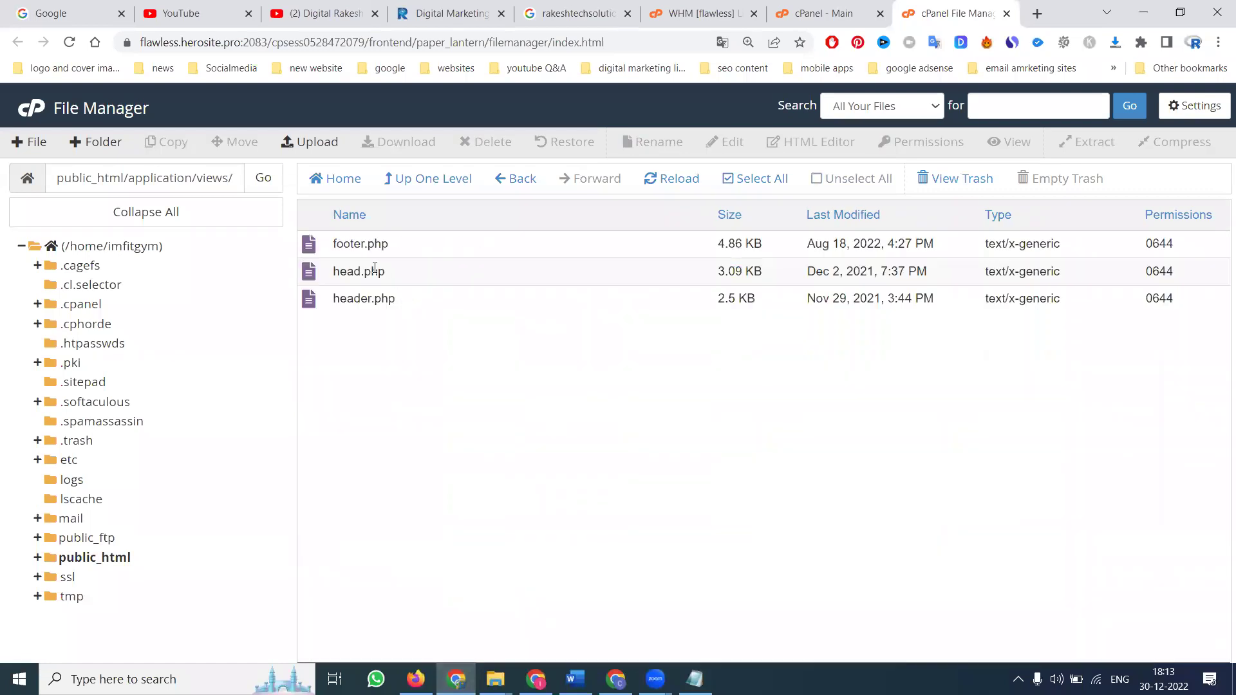
pyautogui.rightClick(374, 269)
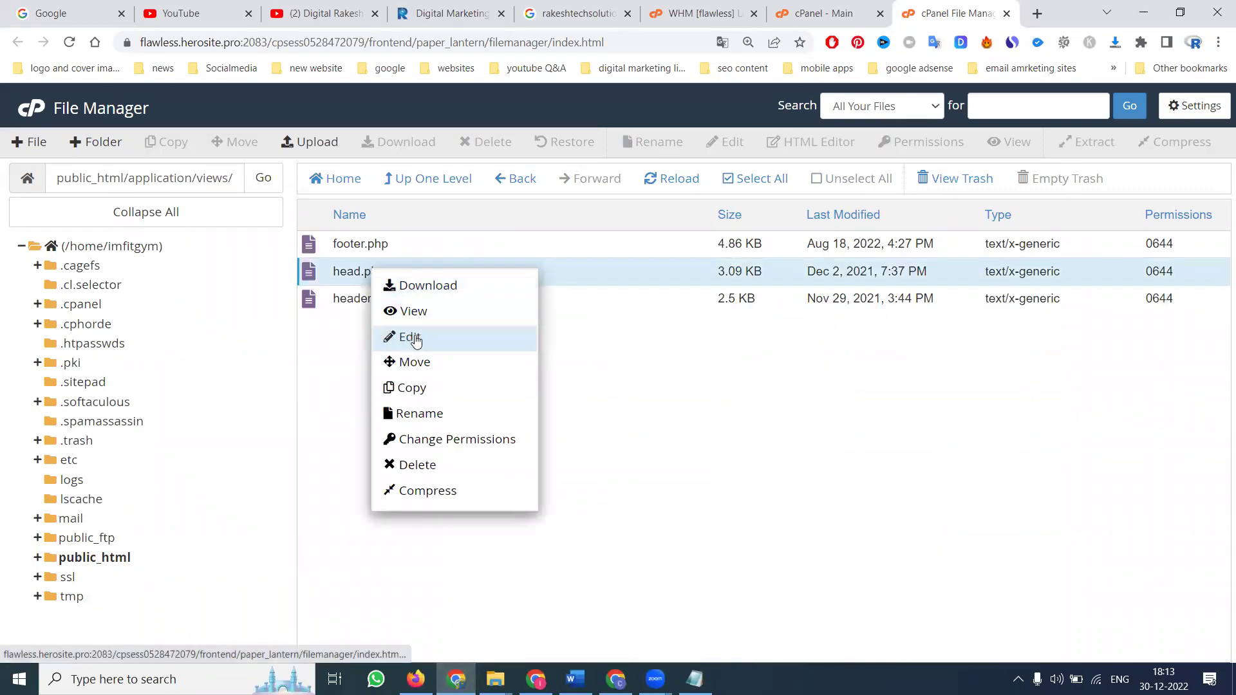
pyautogui.click(416, 340)
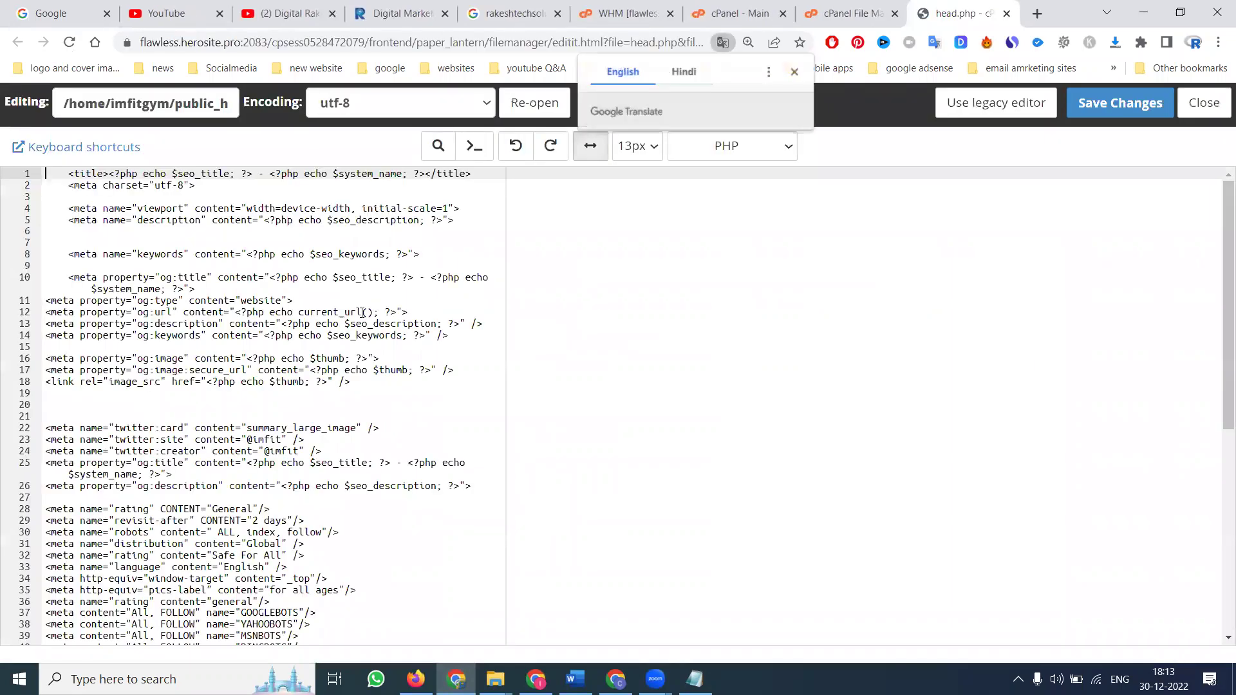
# Compare the $seo_title code in head.php's og:title tag with the name value of the schema script in Word.
pyautogui.hotkey('ctrl', '+')
pyautogui.hotkey('ctrl', '+')
pyautogui.hotkey('ctrl', '+')
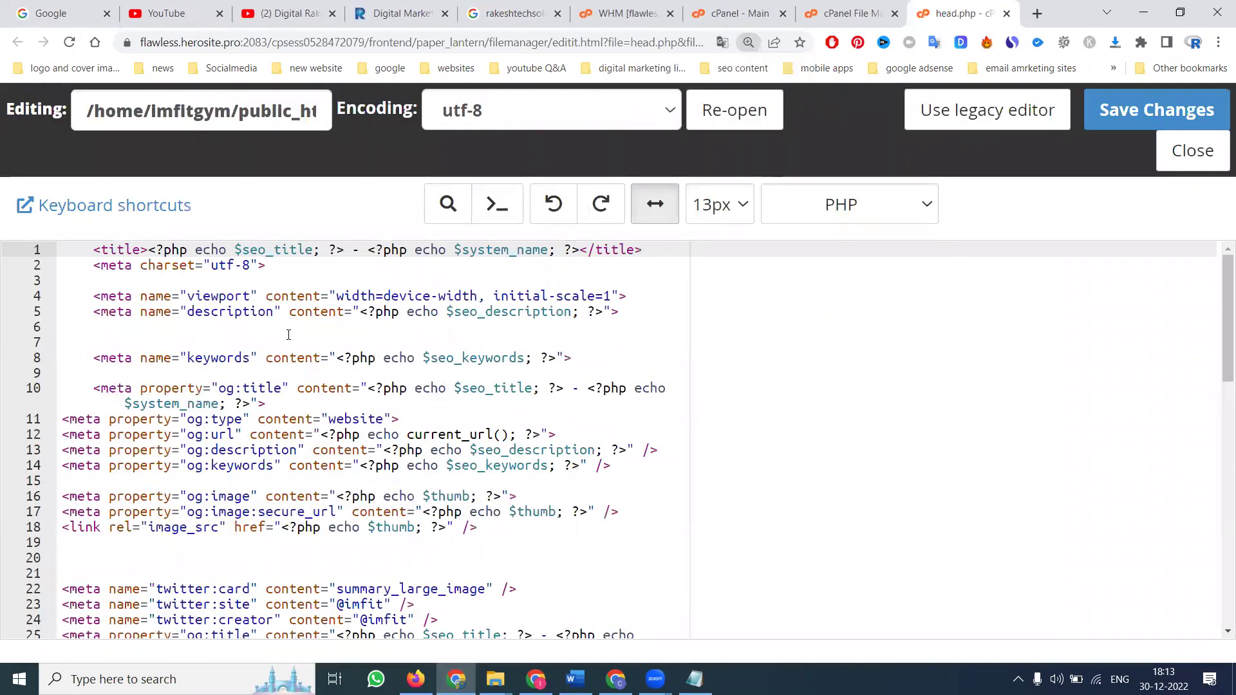
pyautogui.moveTo(367, 391); pyautogui.dragTo(565, 391)
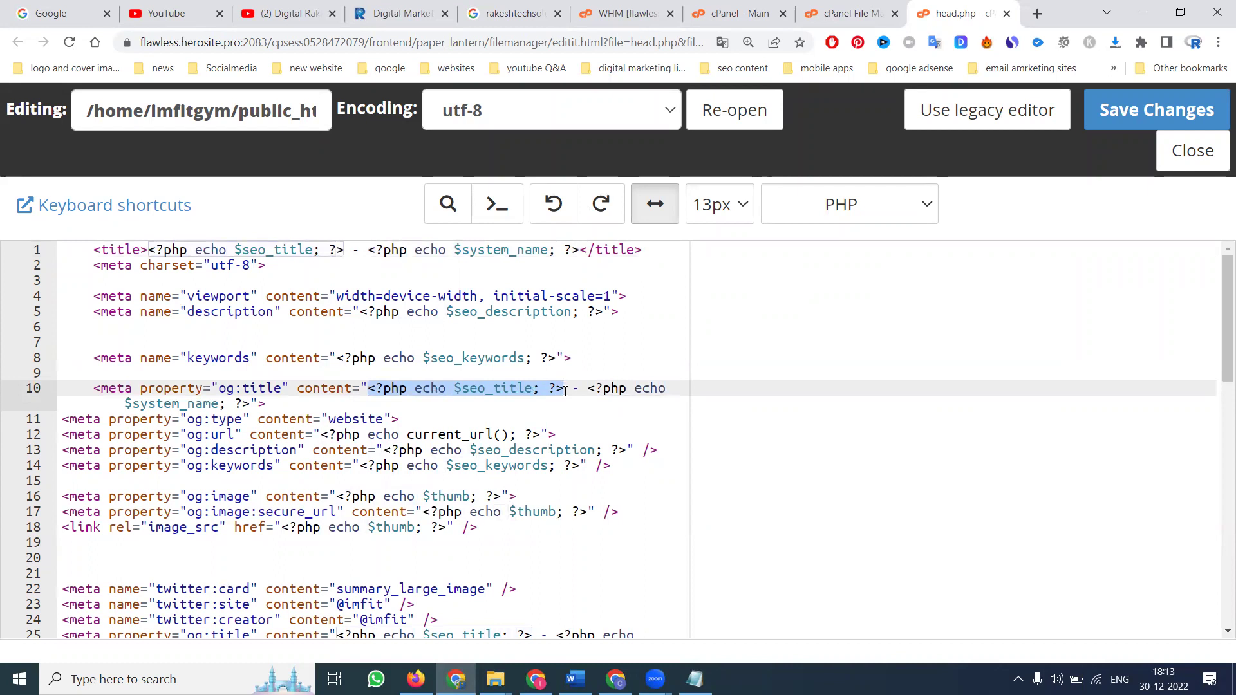
pyautogui.hotkey('alt', 'Tab')
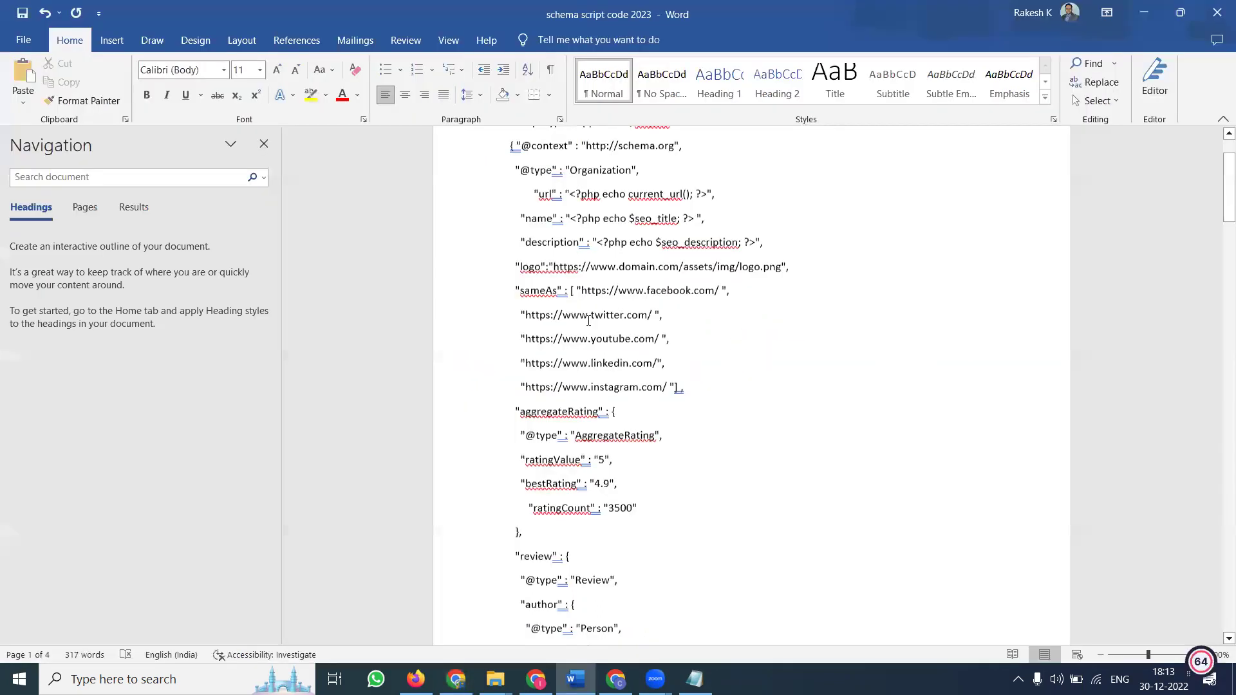
pyautogui.scroll(1, 579, 257)
pyautogui.click(579, 250)
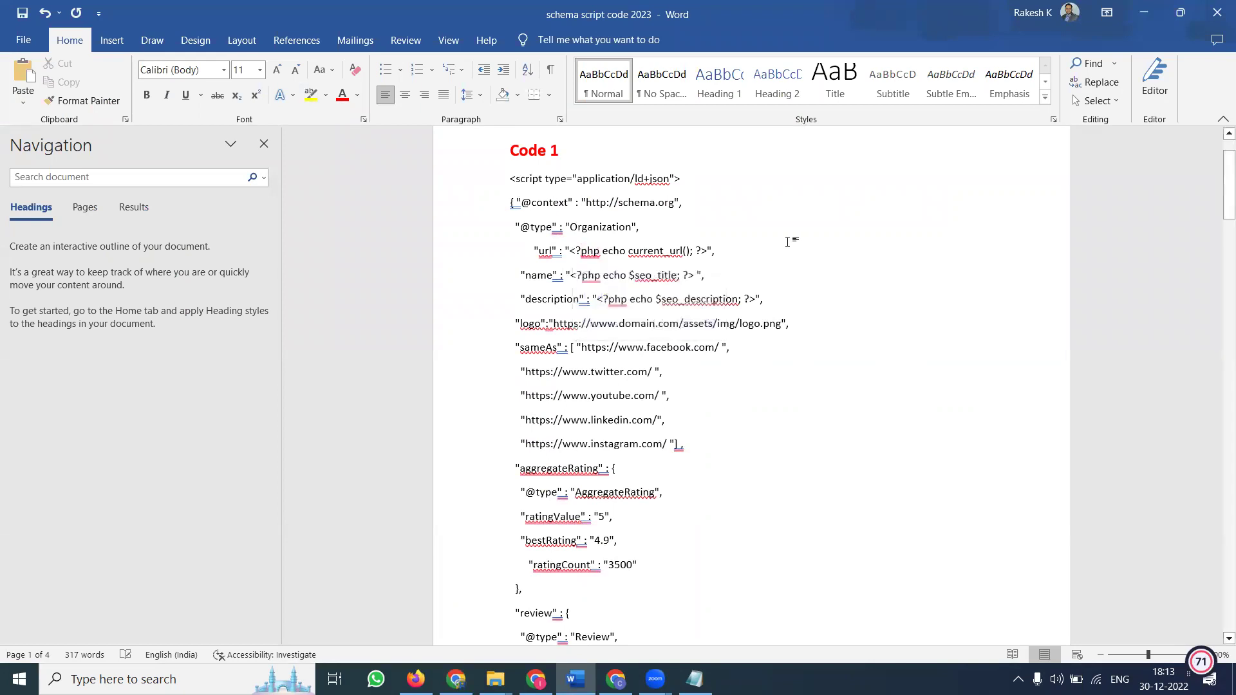
pyautogui.scroll(-1, 787, 242)
pyautogui.click(591, 238)
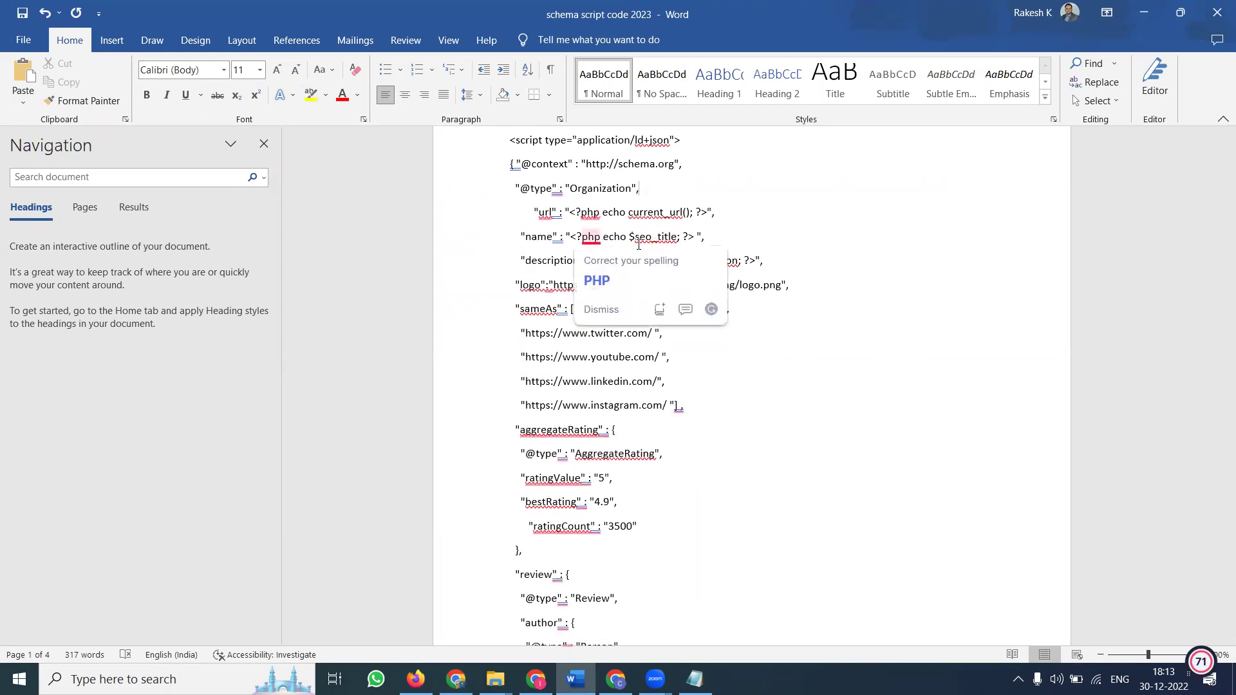
pyautogui.hotkey('alt', 'Tab')
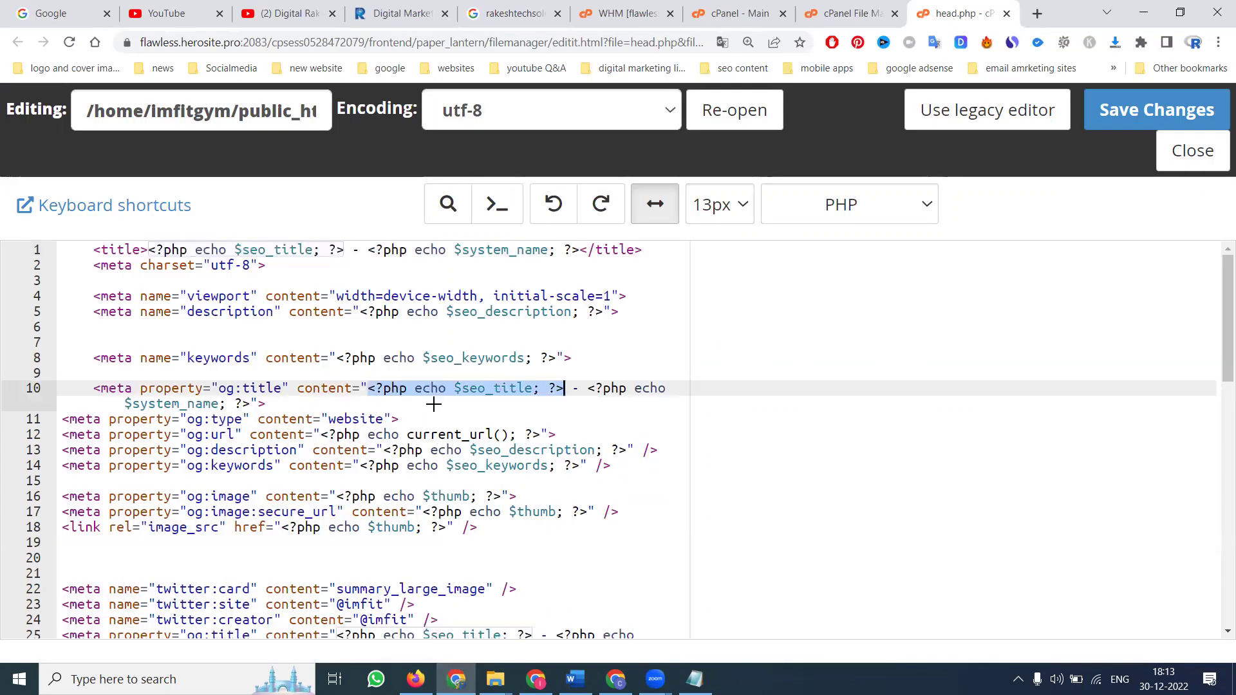
pyautogui.hotkey('alt', 'Tab')
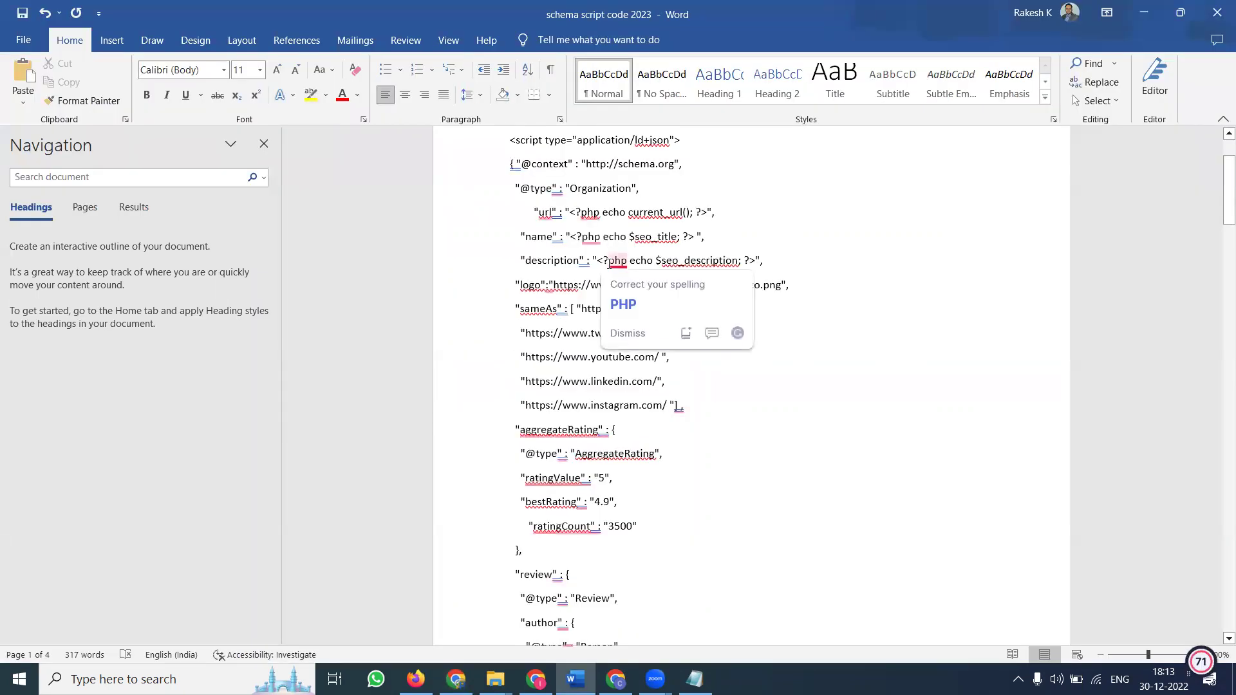
pyautogui.hotkey('alt', 'Tab')
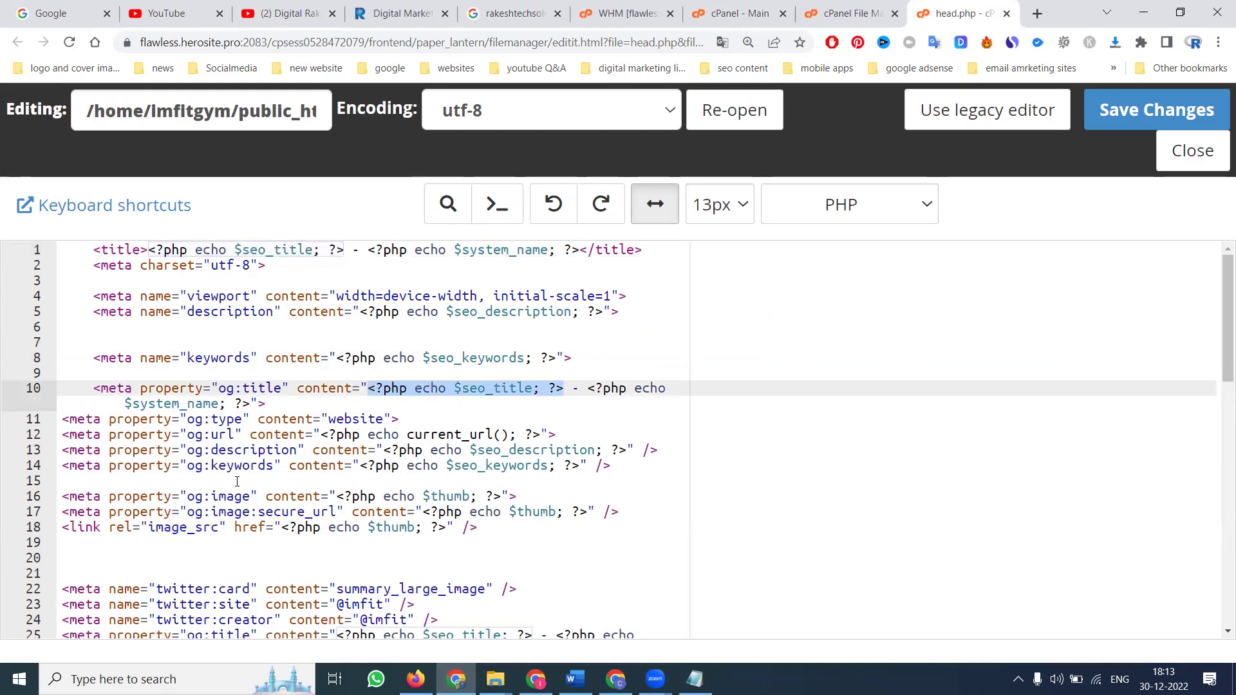
# Check the og:url and og:description code in head.php against the url and description values in the schema script.
pyautogui.scroll(-2, 237, 481)
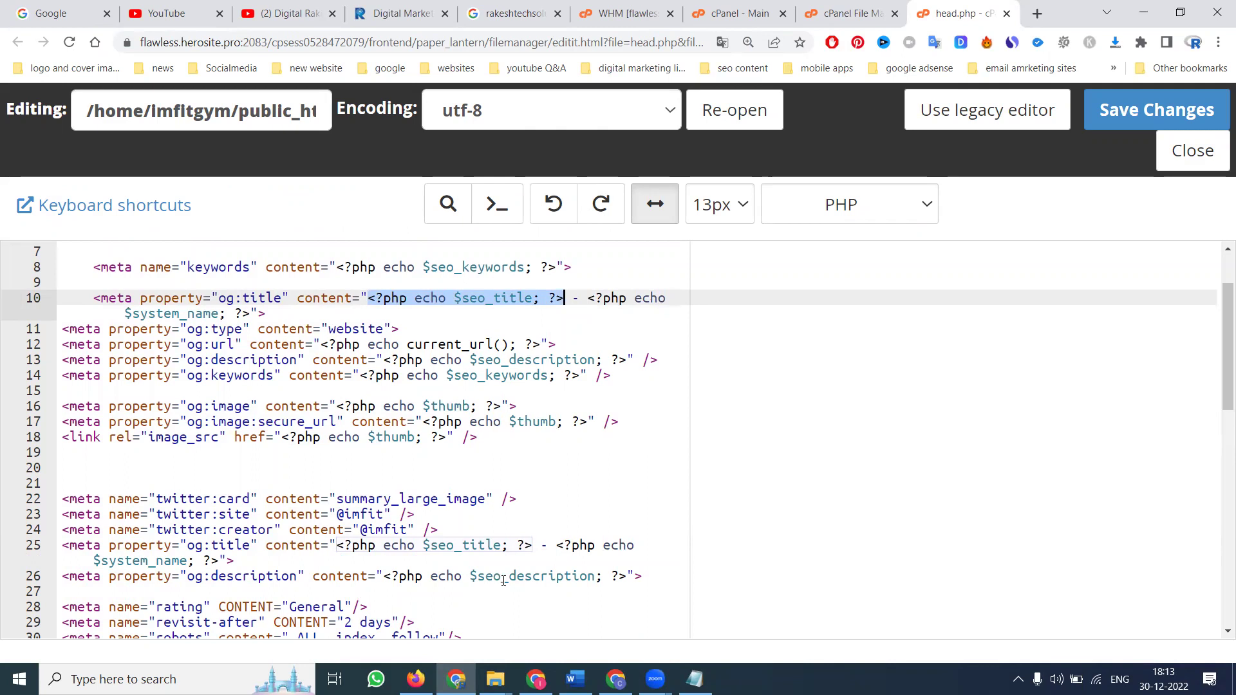
pyautogui.hotkey('alt', 'Tab')
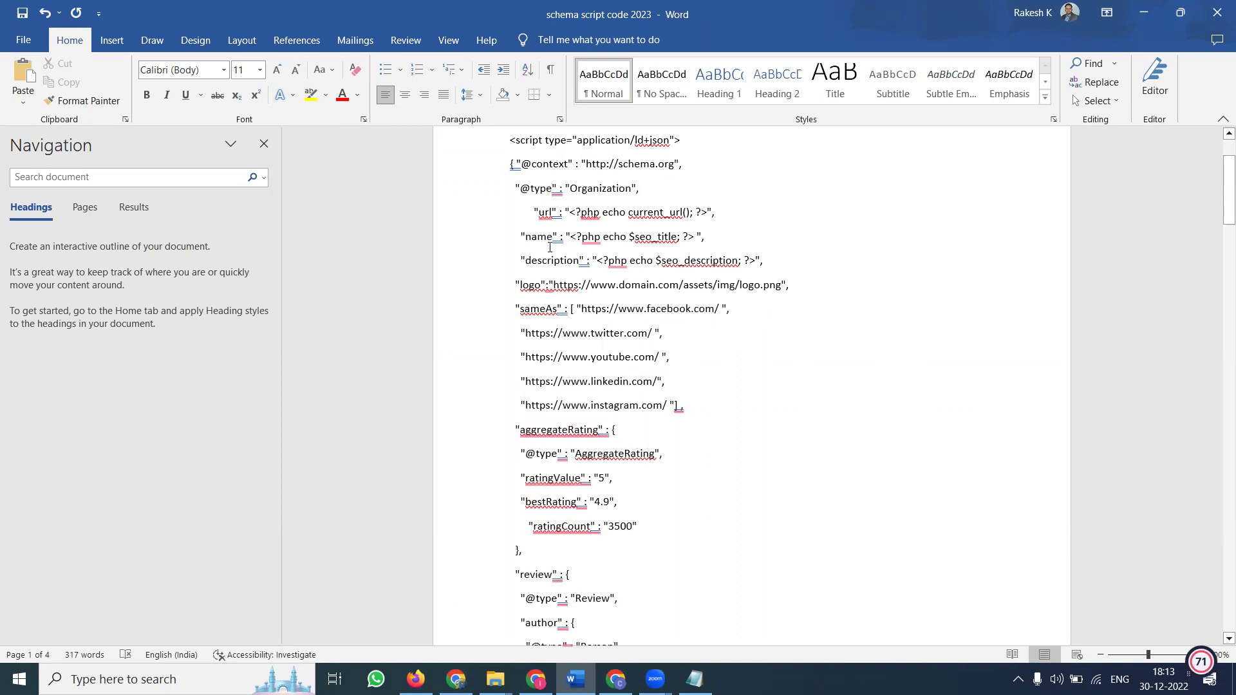
pyautogui.moveTo(550, 211)
pyautogui.hotkey('alt', 'Tab')
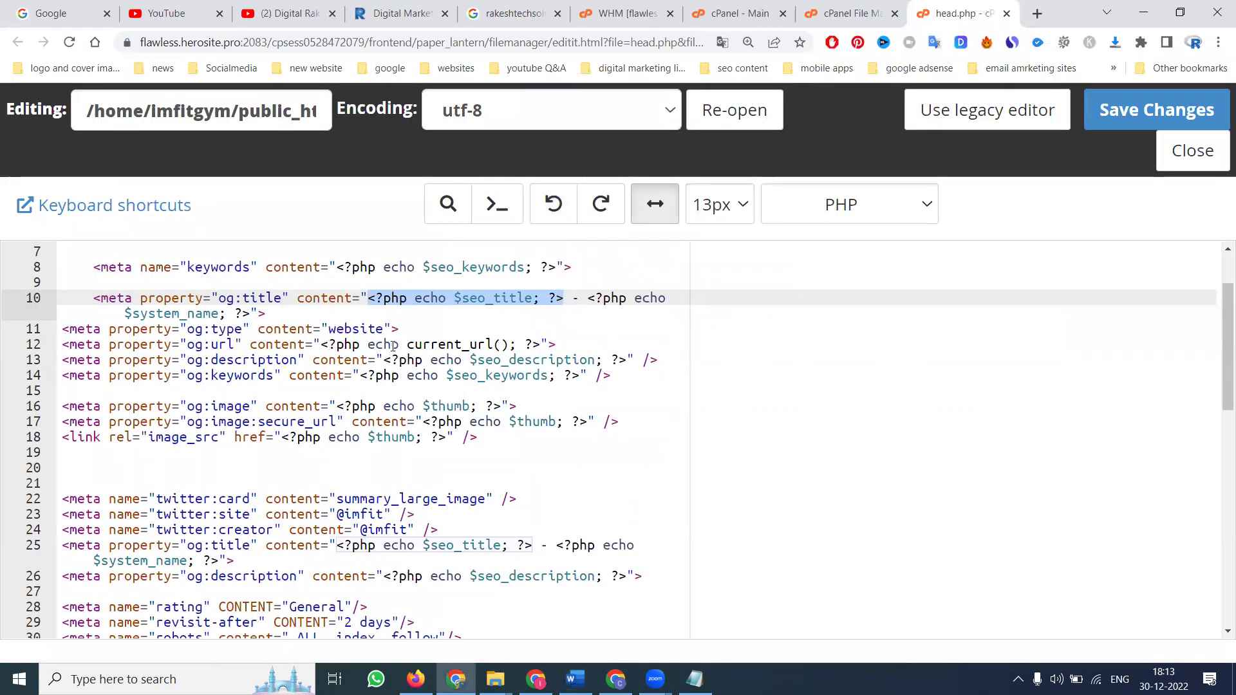
pyautogui.hotkey('alt', 'Tab')
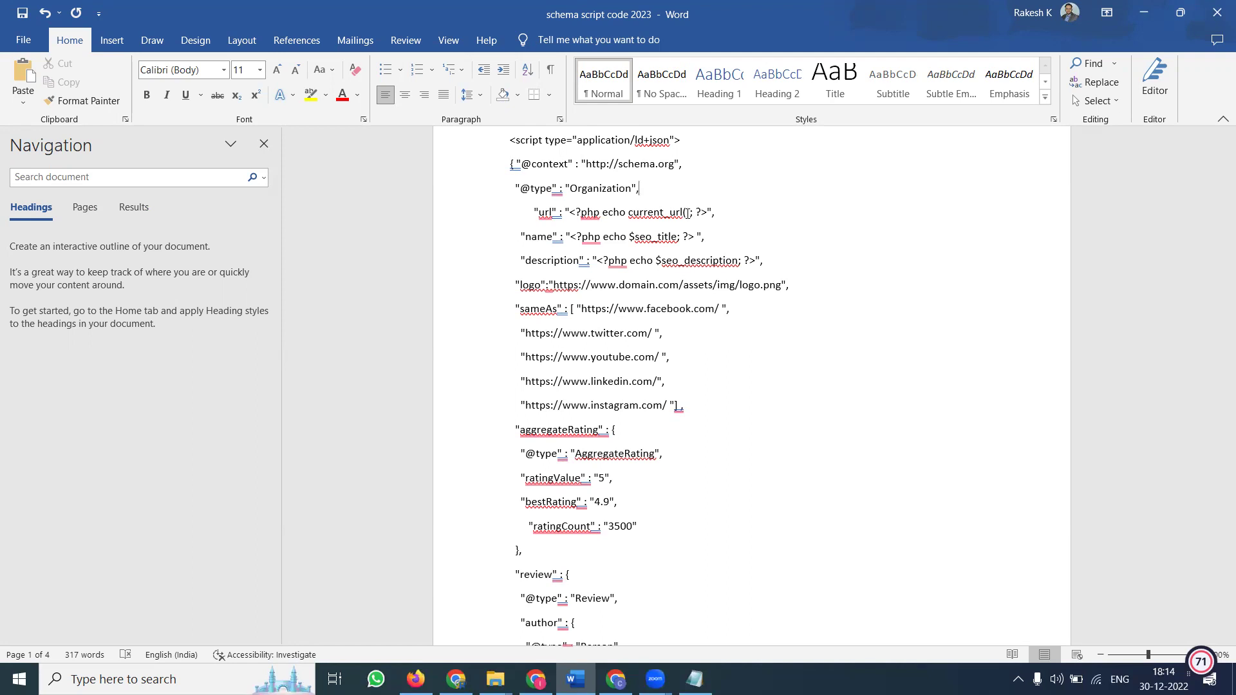
pyautogui.hotkey('alt', 'Tab')
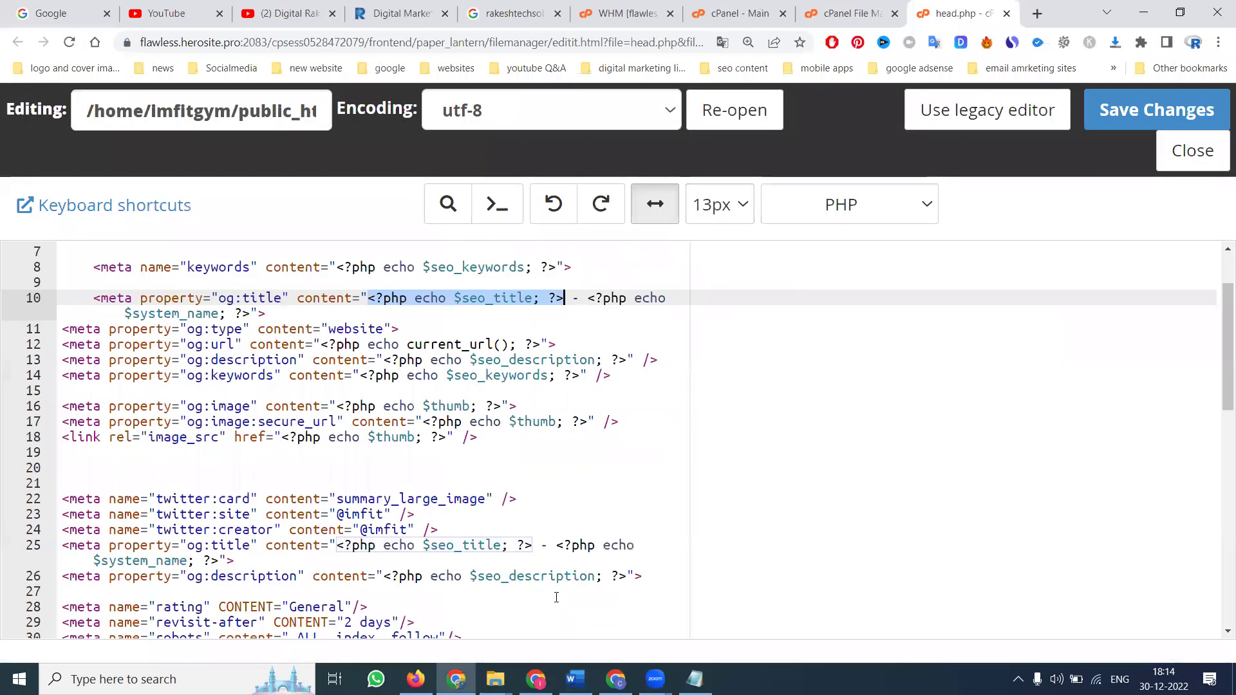
# Switch to the imfit.in website and open the Facebook, Instagram, YouTube and Twitter profiles linked in its footer.
pyautogui.hotkey('alt', 'Tab')
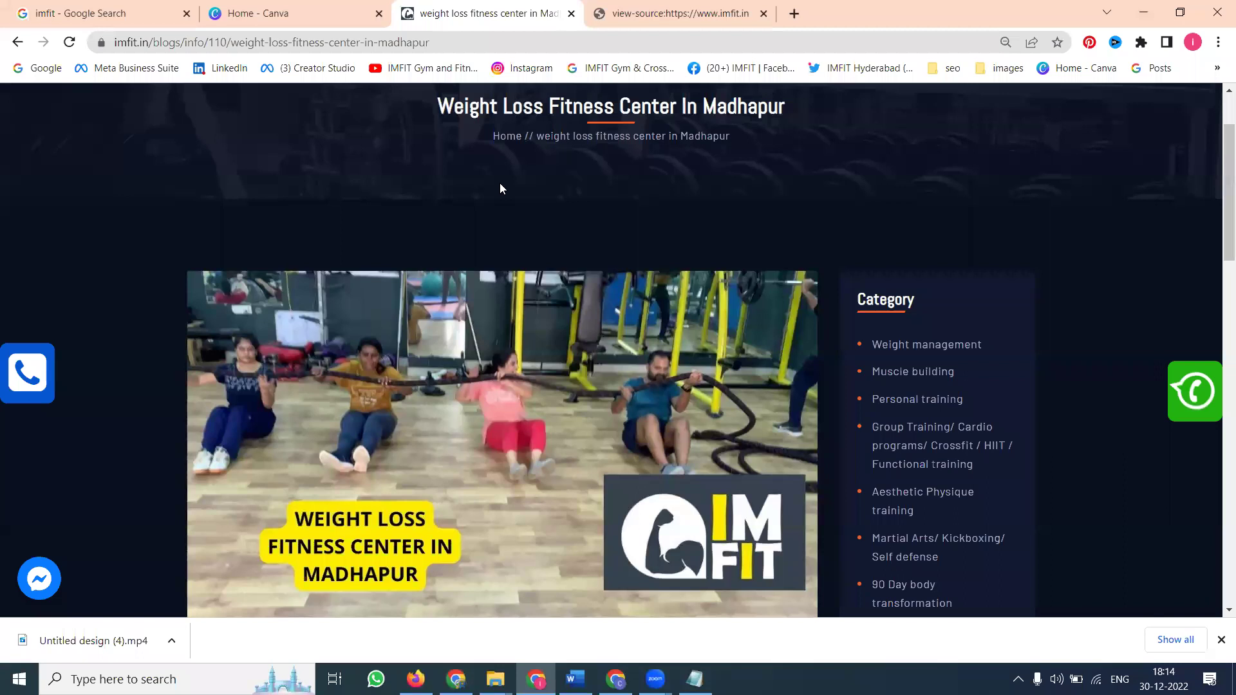
pyautogui.scroll(2, 500, 185)
pyautogui.scroll(-6, 500, 185)
pyautogui.scroll(-15, 499, 185)
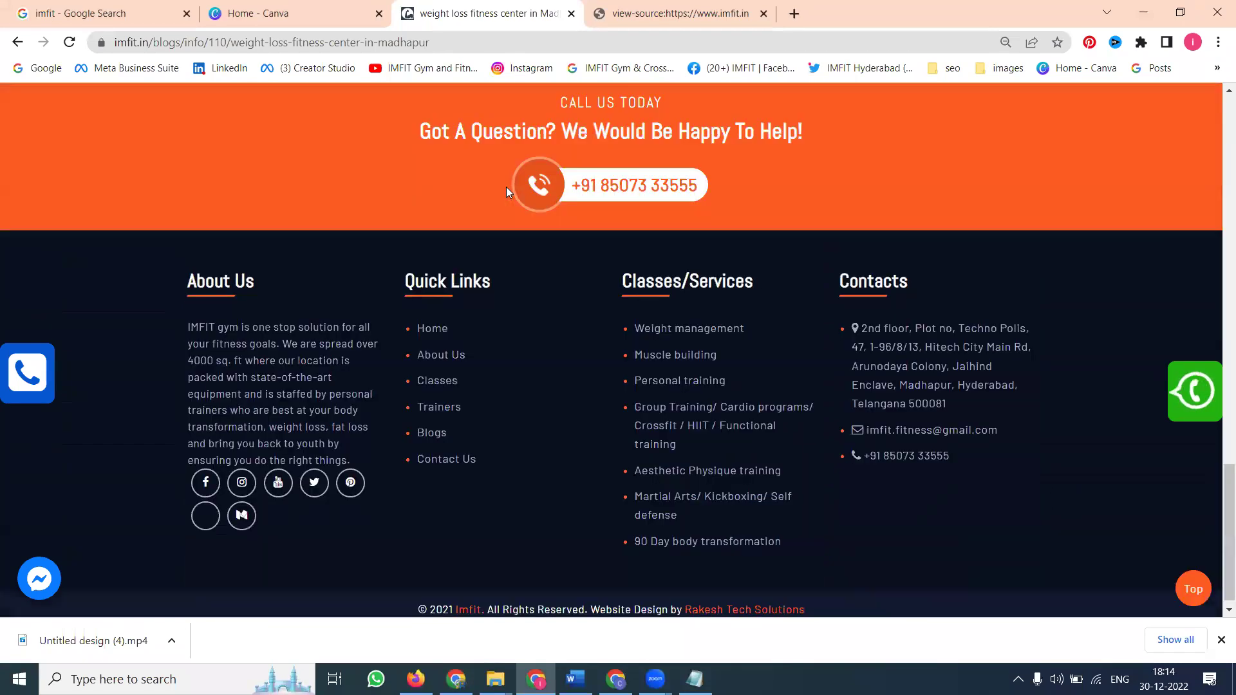
pyautogui.click(206, 472)
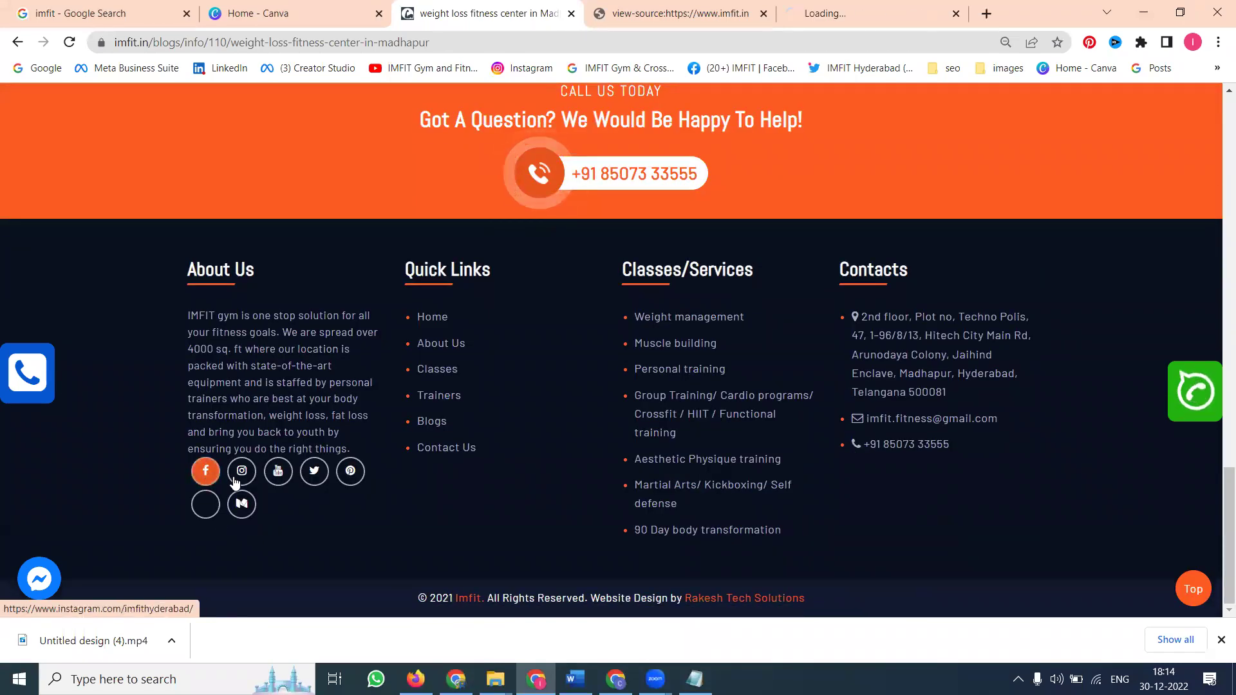
pyautogui.click(253, 480)
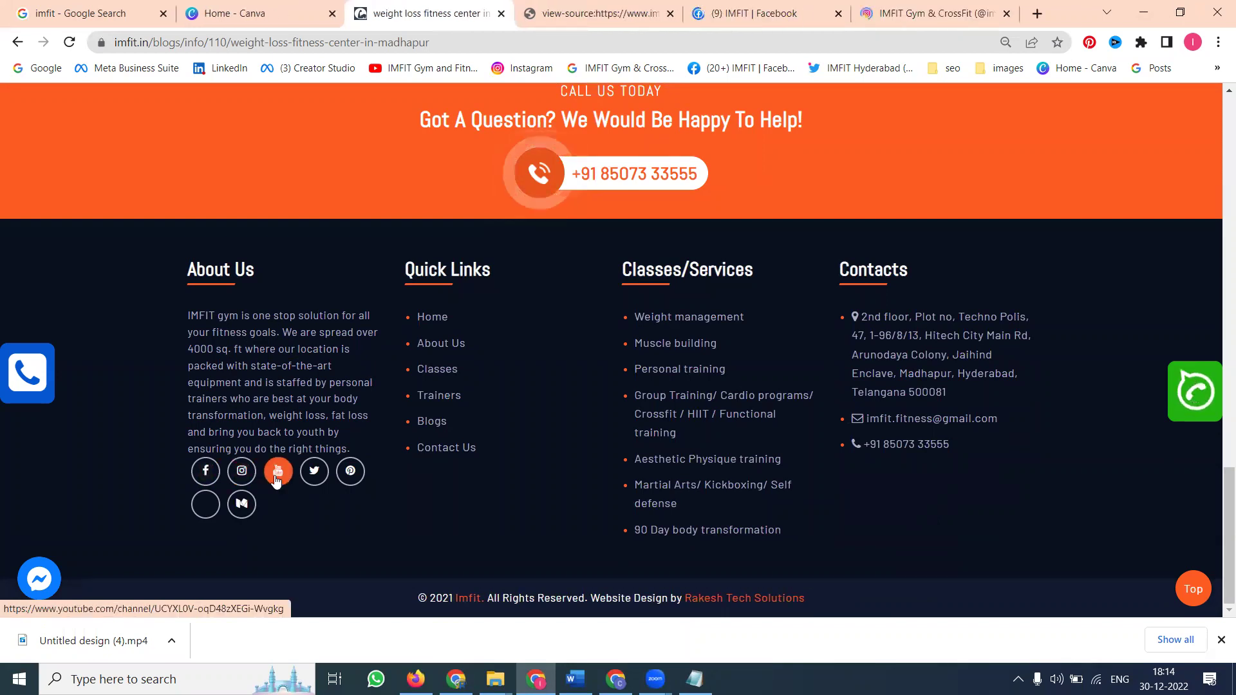
pyautogui.click(278, 474)
pyautogui.click(315, 480)
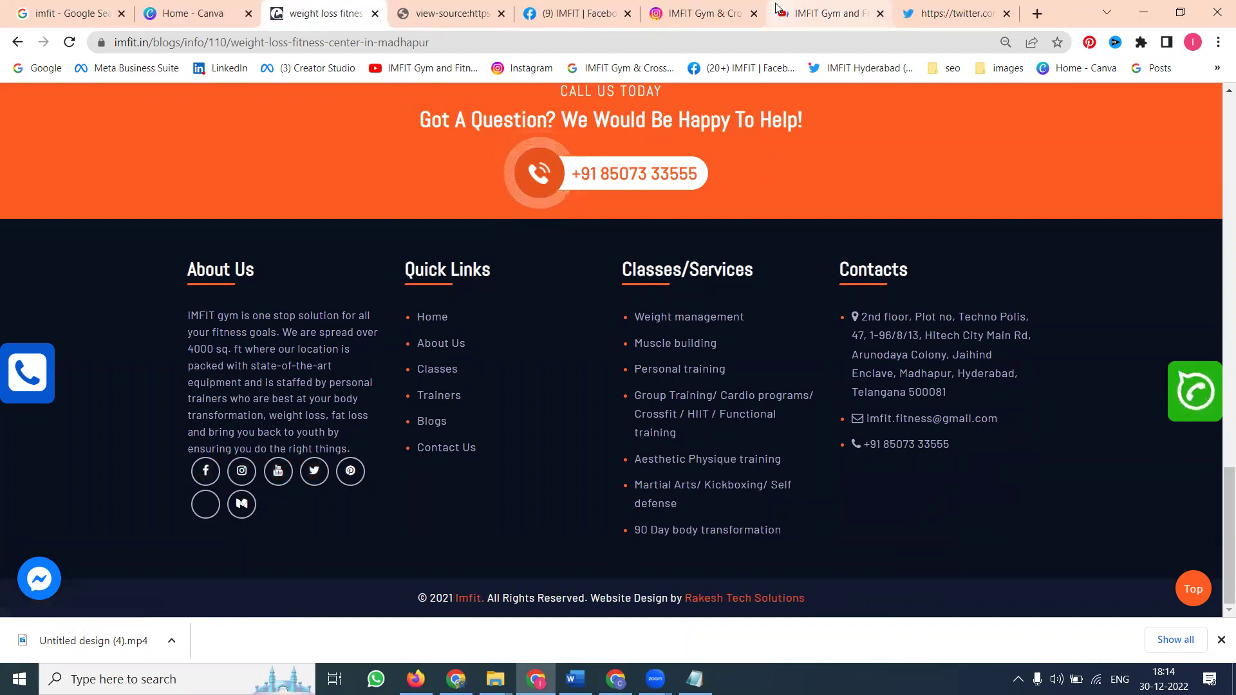
# Copy the IMFIT Facebook page address and replace the placeholder Facebook link in the schema script's sameAs list with it.
pyautogui.click(581, 13)
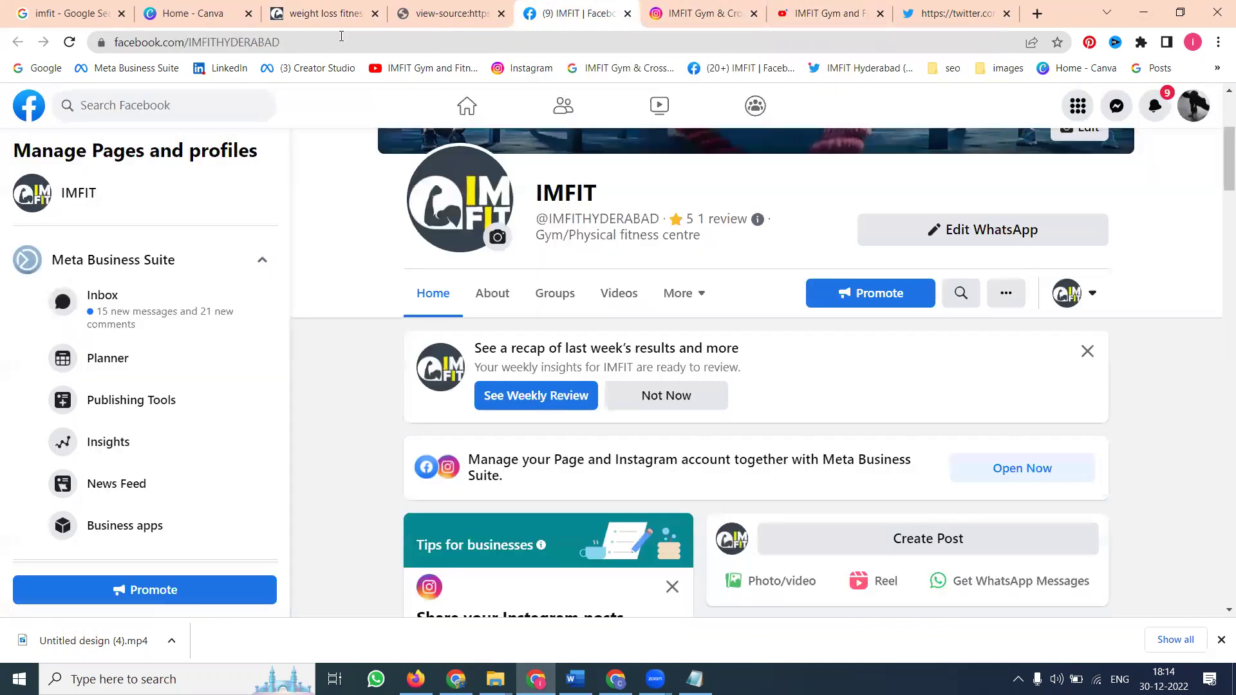
pyautogui.click(341, 38)
pyautogui.hotkey('ctrl', 'c')
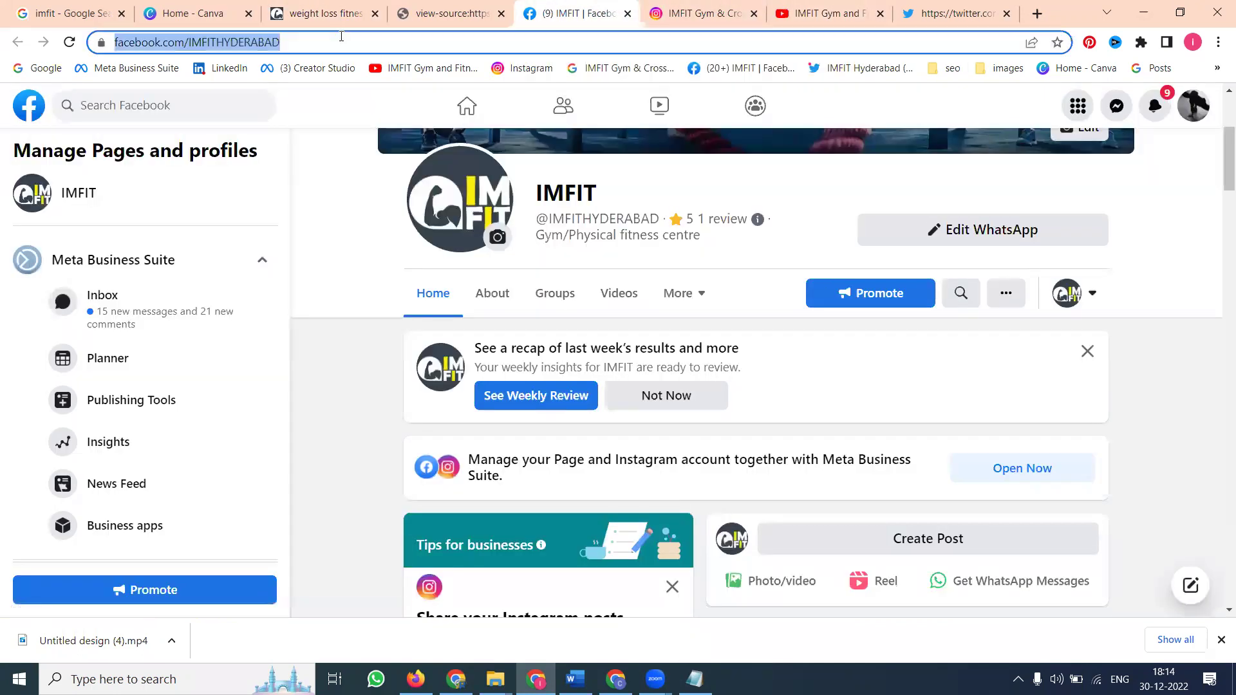
pyautogui.hotkey('alt', 'Tab')
pyautogui.hotkey('alt', 'Tab')
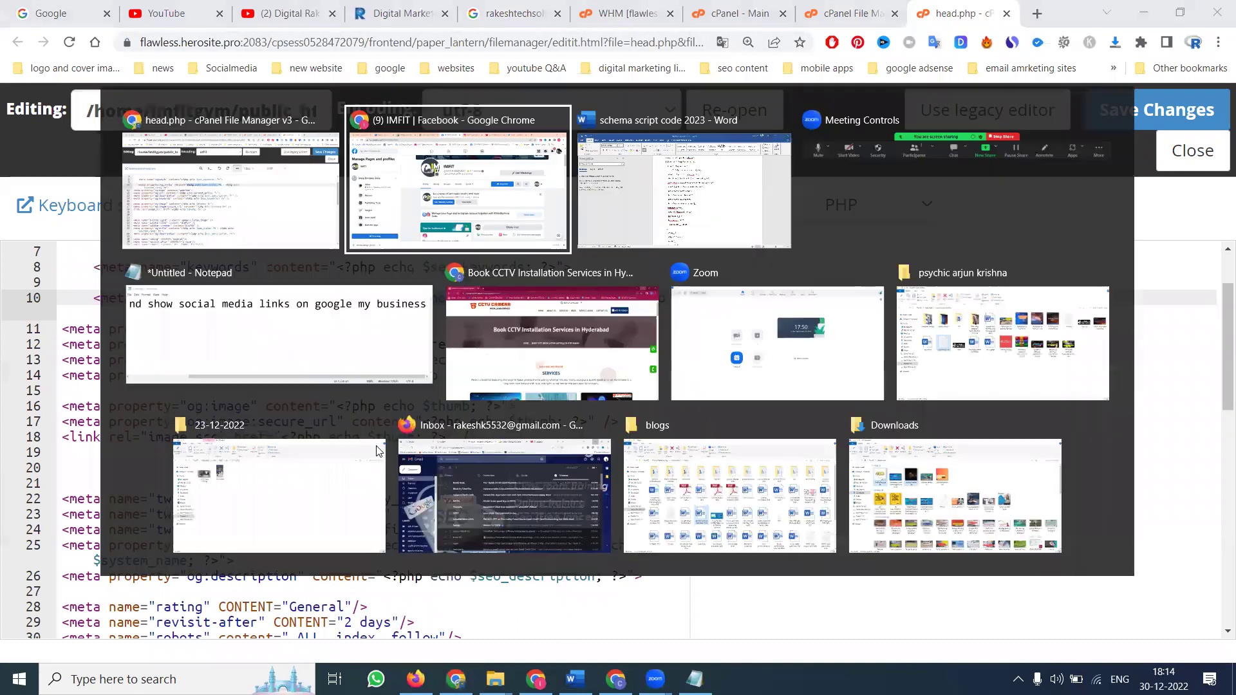
pyautogui.hotkey('alt', 'Tab')
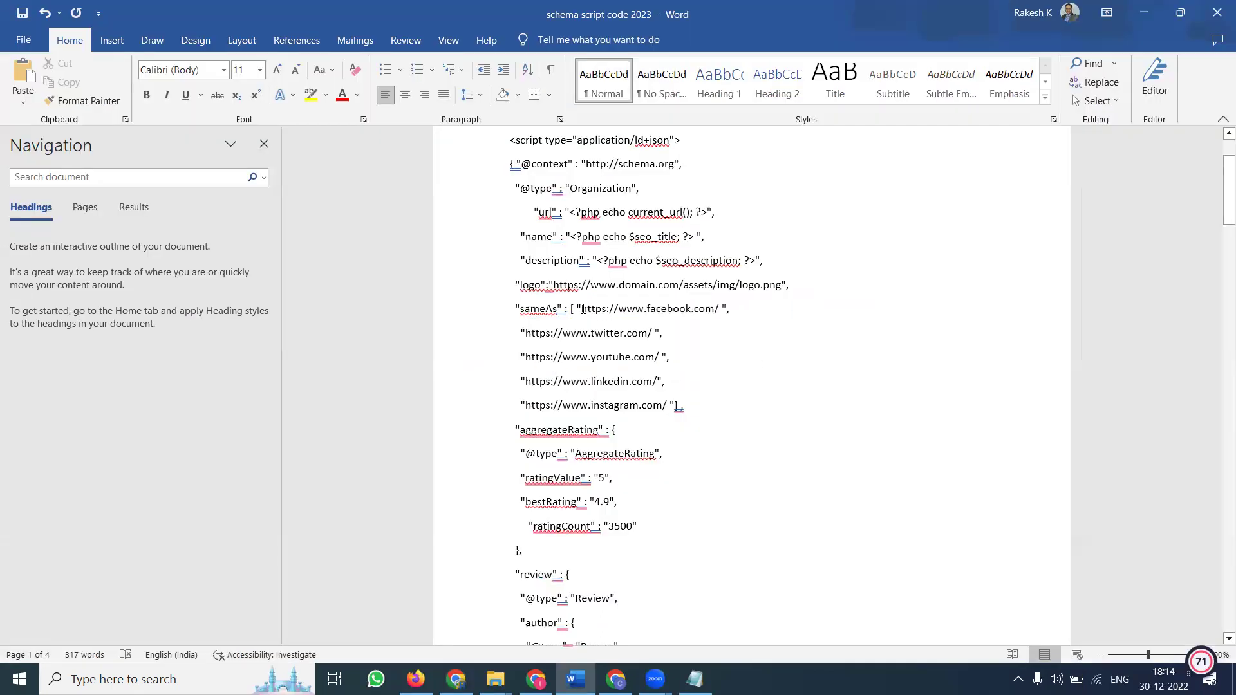
pyautogui.moveTo(582, 310); pyautogui.dragTo(720, 312)
pyautogui.hotkey('ctrl', 'v')
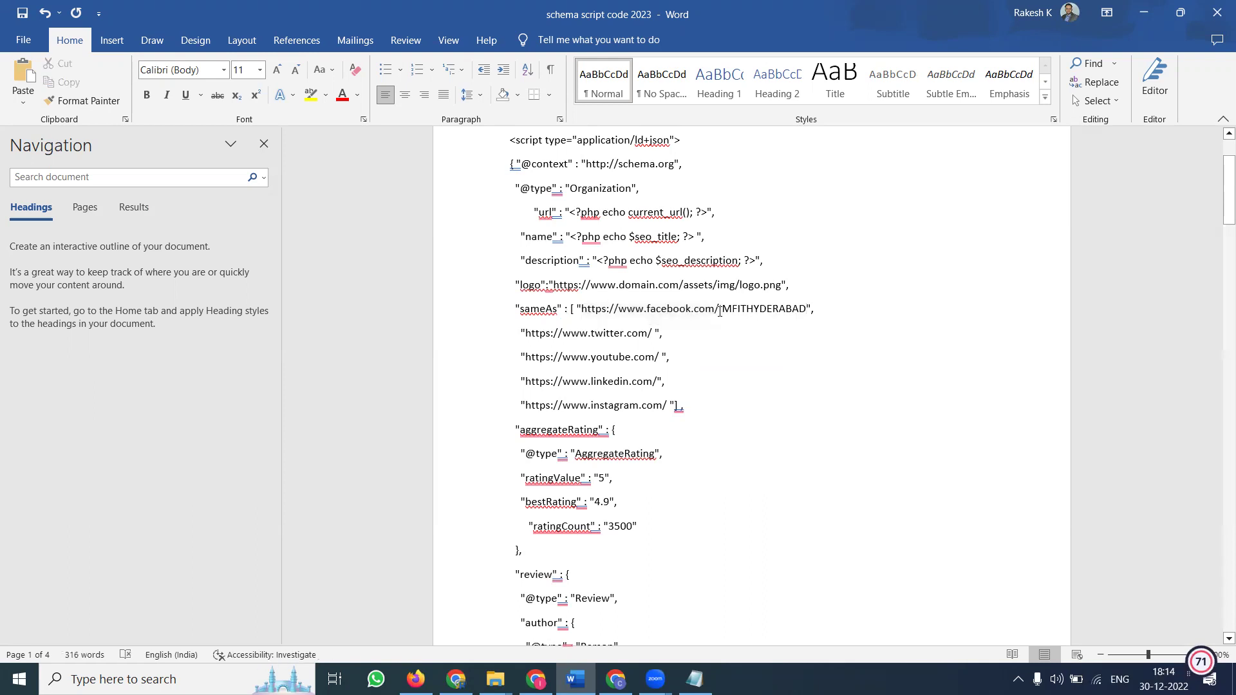
# Copy the imfithyderabad Instagram profile address and replace the placeholder Instagram link in the sameAs list with it.
pyautogui.hotkey('alt', 'Tab')
pyautogui.hotkey('alt', 'Tab')
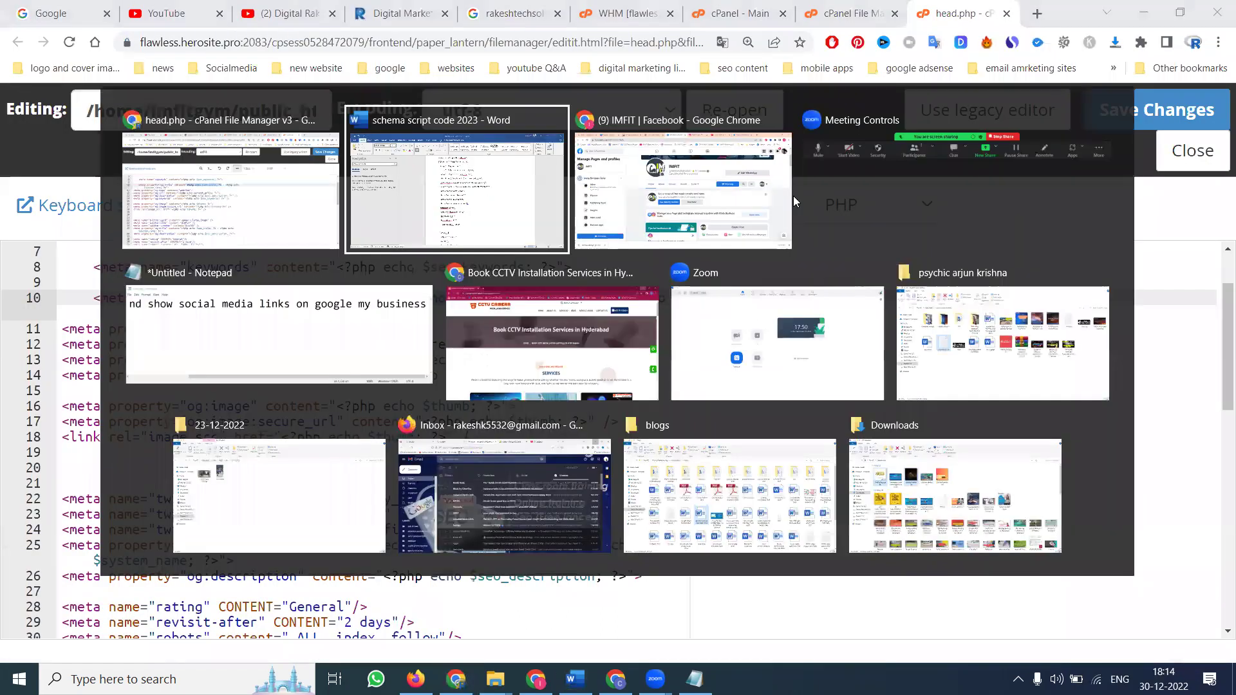
pyautogui.press('Tab')
pyautogui.hotkey('alt', 'Tab')
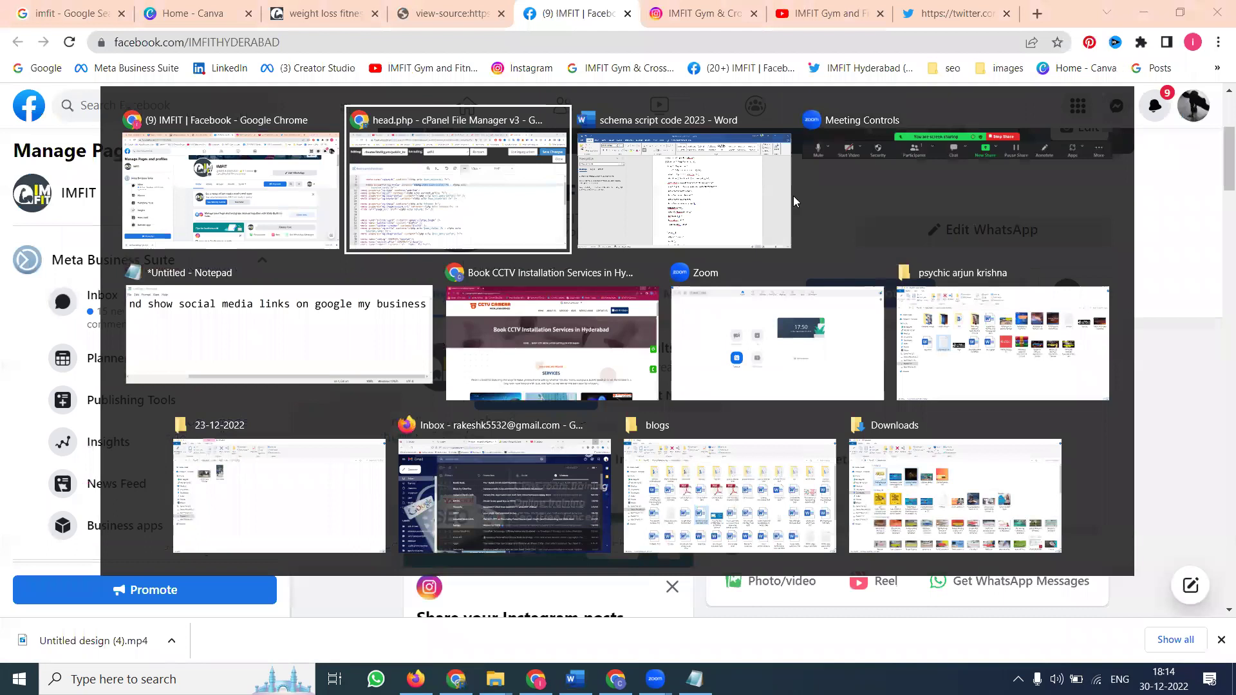
pyautogui.press('Escape')
pyautogui.click(702, 13)
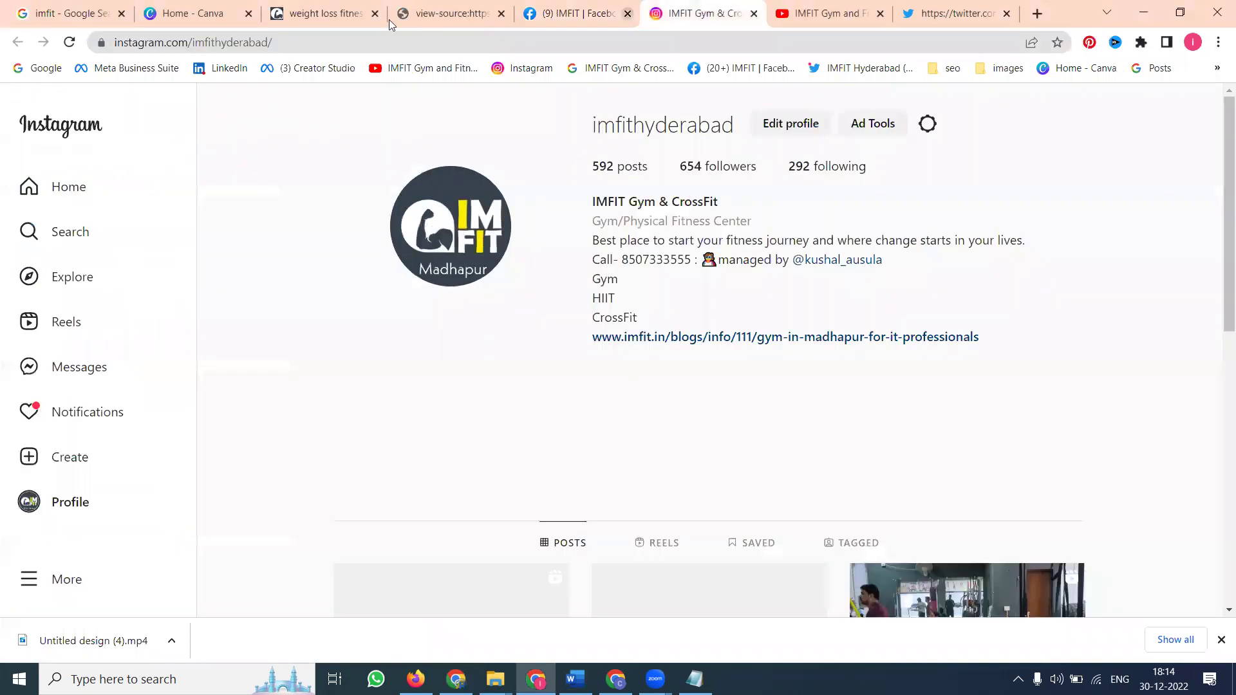
pyautogui.click(357, 41)
pyautogui.hotkey('ctrl', 'c')
pyautogui.hotkey('alt', 'Tab')
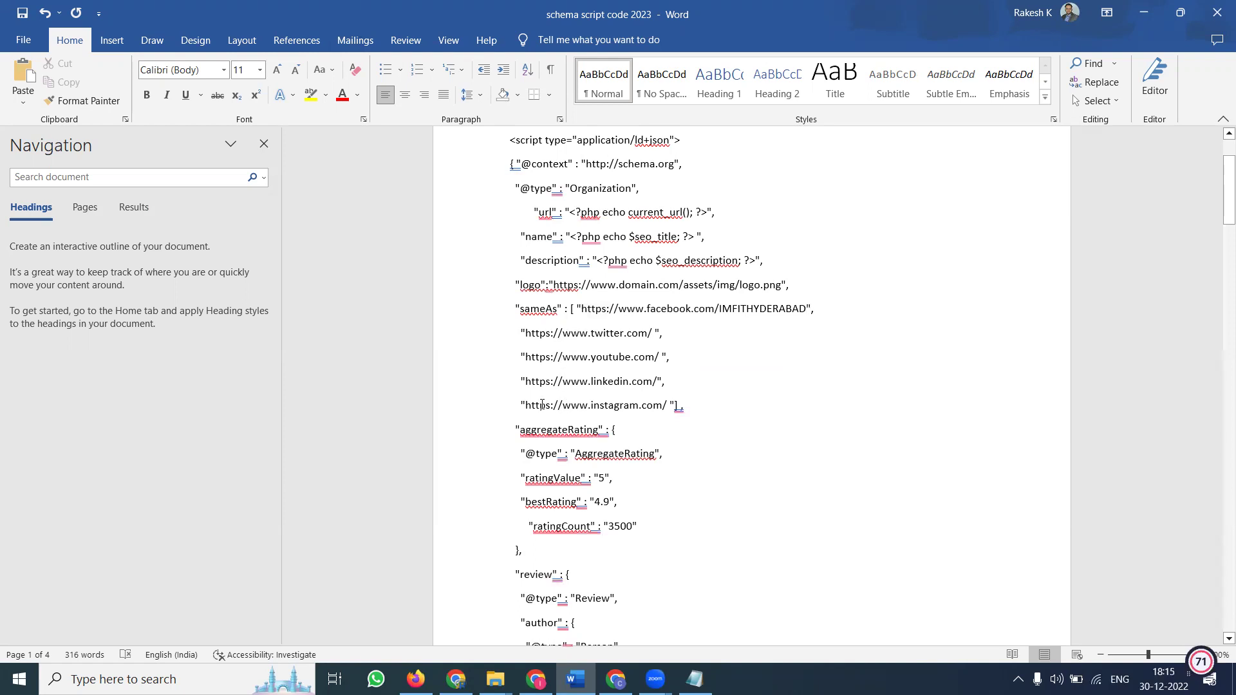
pyautogui.moveTo(529, 404); pyautogui.dragTo(667, 412)
pyautogui.hotkey('ctrl', 'v')
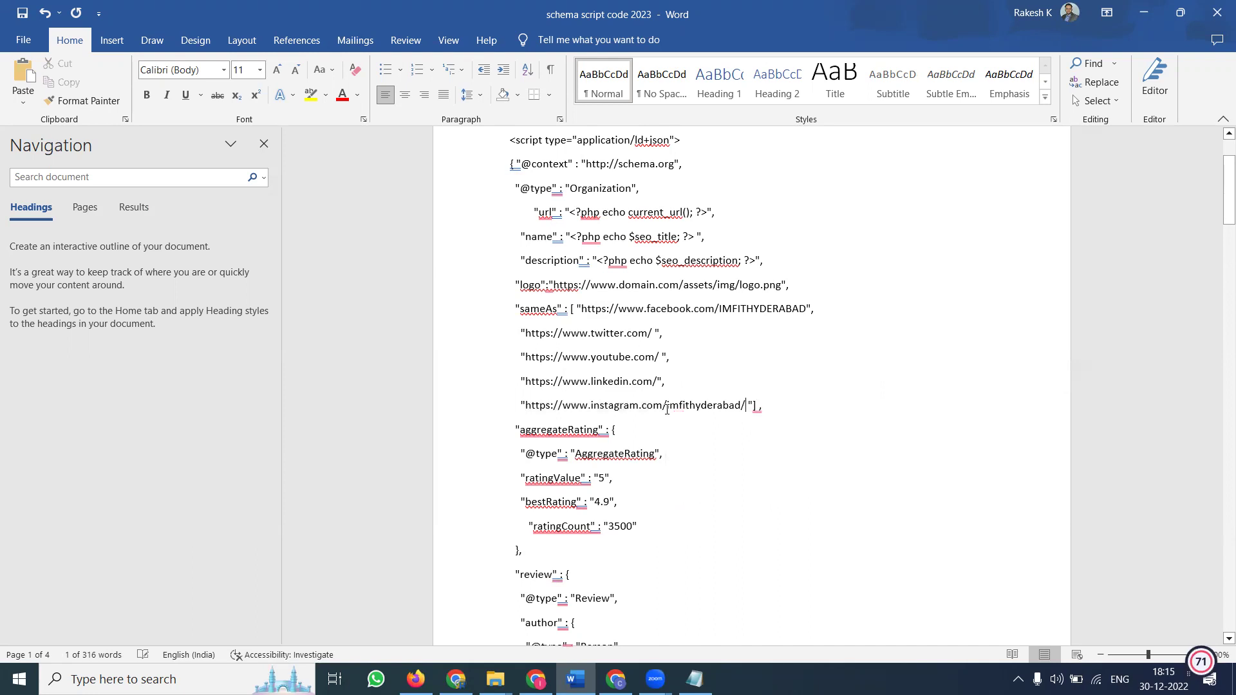
# Copy the IMFIT YouTube channel address and replace the placeholder YouTube link in the schema script's sameAs list with it.
pyautogui.hotkey('alt', 'Tab')
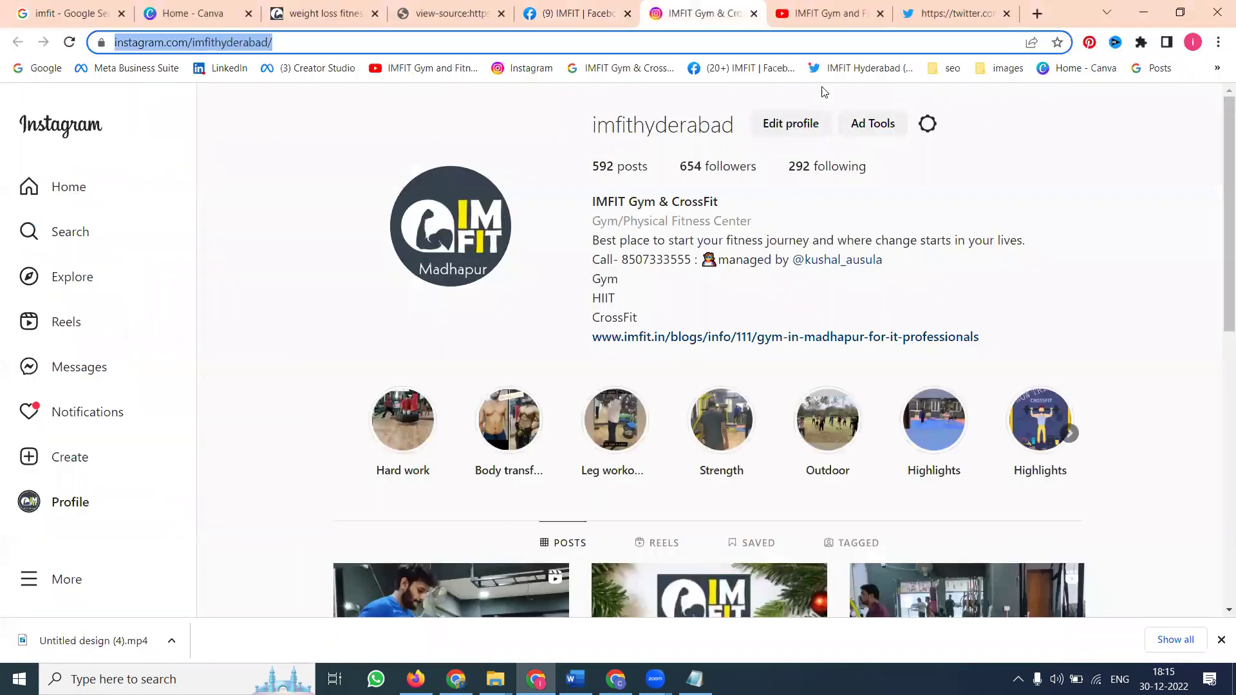
pyautogui.click(787, 20)
pyautogui.click(609, 44)
pyautogui.hotkey('ctrl', 'c')
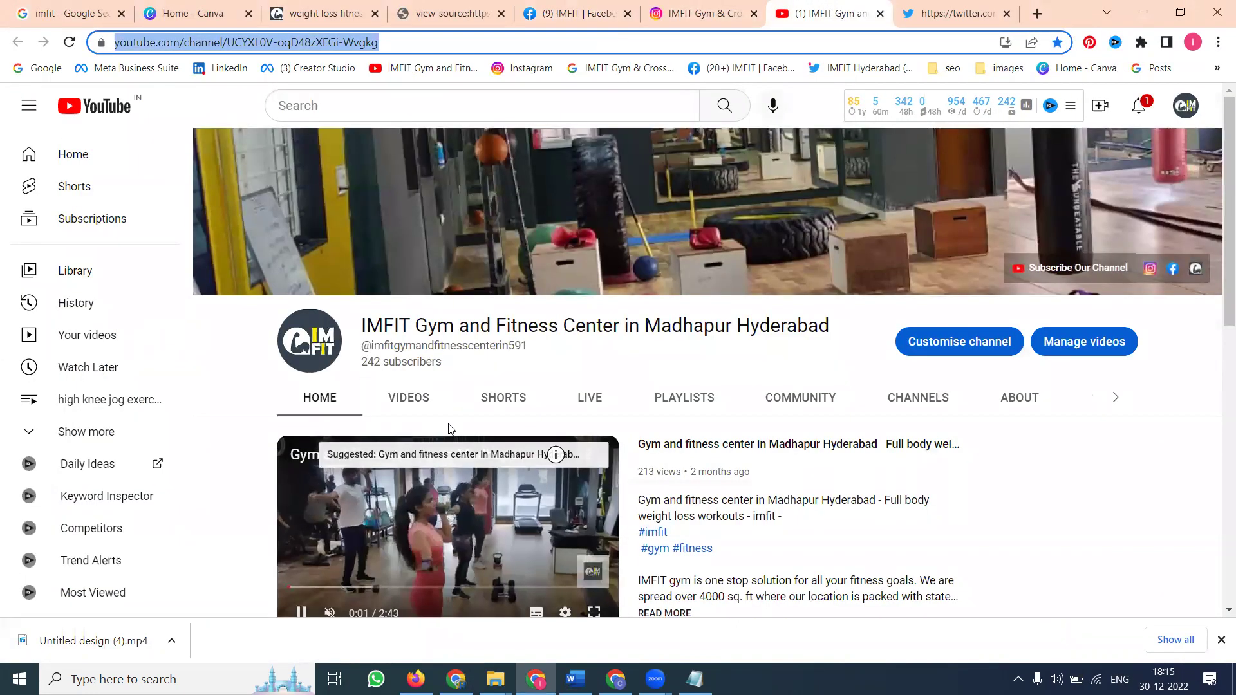
pyautogui.hotkey('alt', 'Tab')
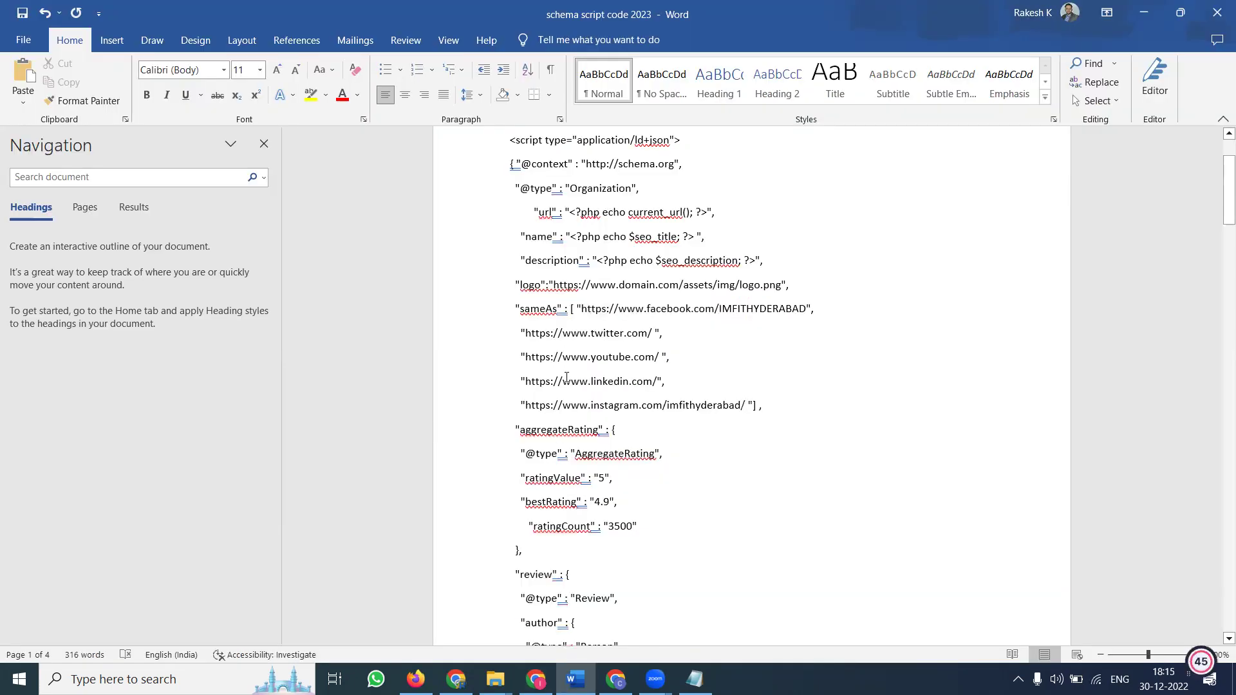
pyautogui.moveTo(525, 358); pyautogui.dragTo(661, 361)
pyautogui.hotkey('ctrl', 'v')
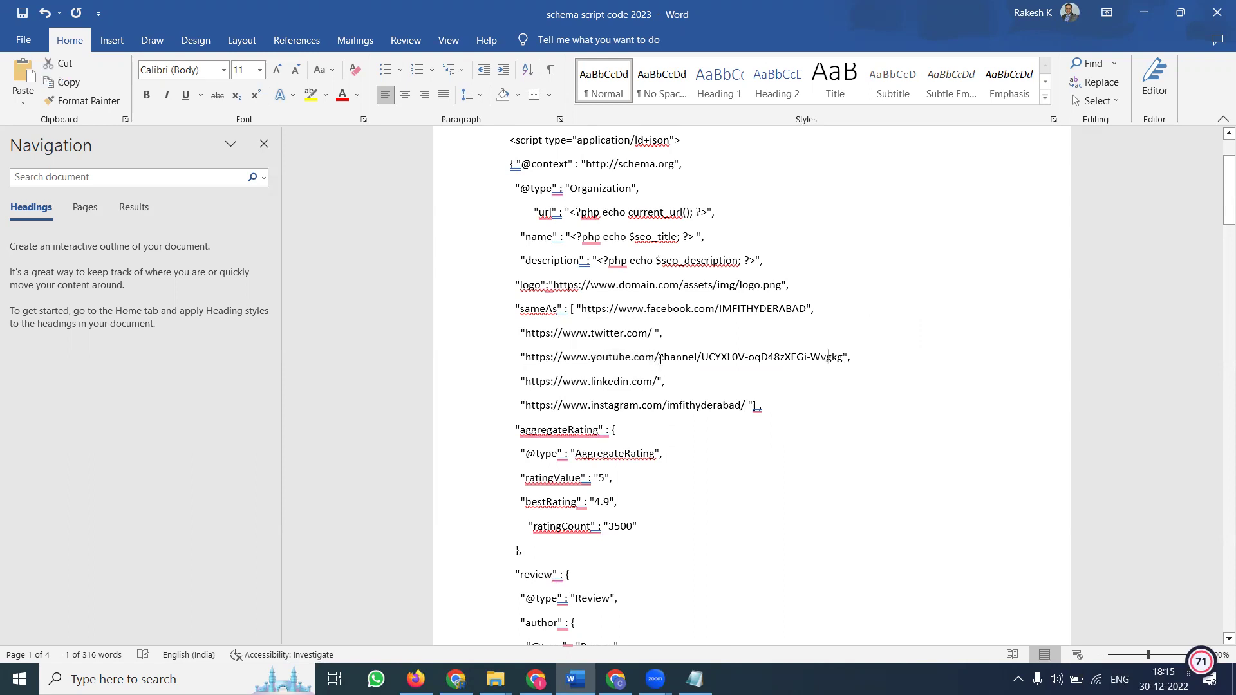
# Copy the Imfitmadhapur Twitter profile address and replace the placeholder Twitter link in the sameAs list with it.
pyautogui.hotkey('alt', 'Tab')
pyautogui.click(946, 11)
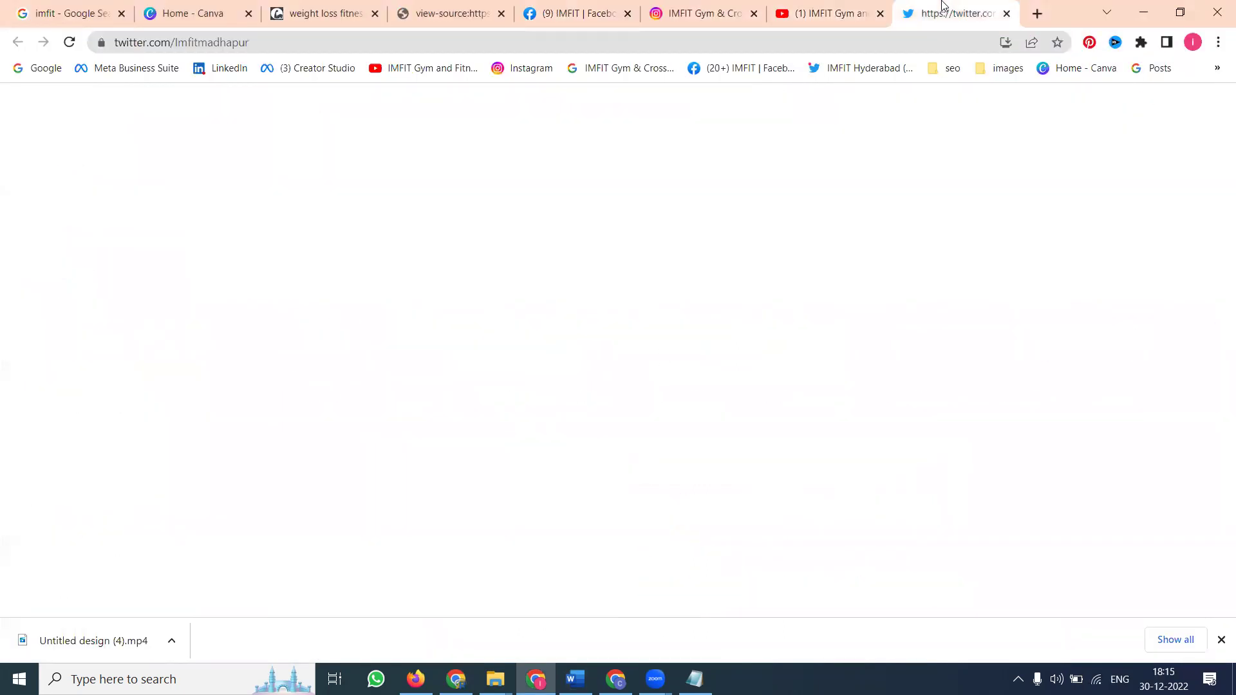
pyautogui.click(326, 42)
pyautogui.hotkey('ctrl', 'c')
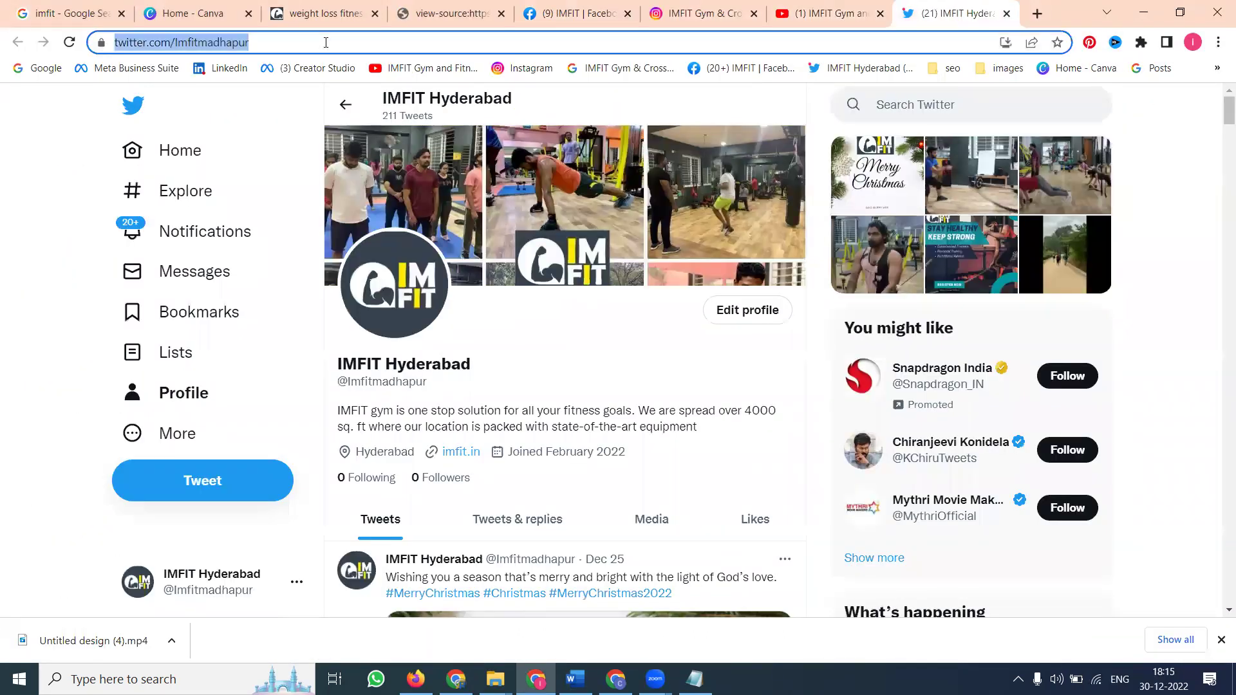
pyautogui.hotkey('alt', 'Tab')
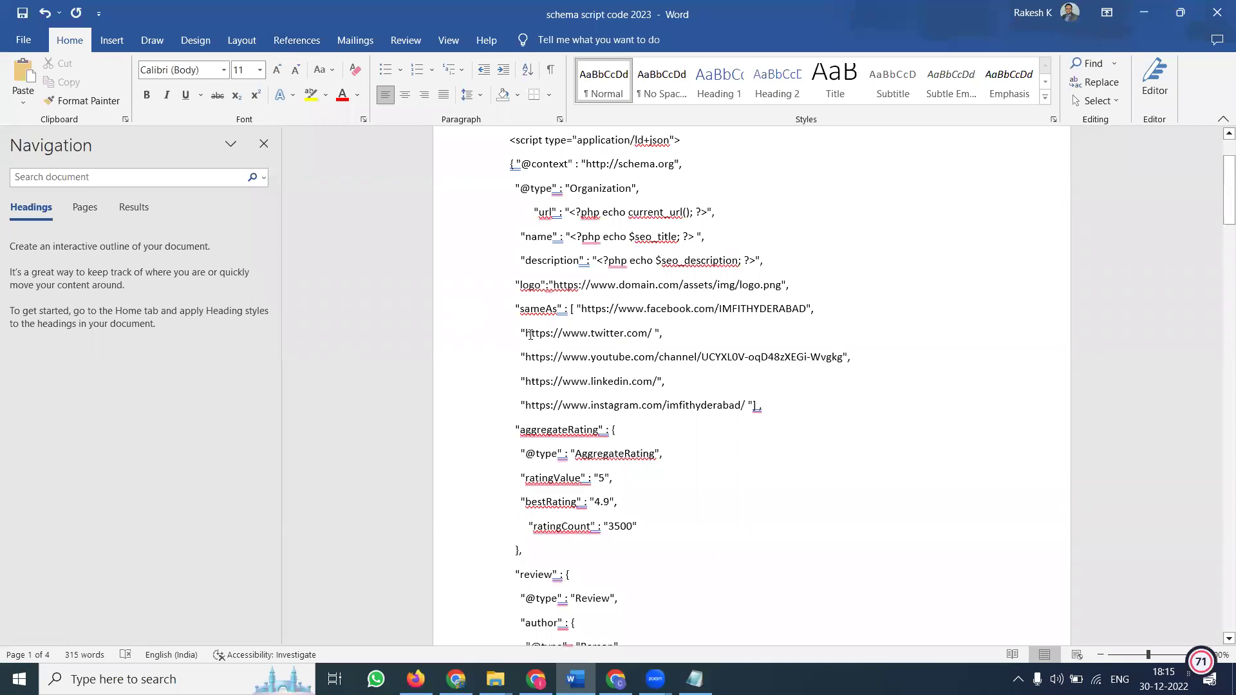
pyautogui.moveTo(526, 335); pyautogui.dragTo(652, 334)
pyautogui.hotkey('ctrl', 'v')
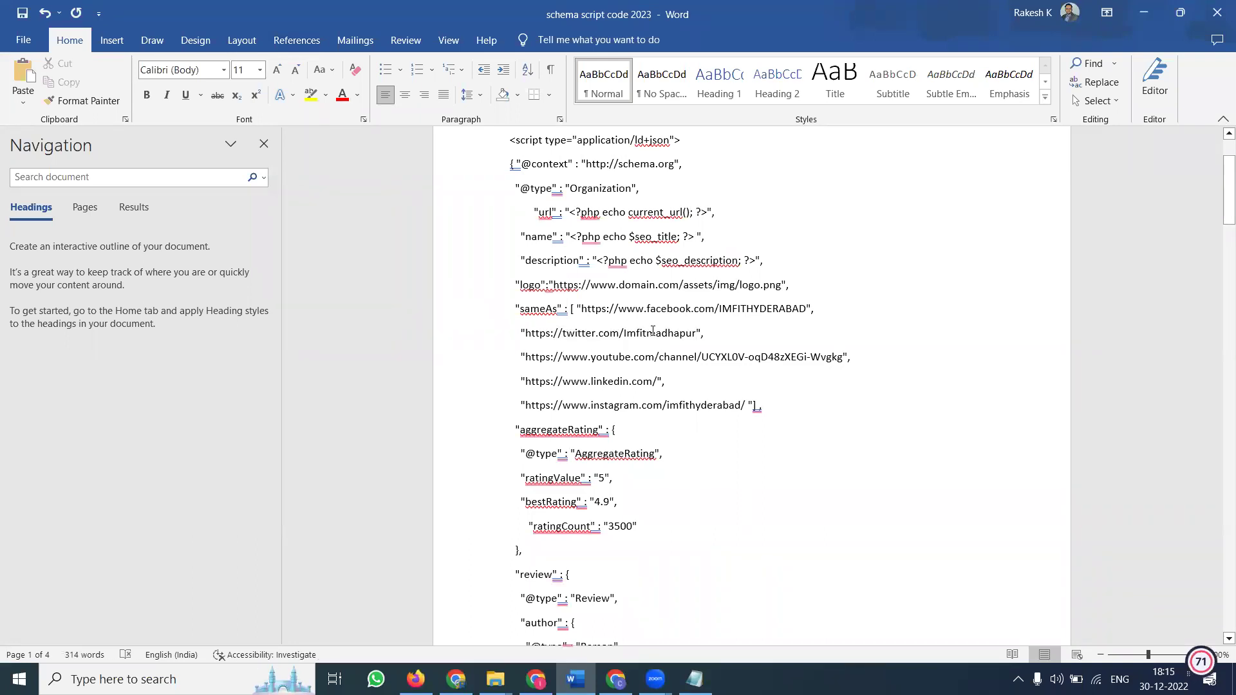
# Open LinkedIn in the browser, go to the Imfit - Gym And Fitness Center company page and view it as a member.
pyautogui.hotkey('alt', 'Tab')
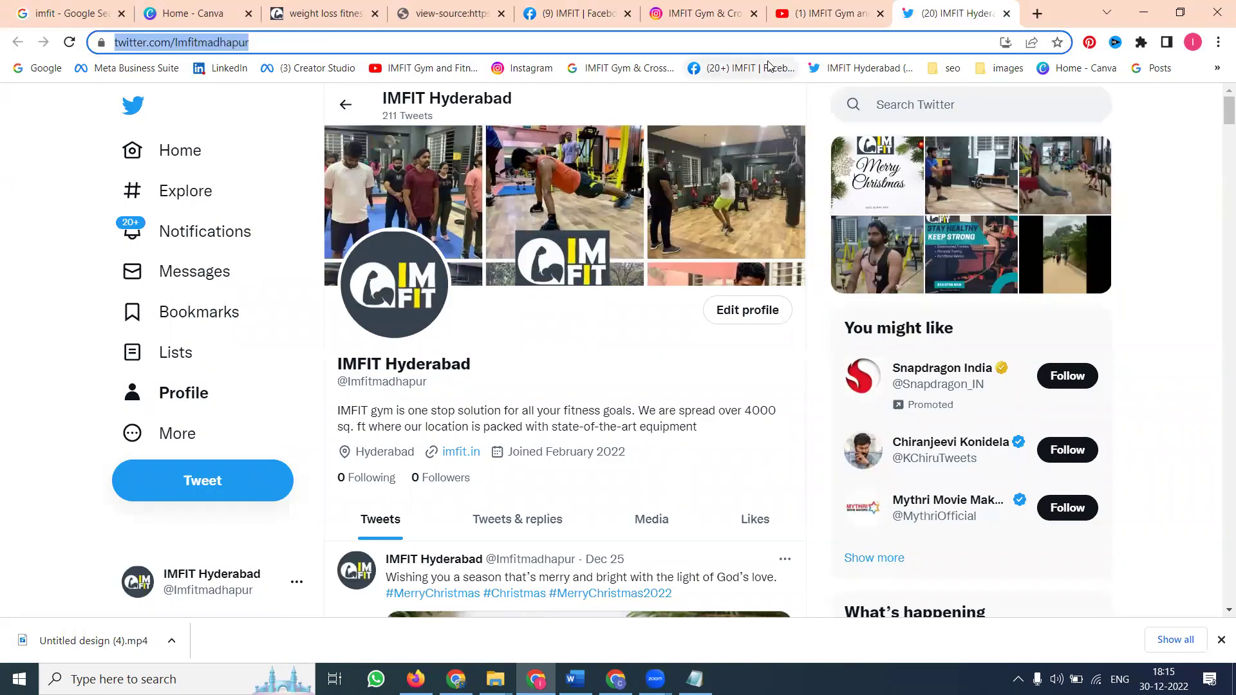
pyautogui.hotkey('alt', 'Tab')
pyautogui.hotkey('alt', 'Tab')
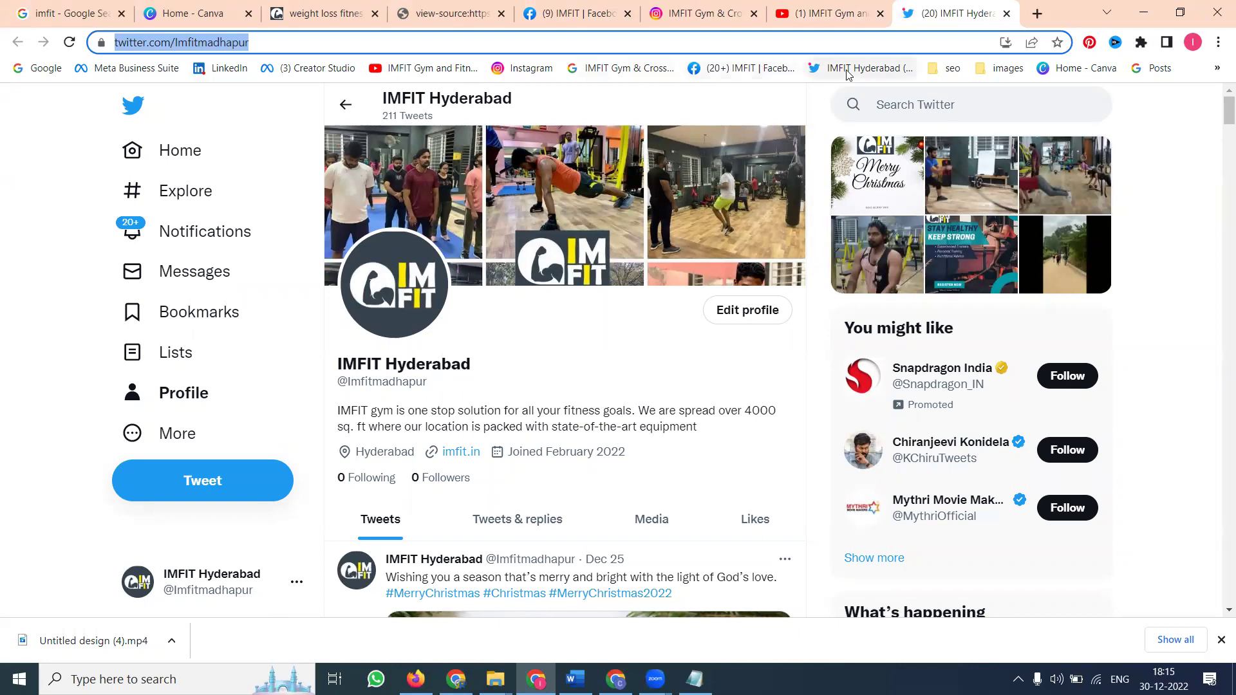
pyautogui.middleClick(240, 72)
pyautogui.click(959, 13)
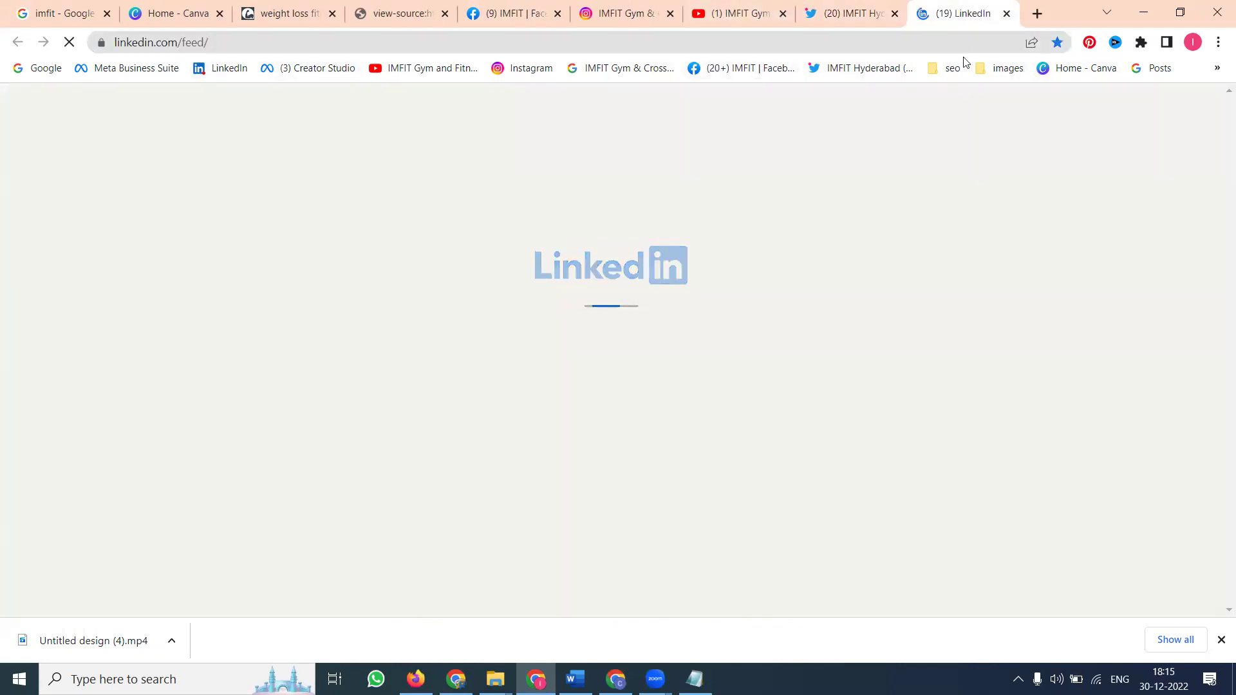
pyautogui.click(289, 13)
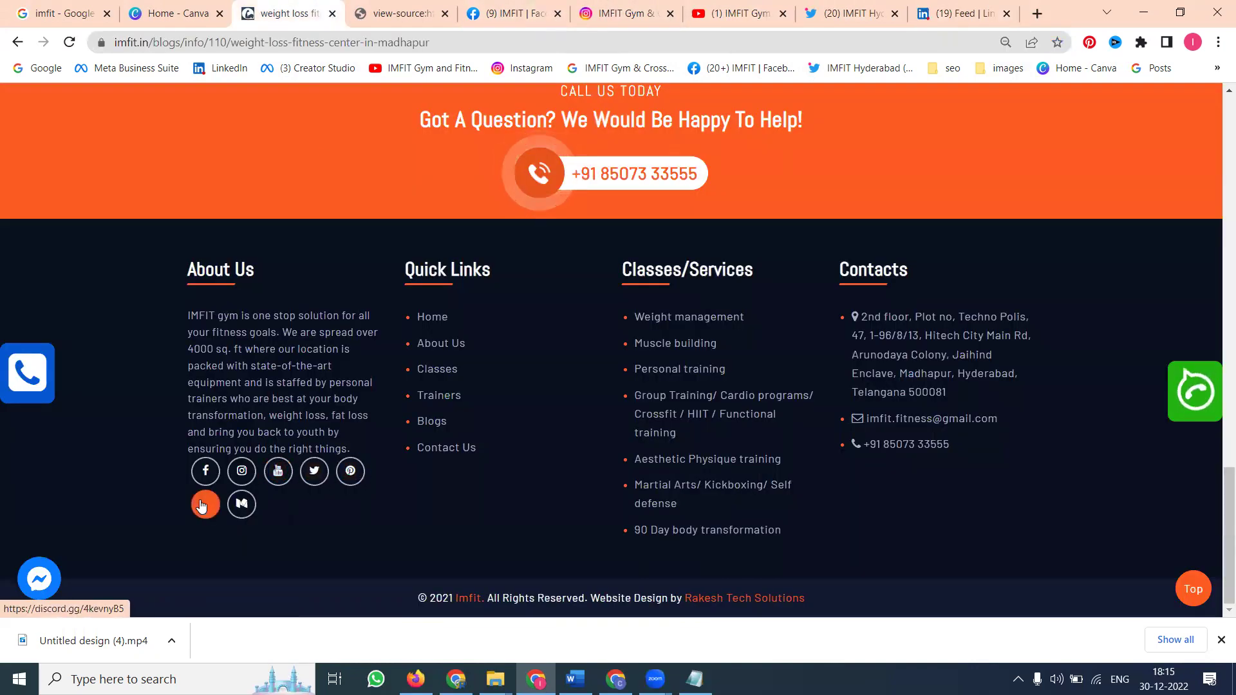
pyautogui.click(927, 13)
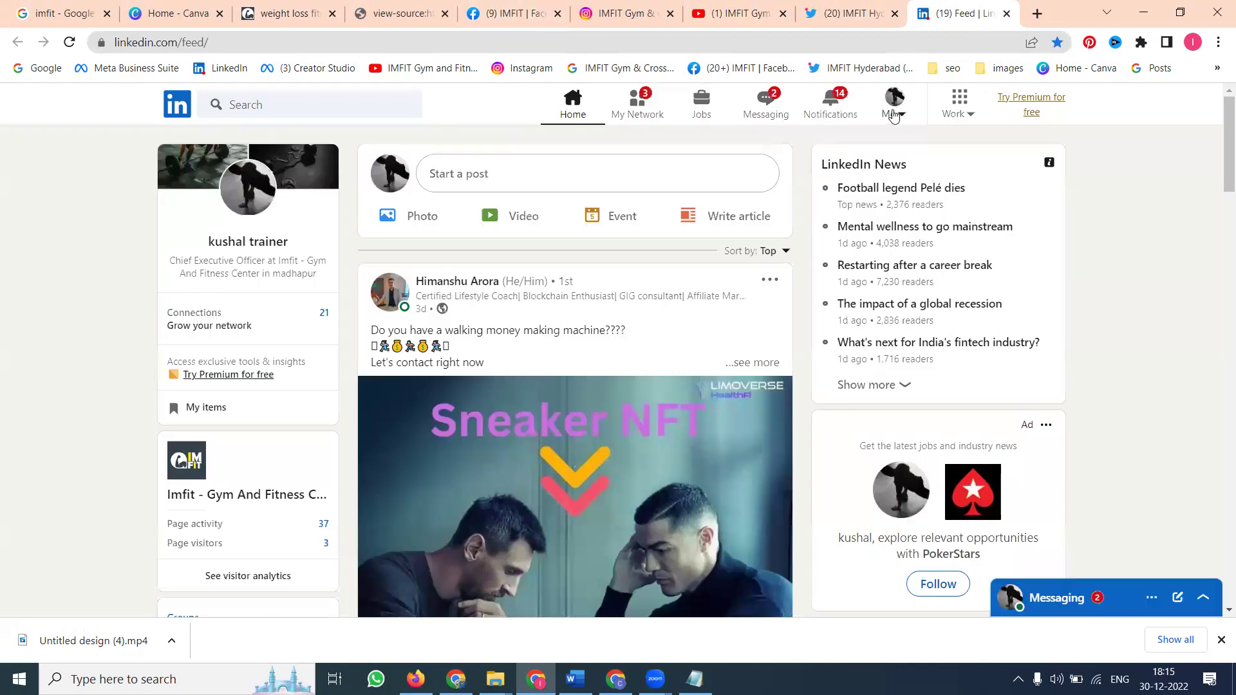
pyautogui.click(893, 117)
pyautogui.click(844, 405)
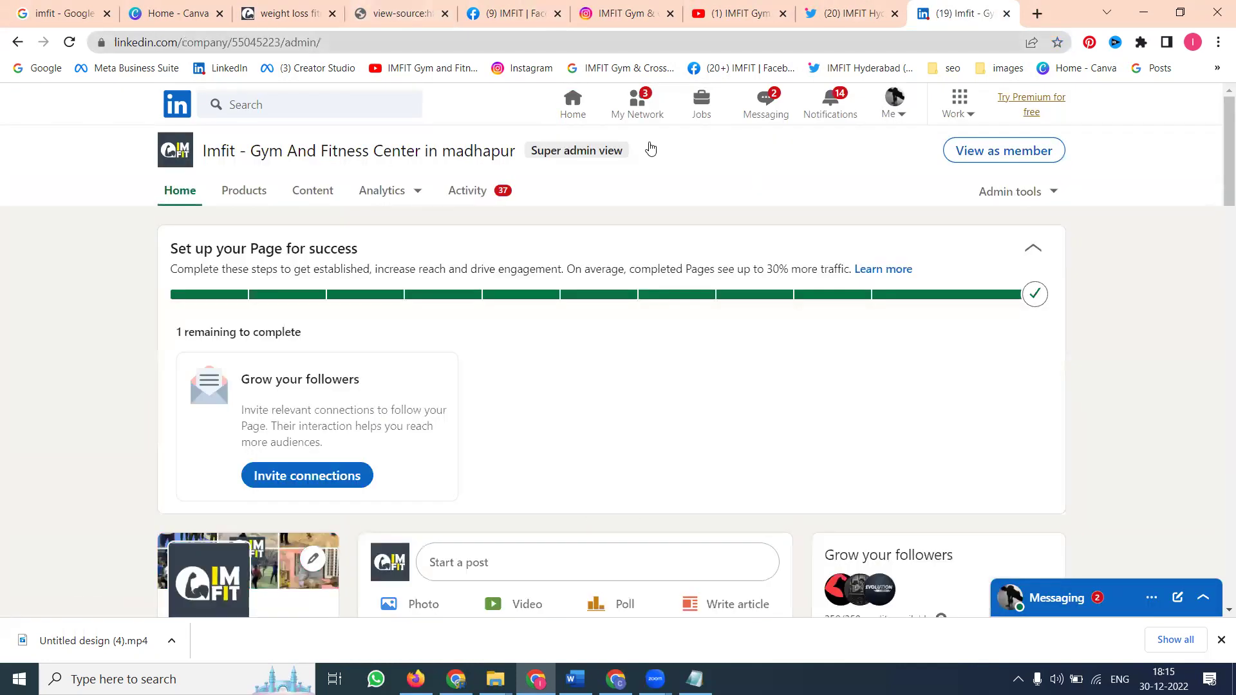
pyautogui.click(991, 152)
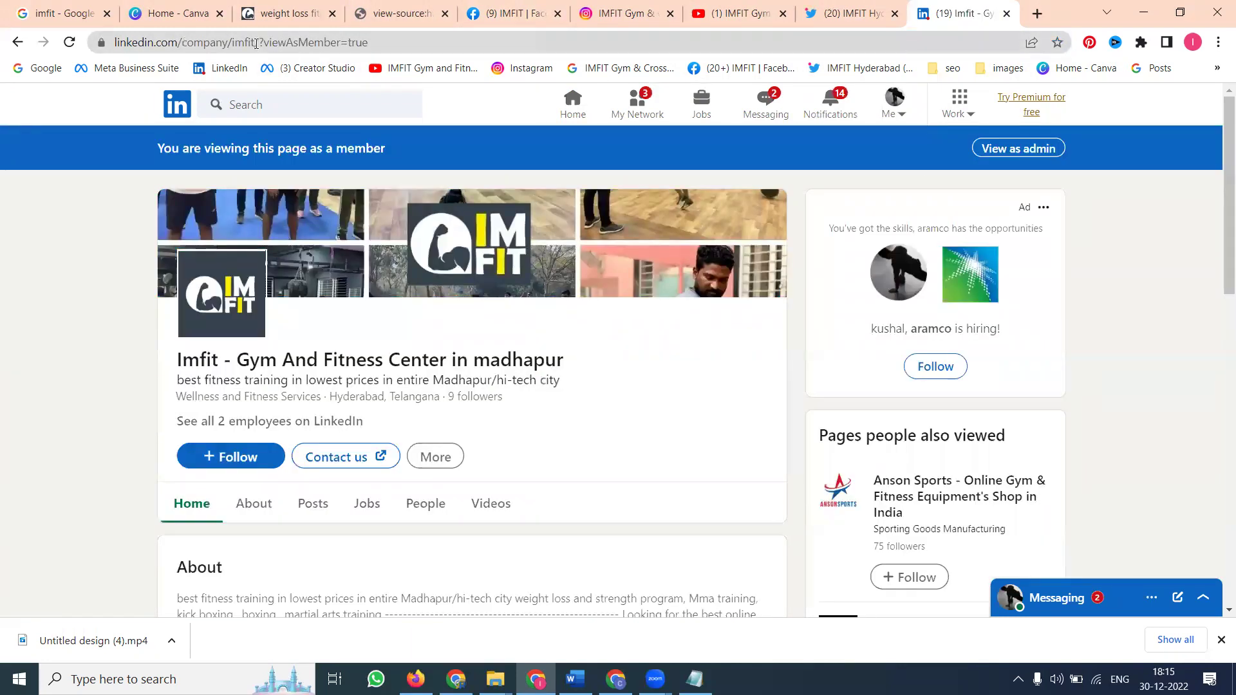
# Copy the LinkedIn page address up to company/imfit and replace the placeholder LinkedIn link in the sameAs list with it.
pyautogui.moveTo(255, 42); pyautogui.dragTo(110, 41)
pyautogui.hotkey('ctrl', 'c')
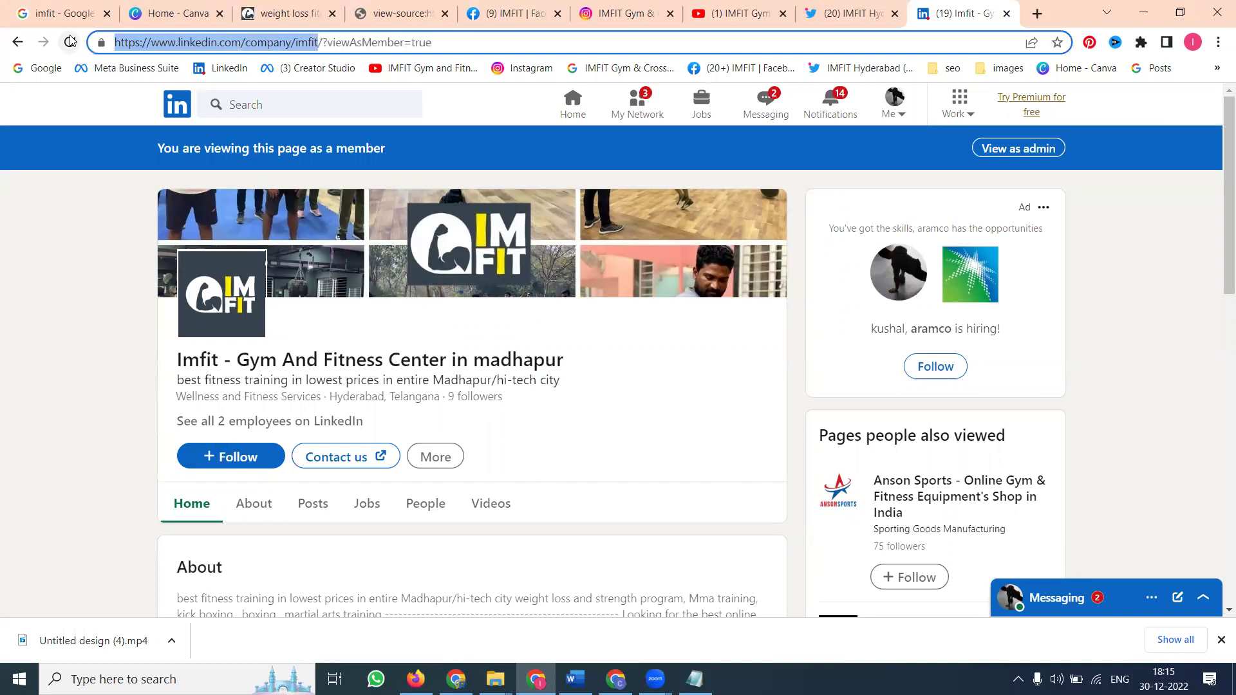
pyautogui.hotkey('alt', 'Tab')
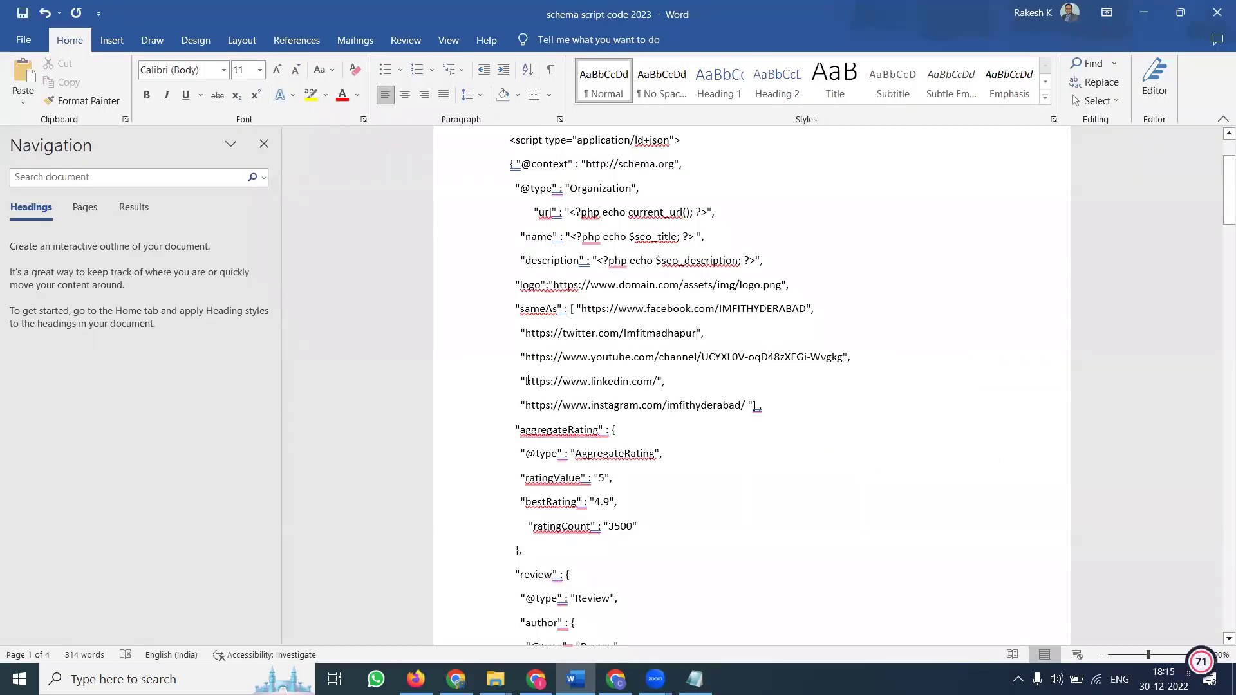
pyautogui.moveTo(525, 381); pyautogui.dragTo(650, 381)
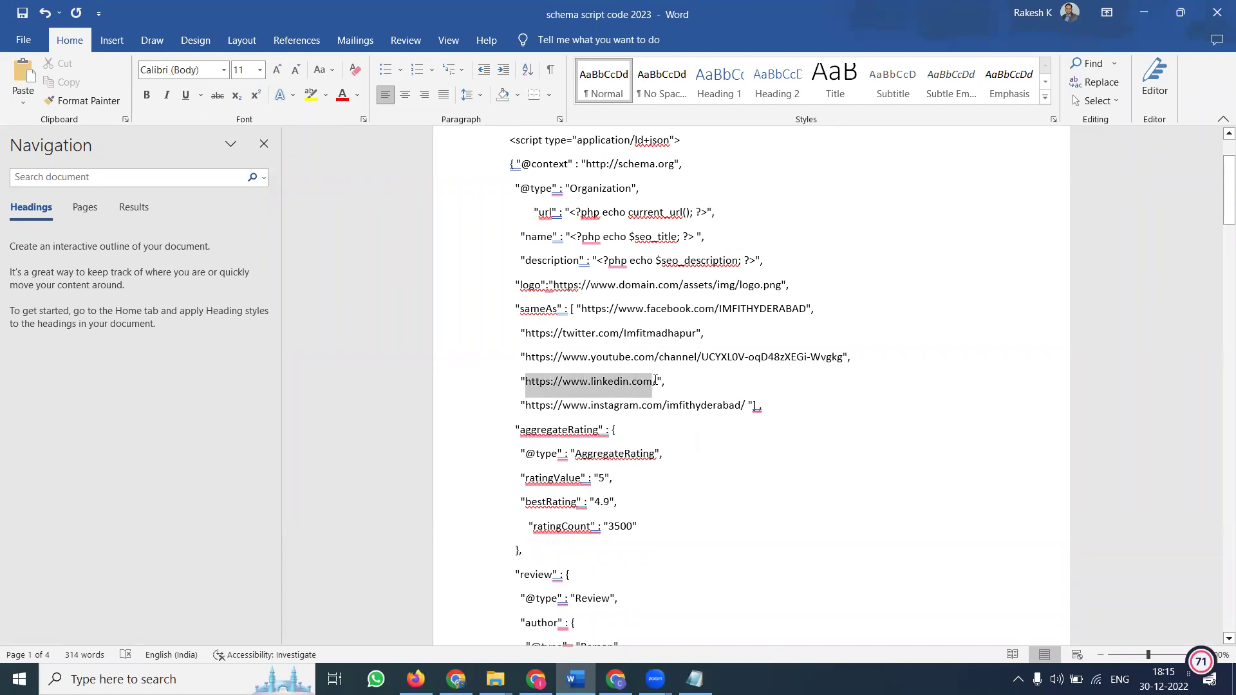
pyautogui.hotkey('ctrl', 'v')
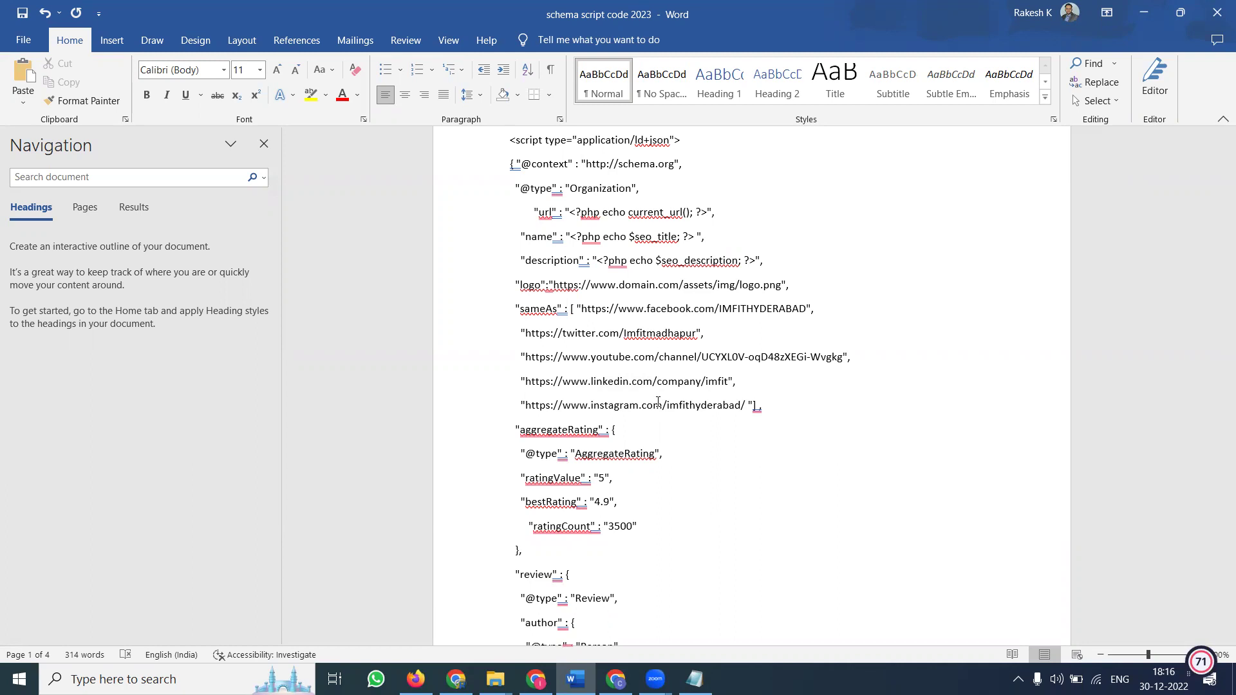
# Search Google for "rich snippets schema tester" and open Google's Rich Results Test in code input mode.
pyautogui.hotkey('alt', 'Tab')
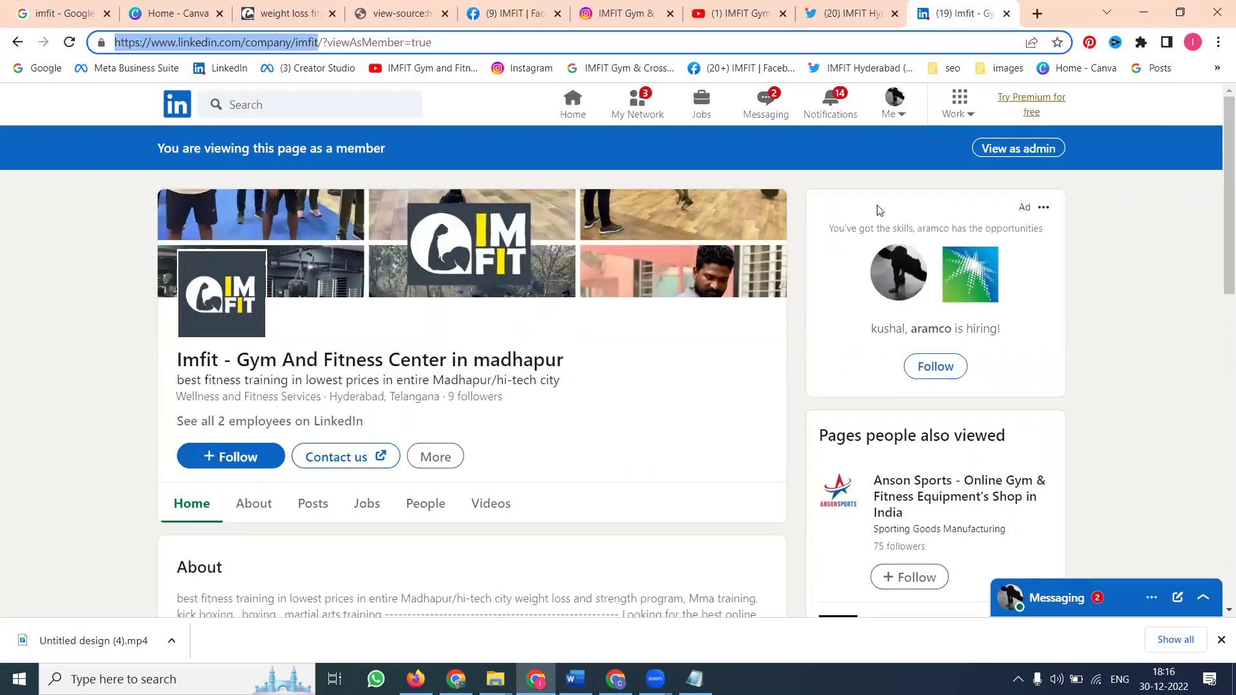
pyautogui.click(1036, 13)
pyautogui.write('rich ')
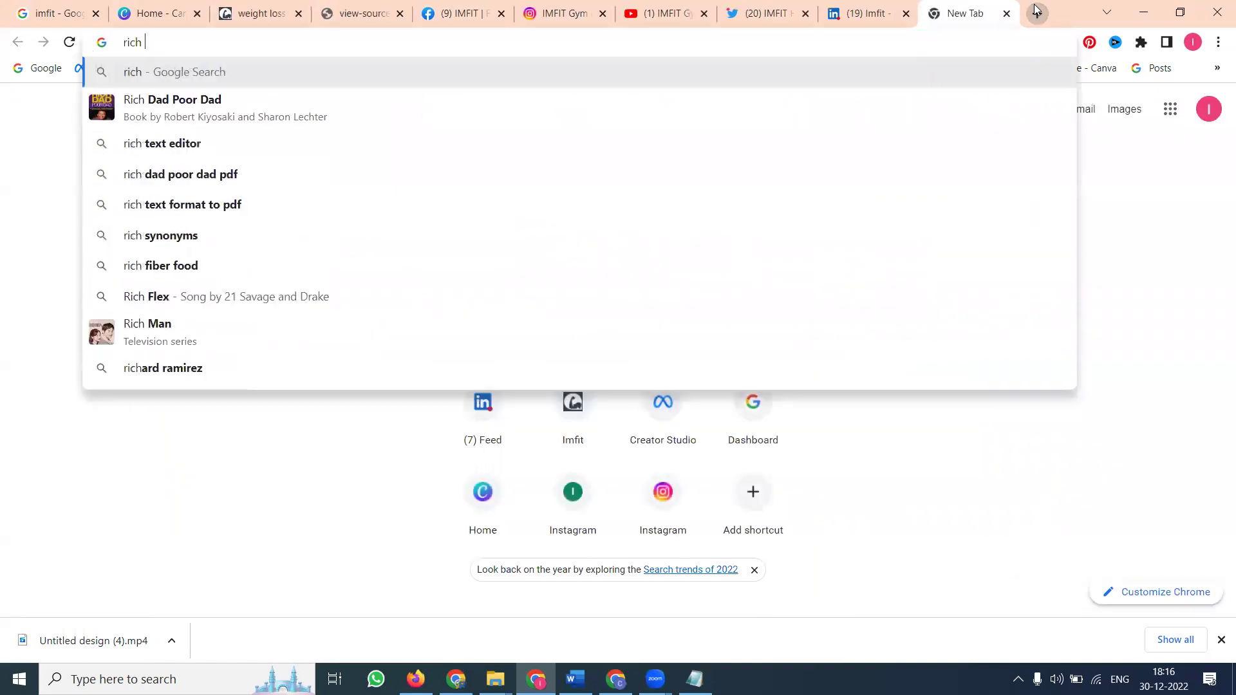
pyautogui.write('snippets s')
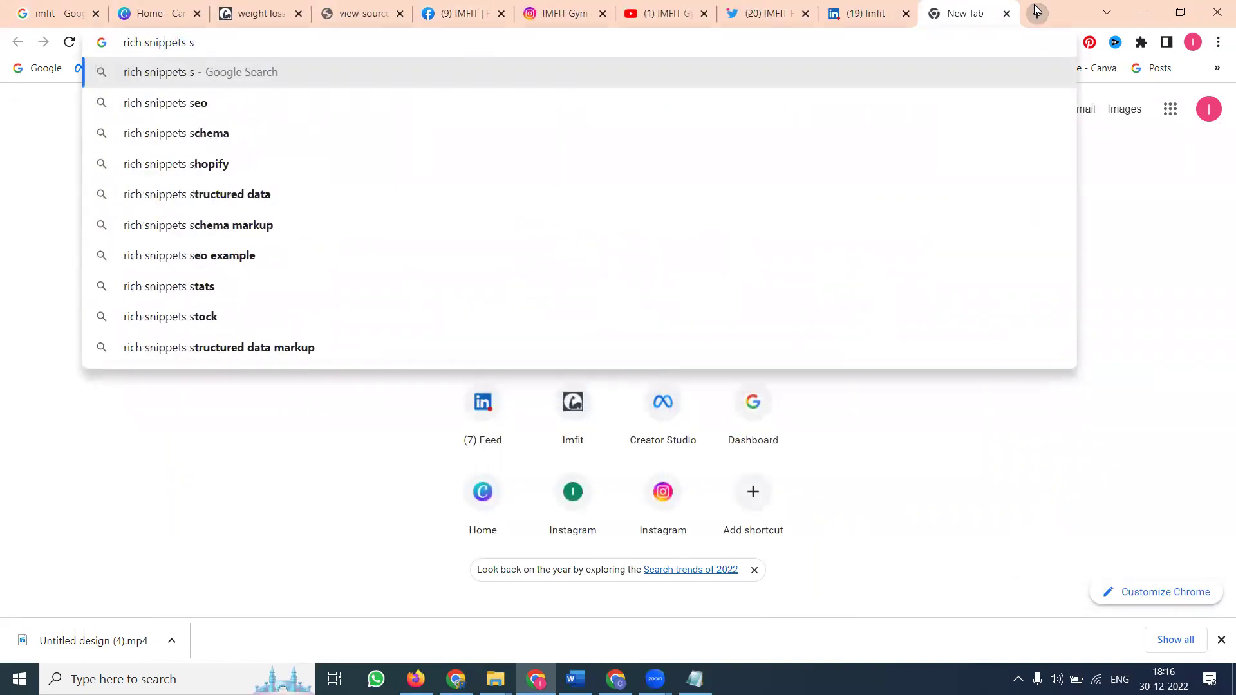
pyautogui.write('chema tester')
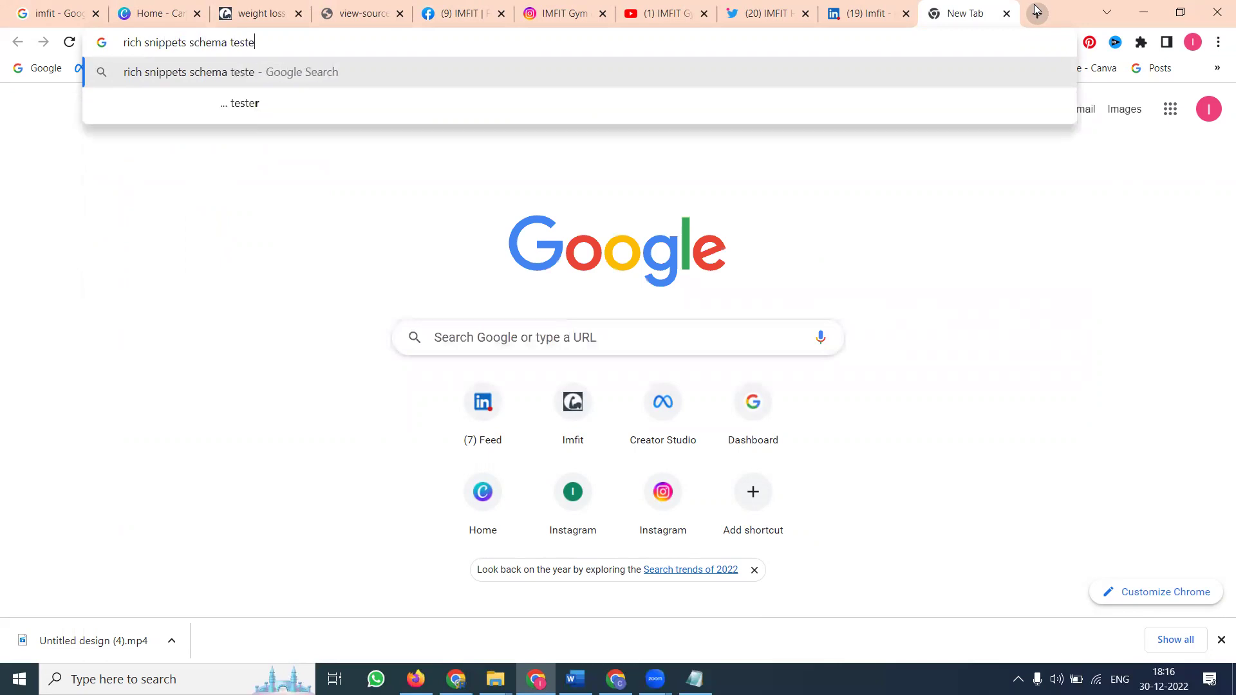
pyautogui.press('Return')
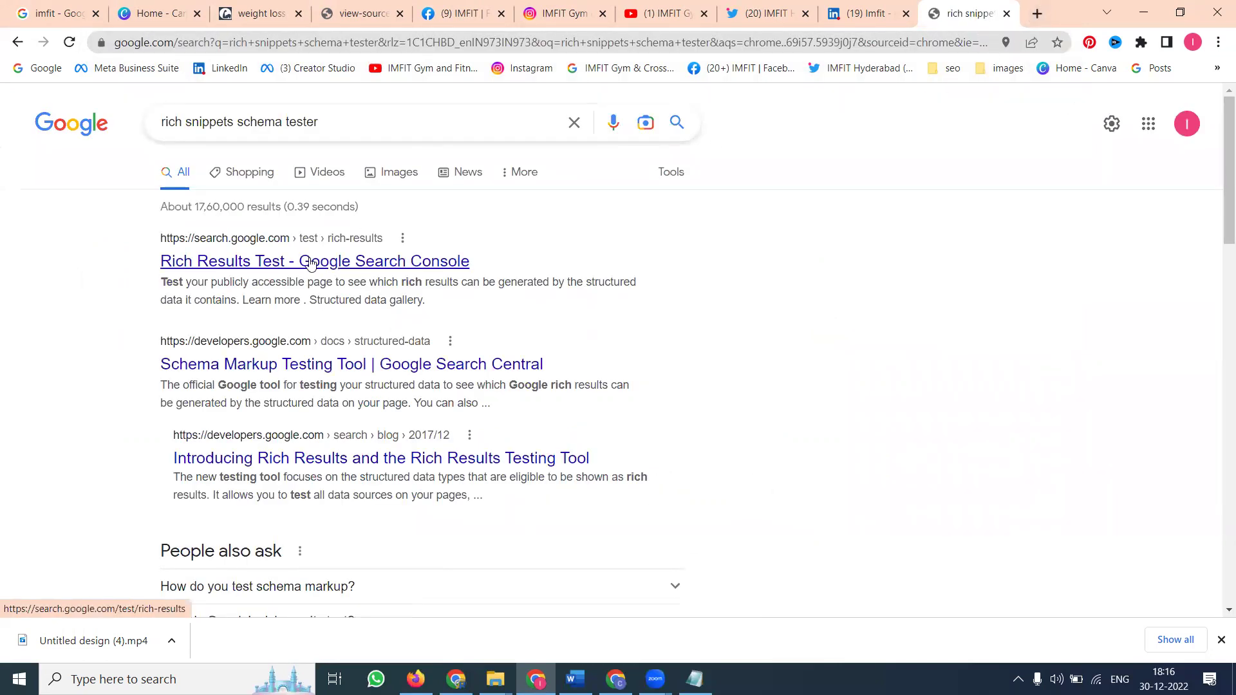
pyautogui.click(308, 262)
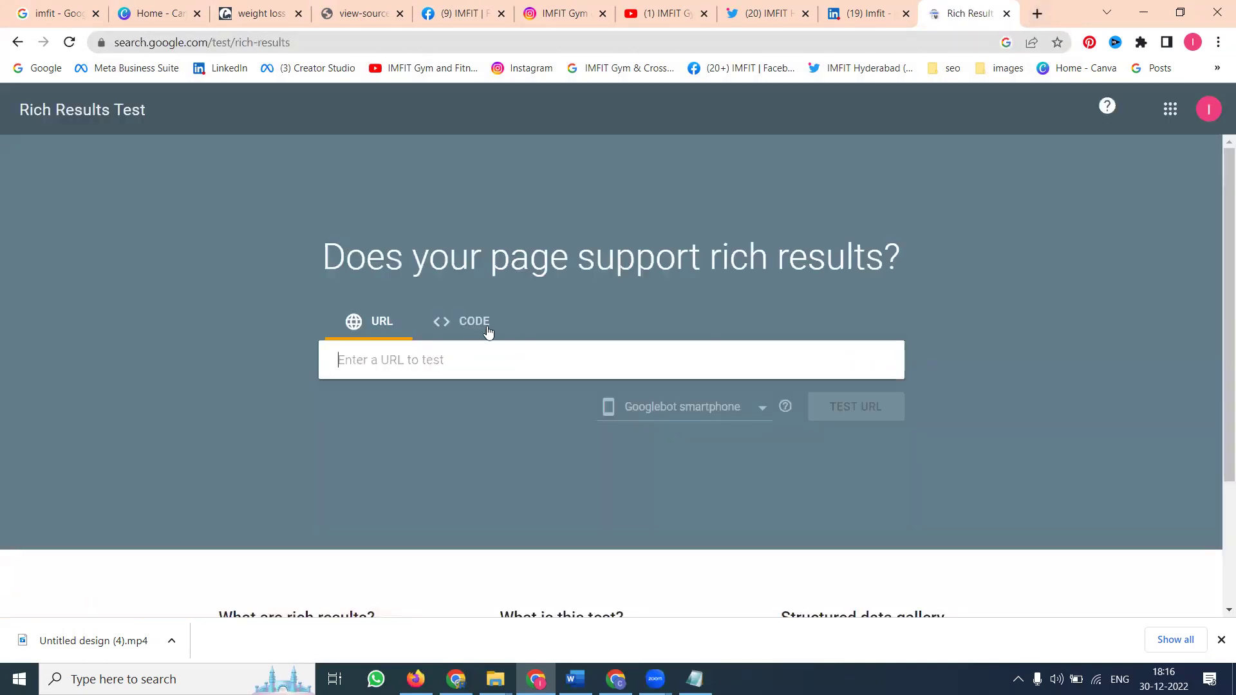
pyautogui.click(489, 330)
# Switch to the Word document and copy the whole organization schema script, from its opening to its closing script tag.
pyautogui.hotkey('alt', 'Tab')
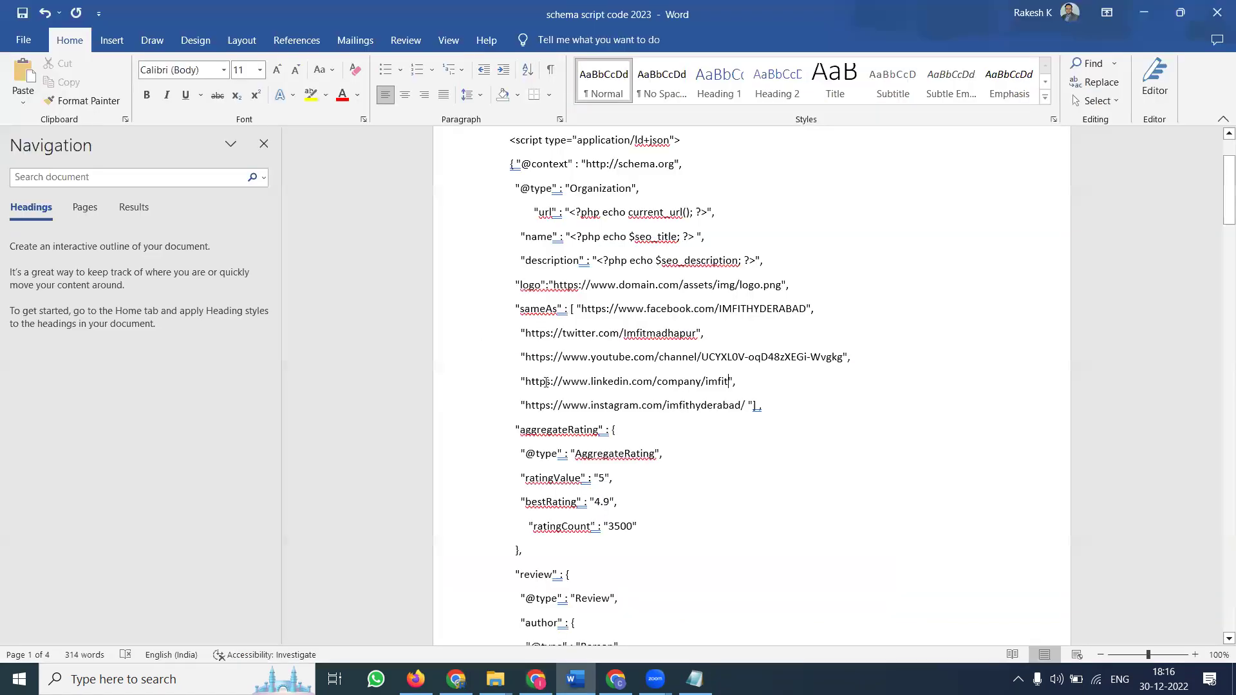
pyautogui.scroll(-3, 553, 399)
pyautogui.scroll(-5, 553, 399)
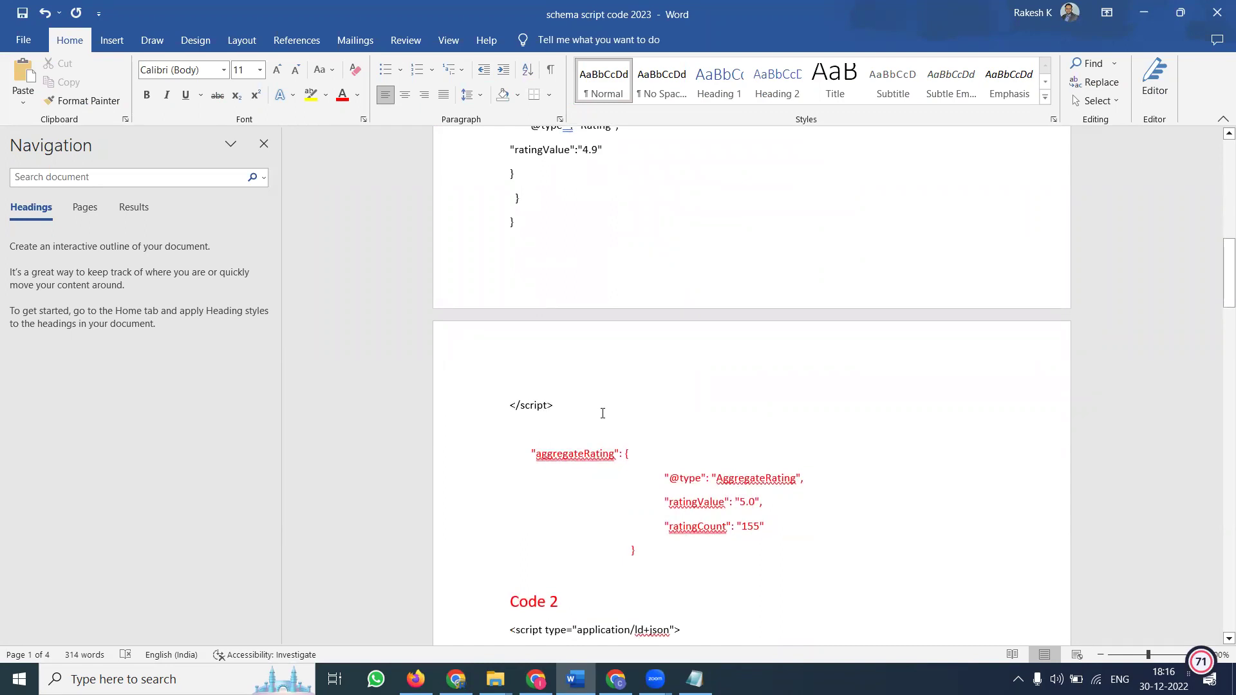
pyautogui.moveTo(583, 407); pyautogui.dragTo(505, 265)
# Paste the schema script into the Rich Results Test code field and run the code test.
pyautogui.hotkey('alt', 'Tab')
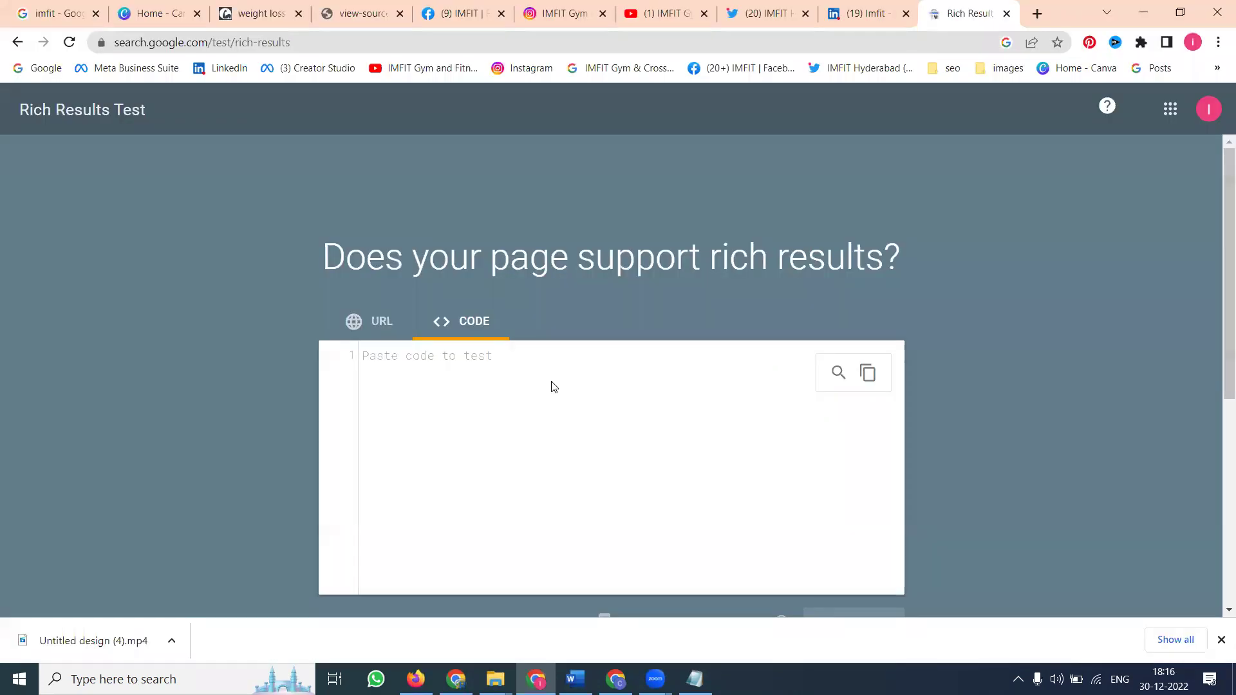
pyautogui.hotkey('ctrl', 'v')
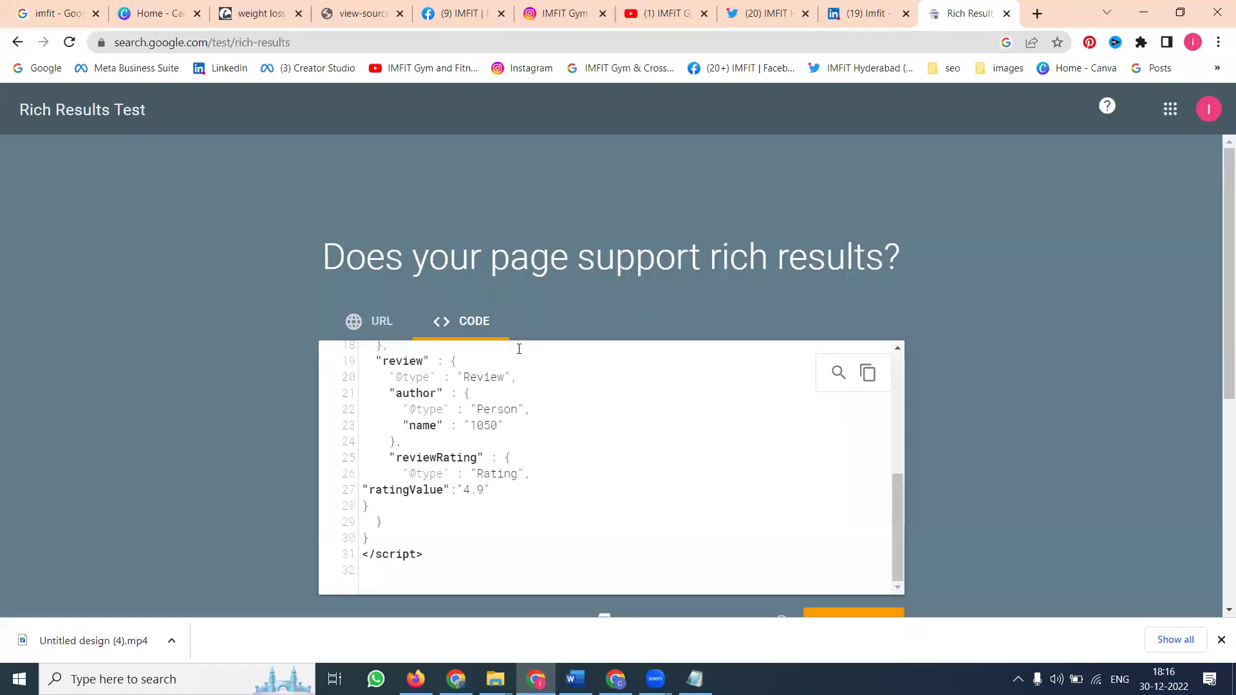
pyautogui.scroll(-3, 386, 386)
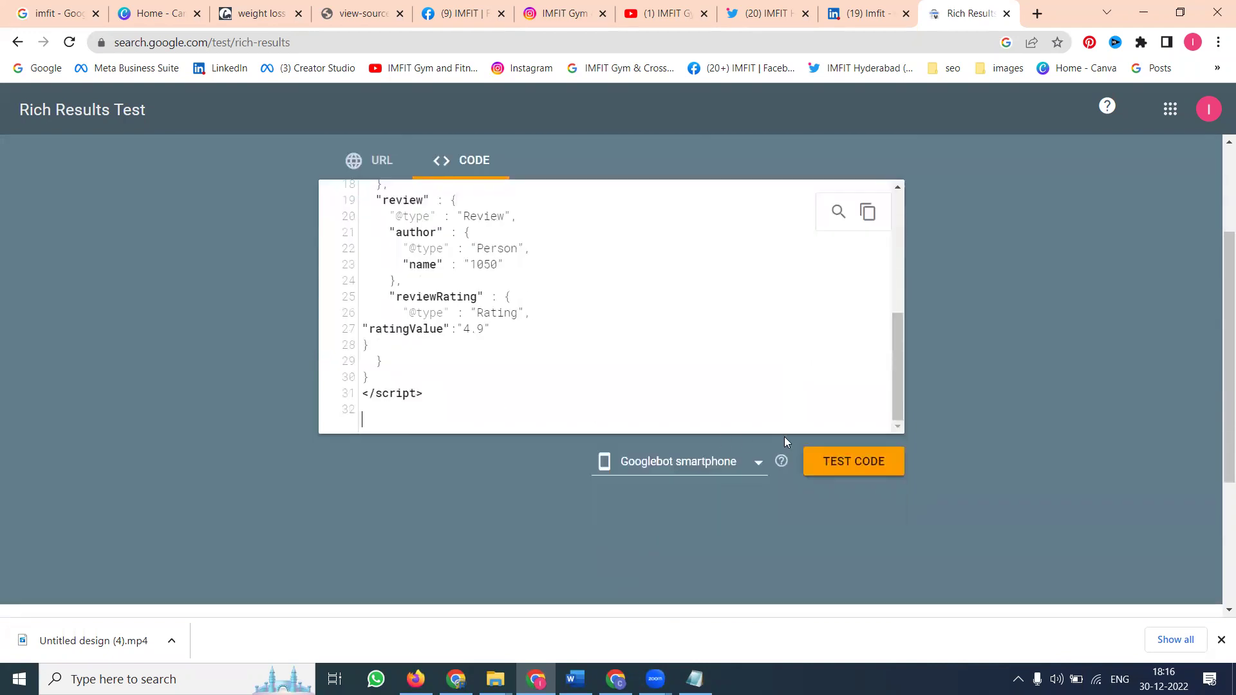
pyautogui.click(846, 466)
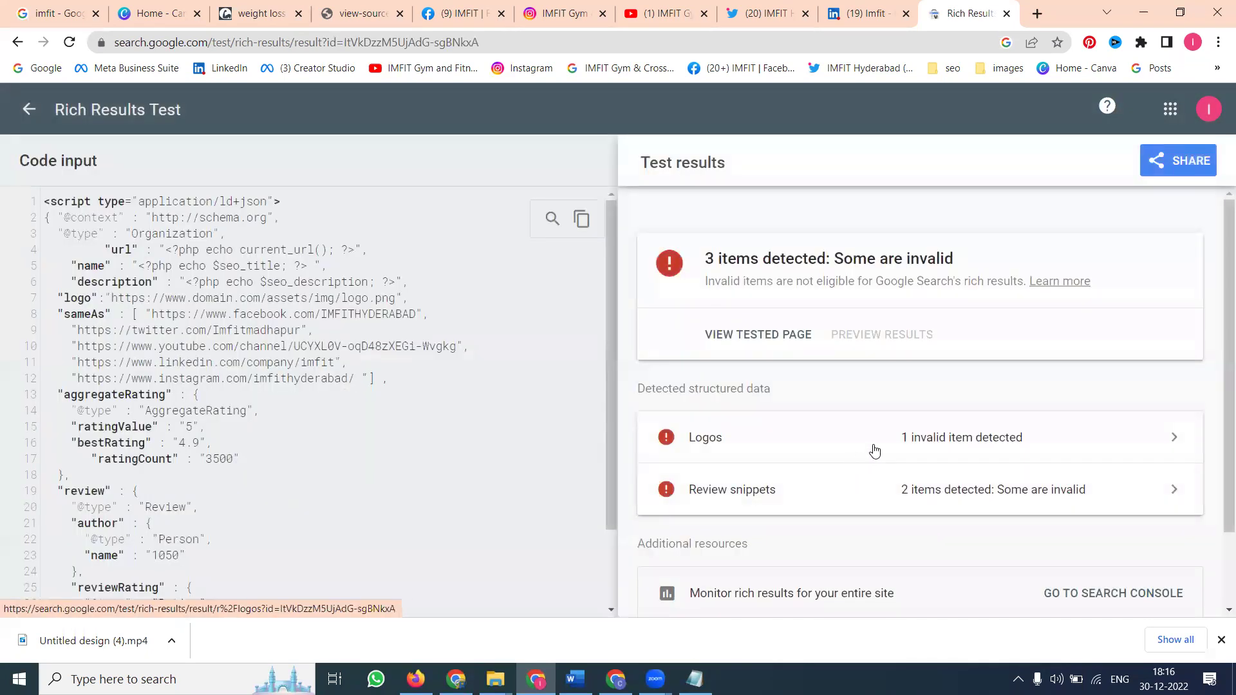
# Open the Review snippets test result and examine the details of the detected item with a critical issue.
pyautogui.click(886, 499)
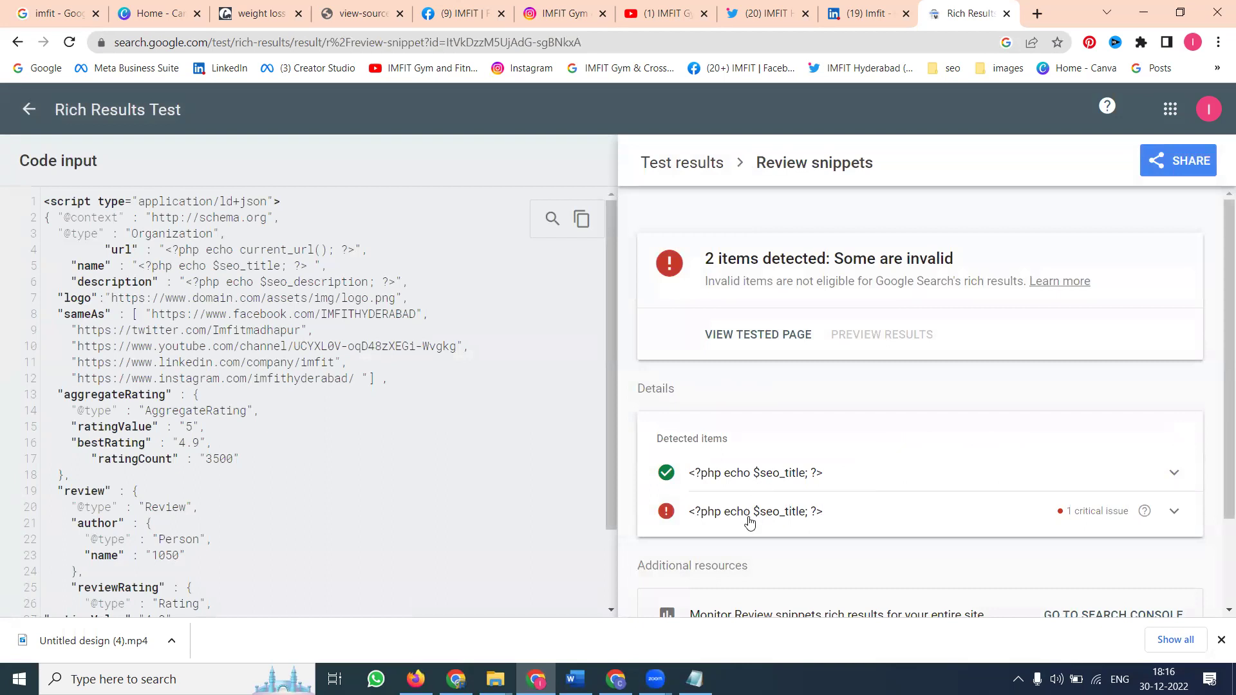
pyautogui.scroll(-2, 777, 348)
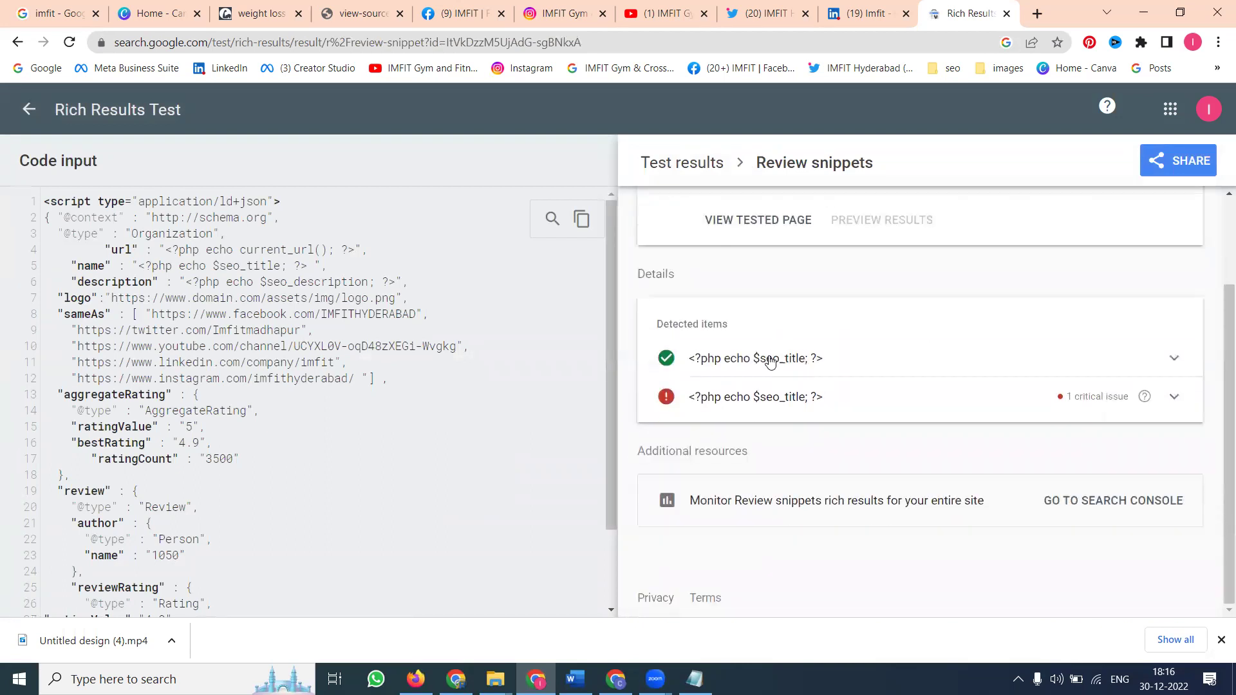
pyautogui.click(1074, 404)
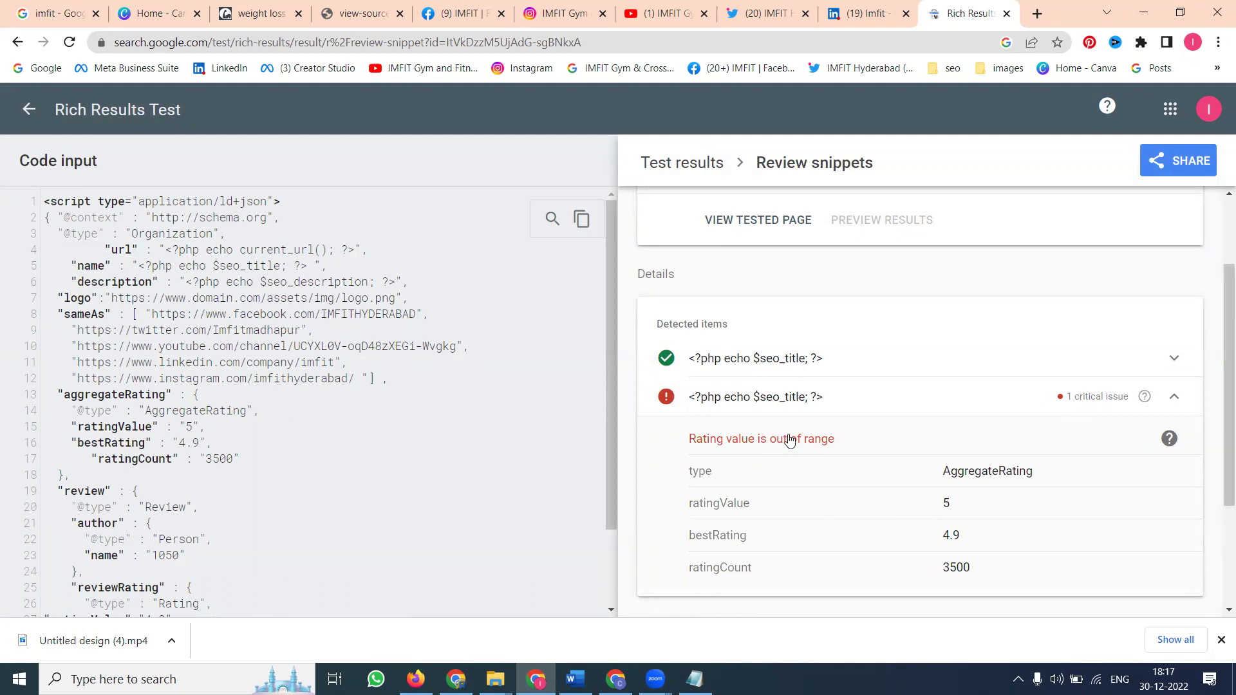
pyautogui.scroll(-4, 789, 440)
pyautogui.scroll(5, 787, 439)
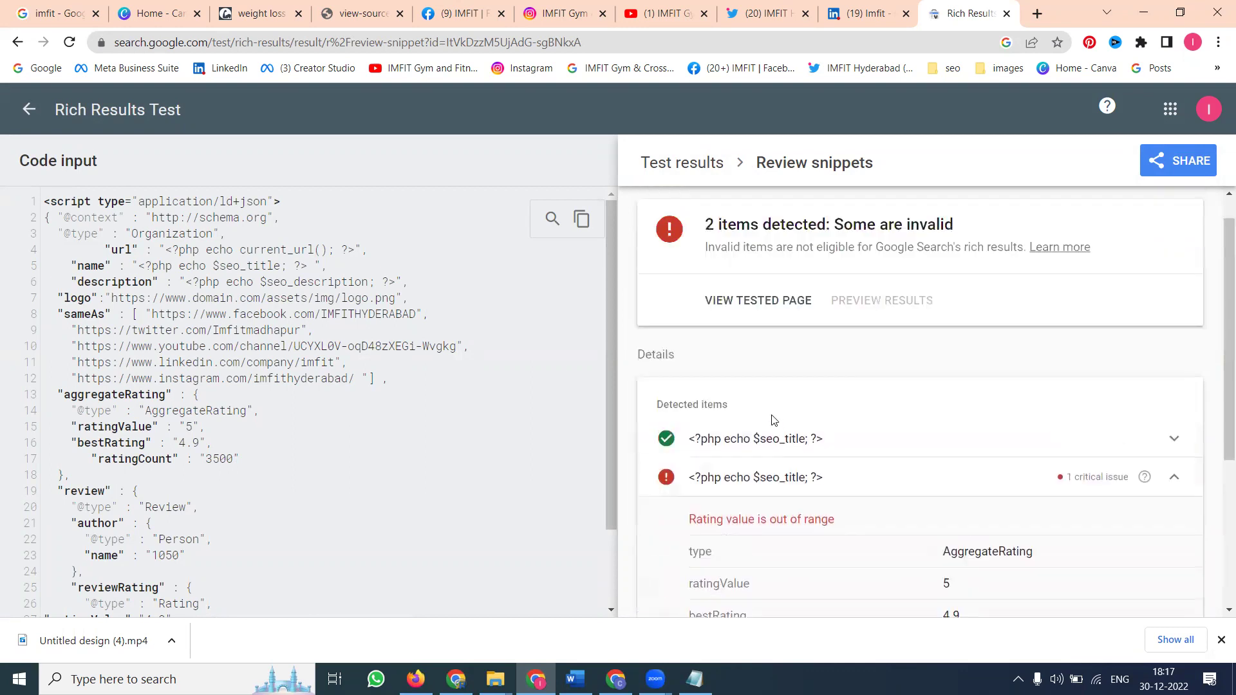
# Return to the overall test results, open the Logos result and examine the details of its detected item.
pyautogui.click(707, 169)
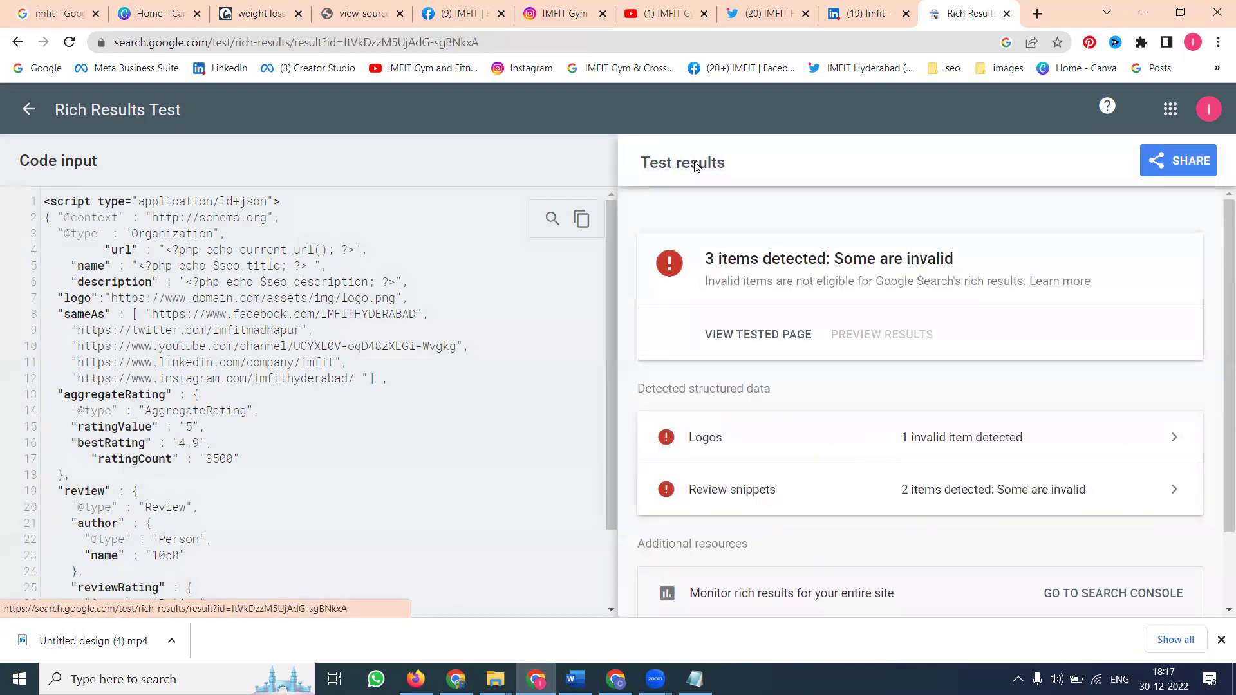
pyautogui.click(753, 430)
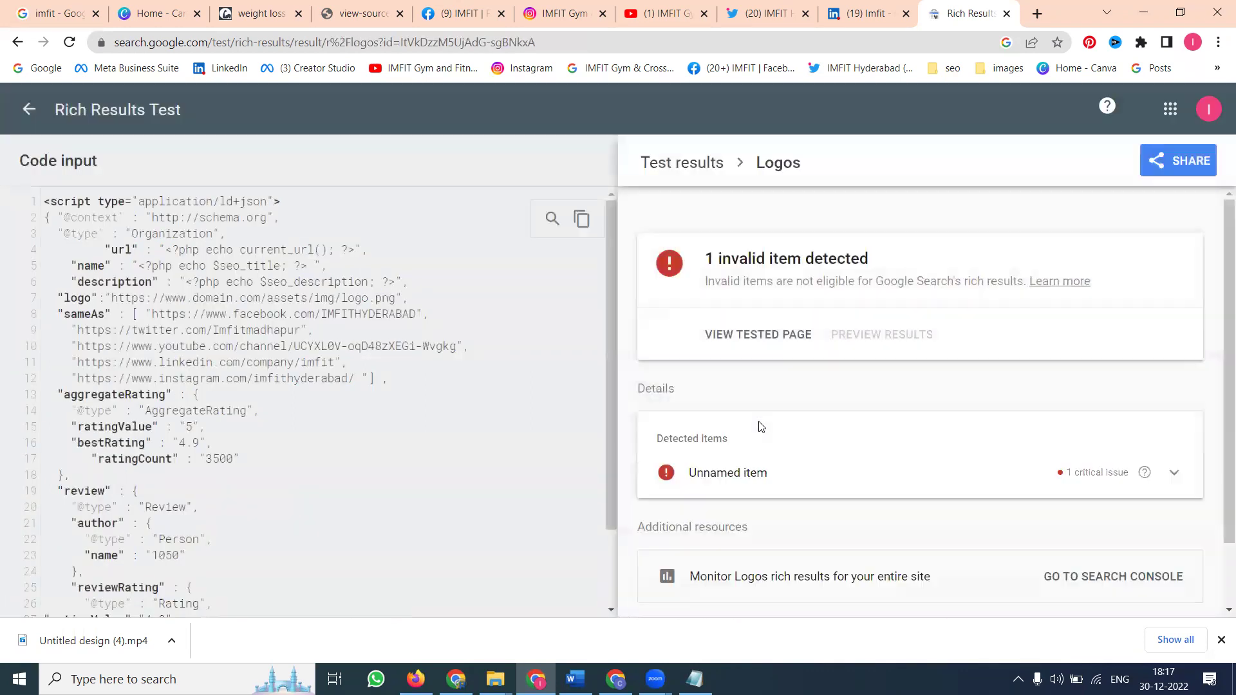
pyautogui.scroll(-3, 759, 422)
pyautogui.click(759, 401)
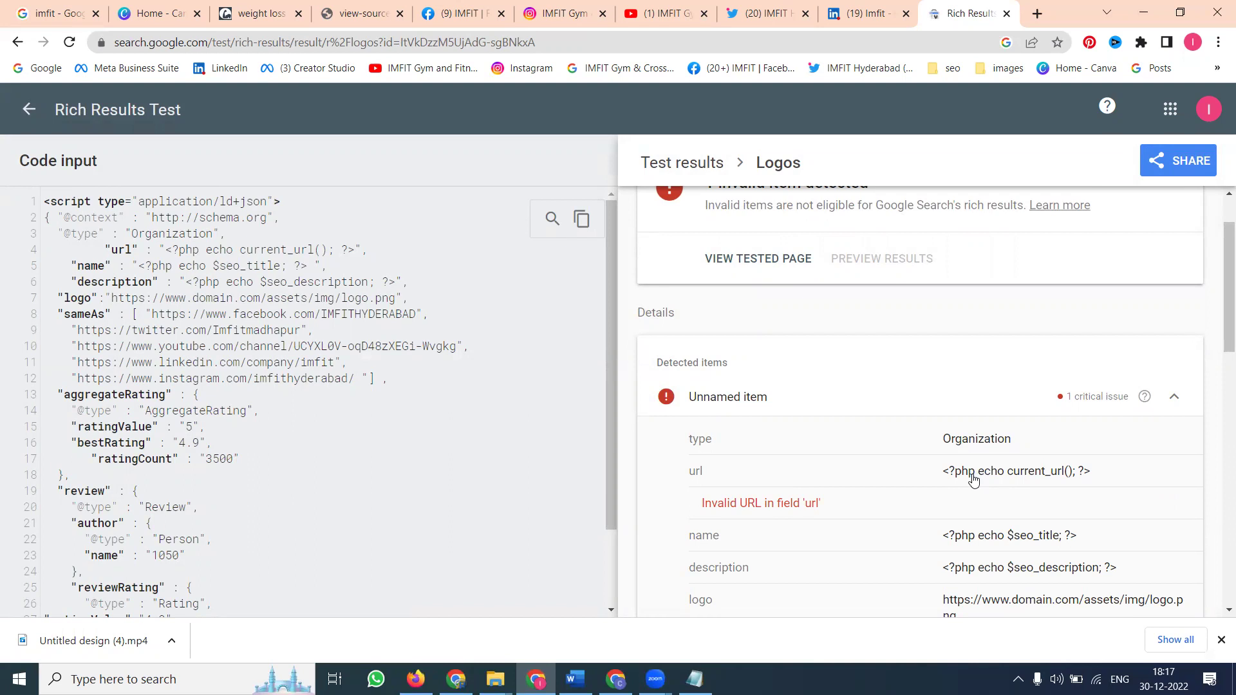
# Switch to head.php in the cPanel editor, paste the schema script below the Google Analytics script's closing tag, and save the changes.
pyautogui.hotkey('alt', 'Tab')
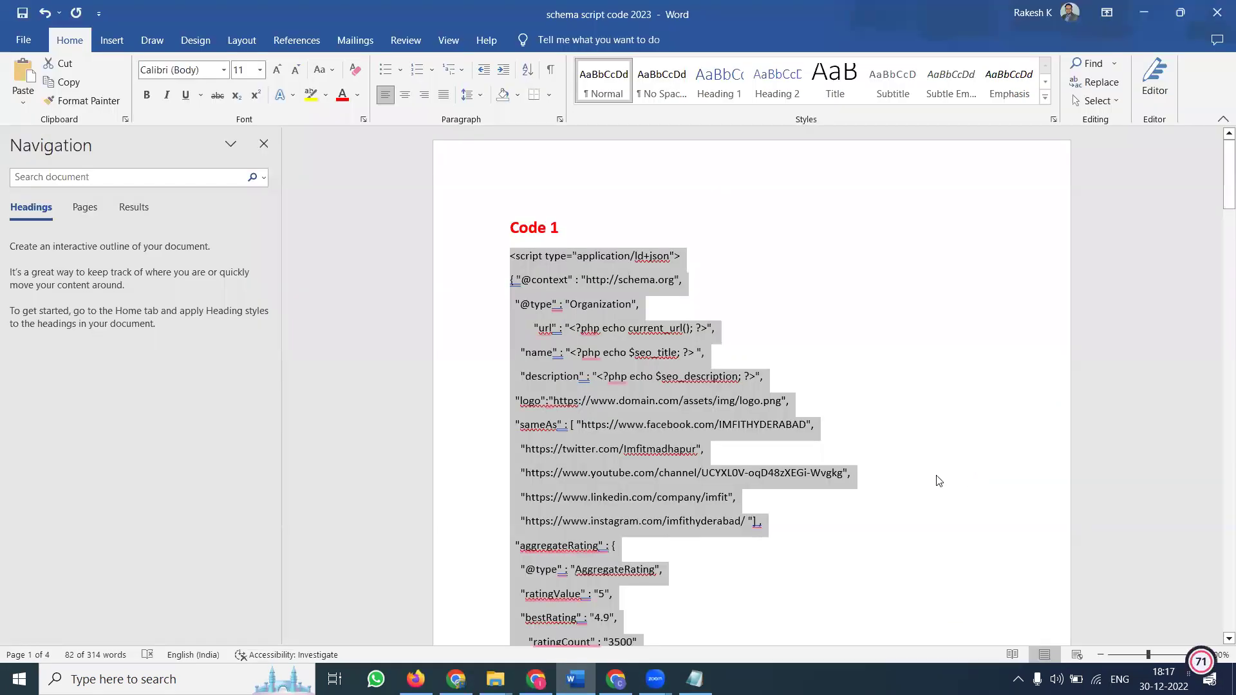
pyautogui.hotkey('alt', 'Tab')
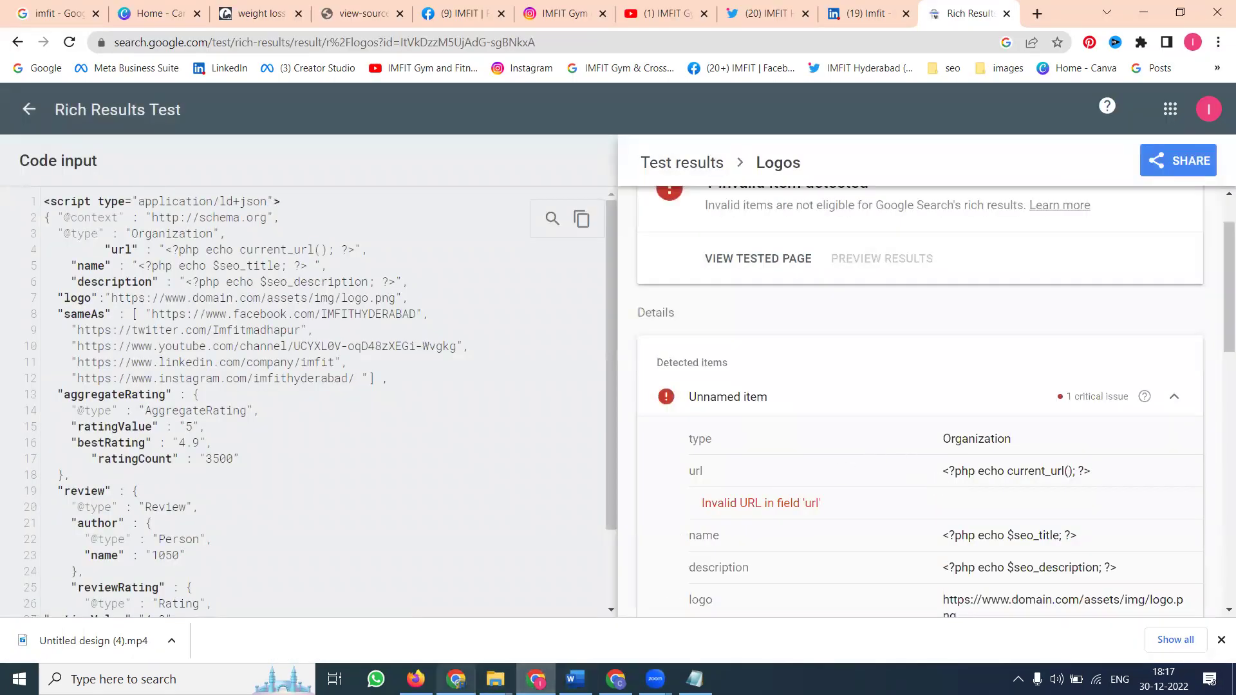
pyautogui.hotkey('alt', 'Tab')
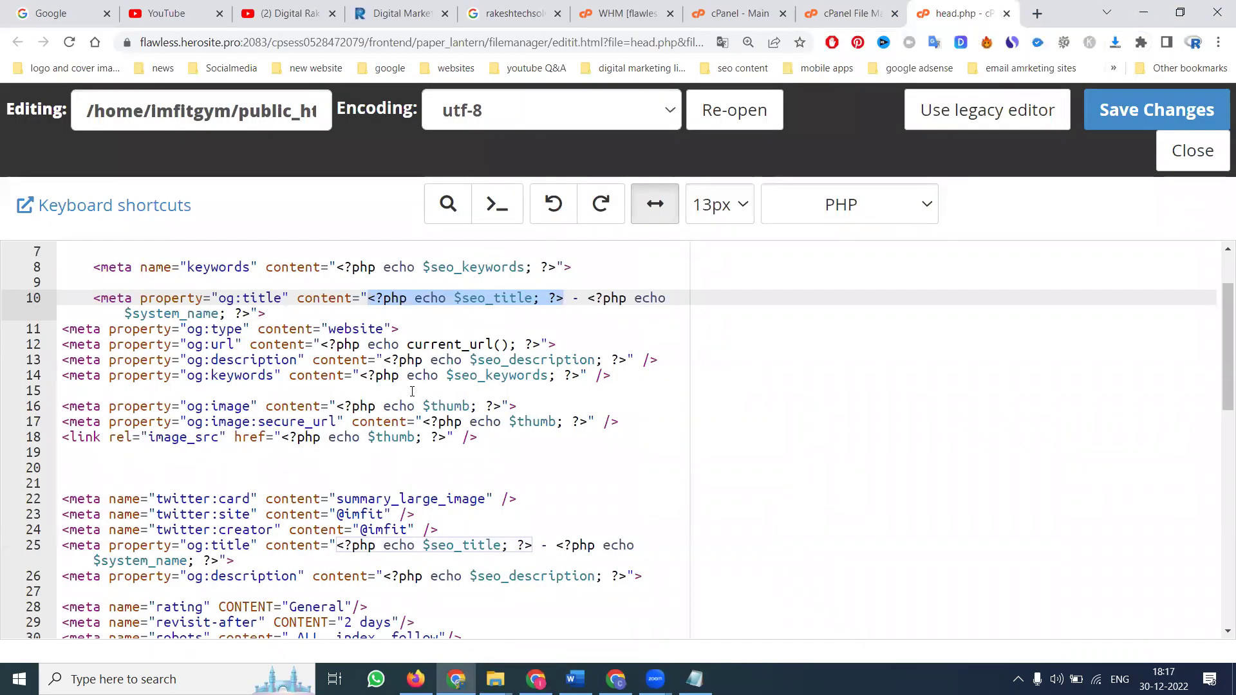
pyautogui.scroll(-3, 409, 395)
pyautogui.scroll(-8, 409, 395)
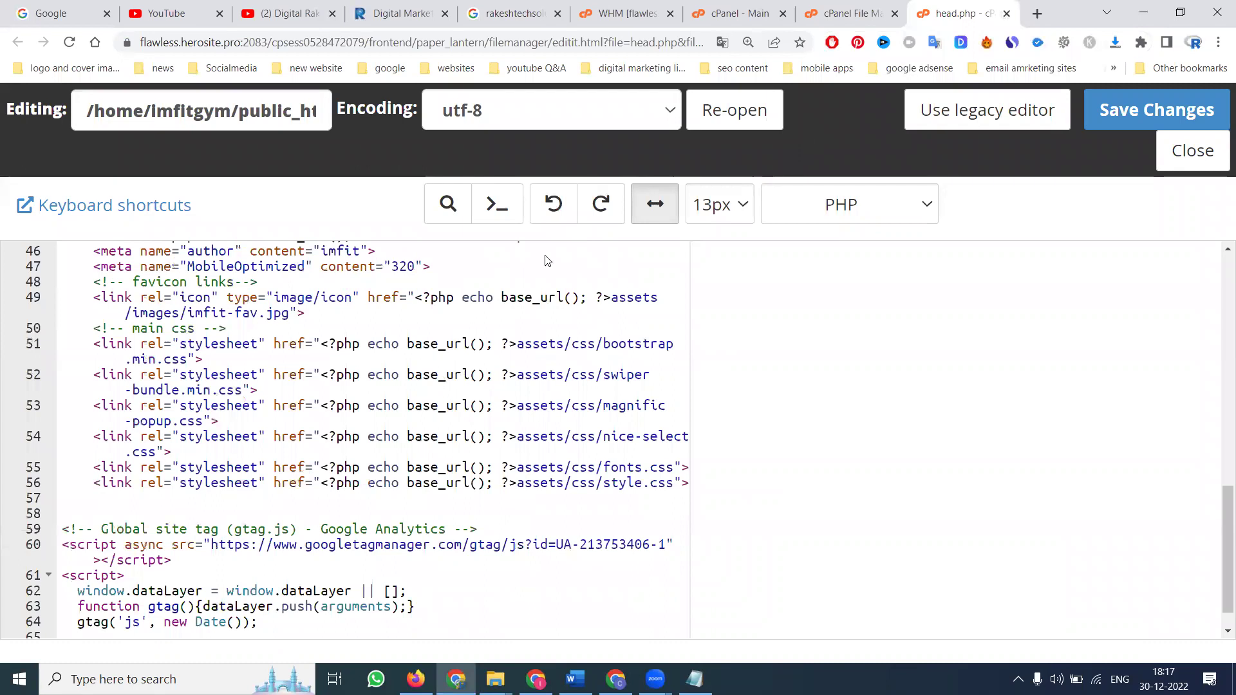
pyautogui.scroll(-1, 257, 397)
pyautogui.click(149, 629)
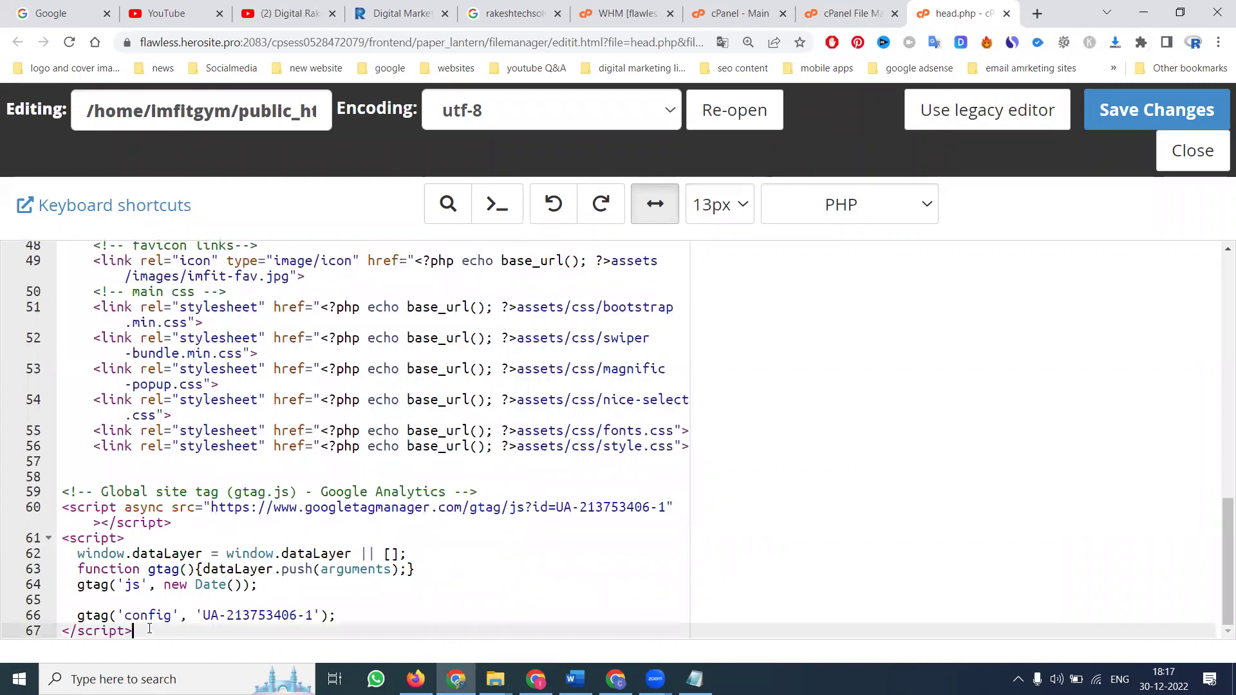
pyautogui.press('Return')
pyautogui.press('Return')
pyautogui.press('Return')
pyautogui.hotkey('ctrl', 'v')
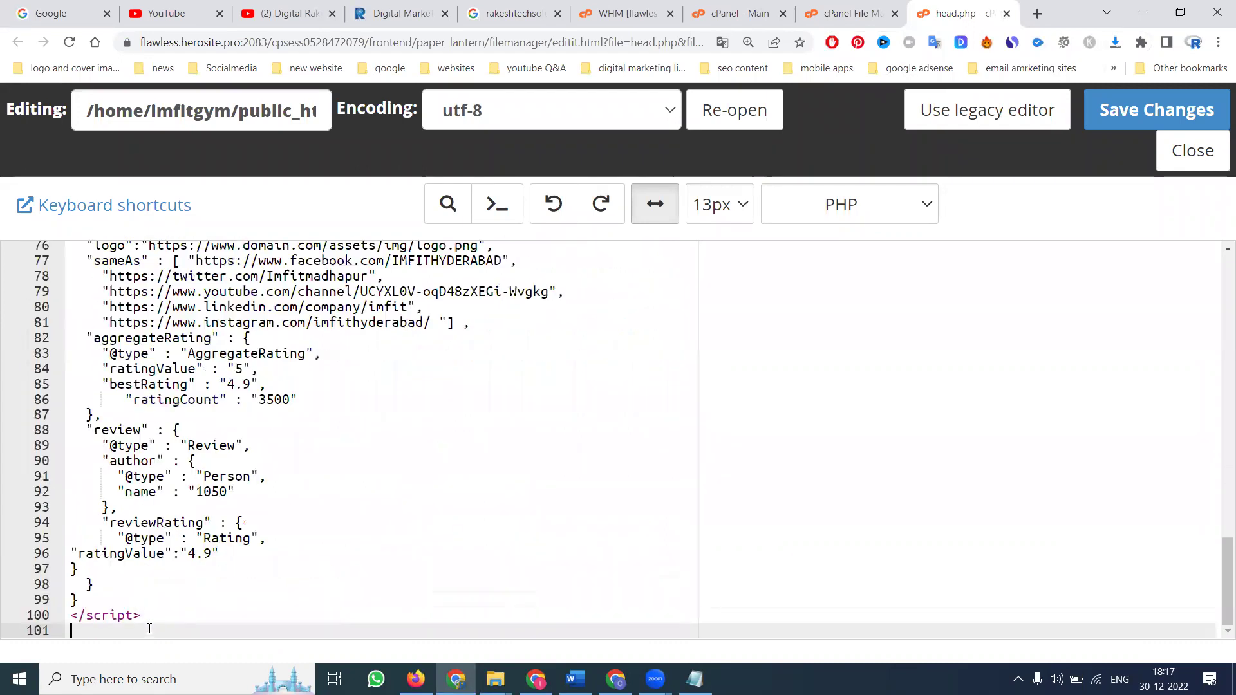
pyautogui.click(1107, 128)
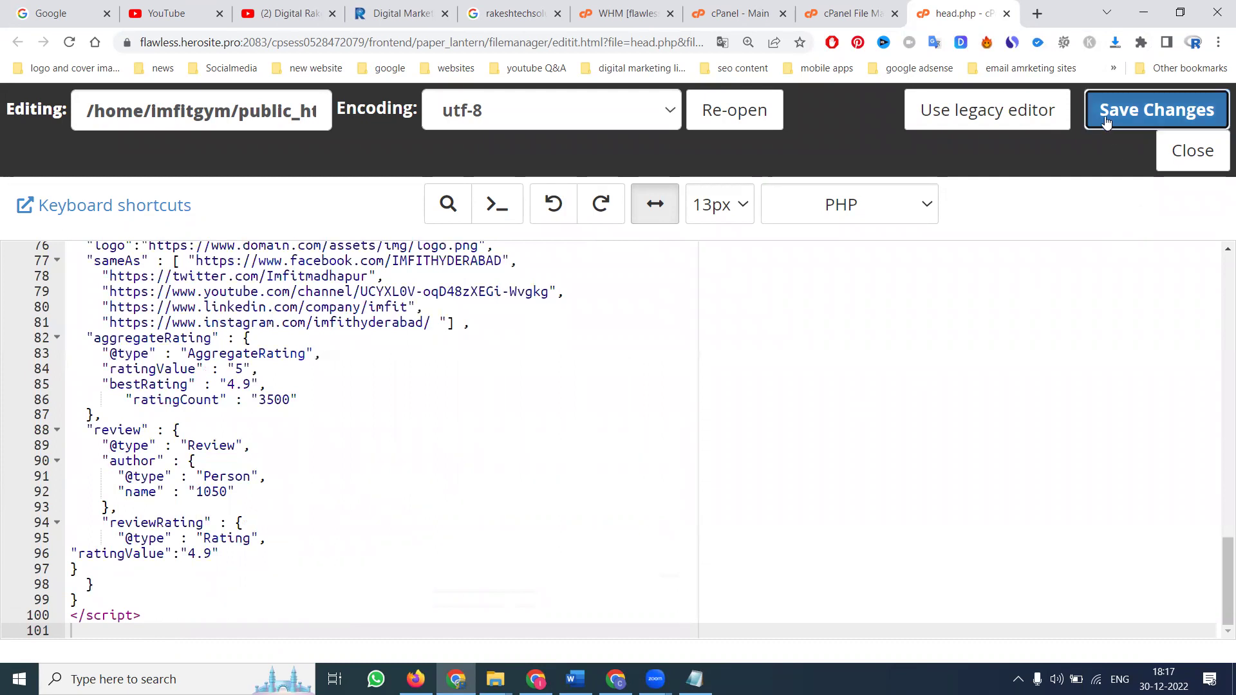
# View the source of the imfit.in weight loss blog page and search it for "schema" to check the script's url value.
pyautogui.hotkey('alt', 'Tab')
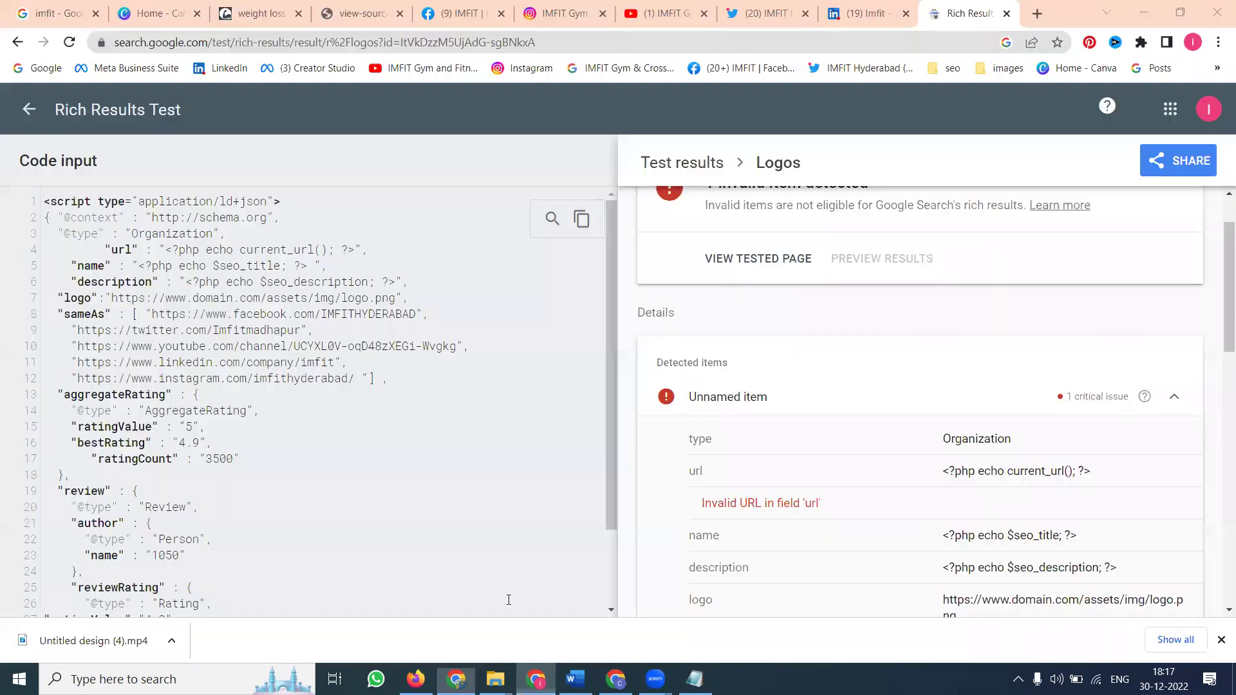
pyautogui.click(244, 10)
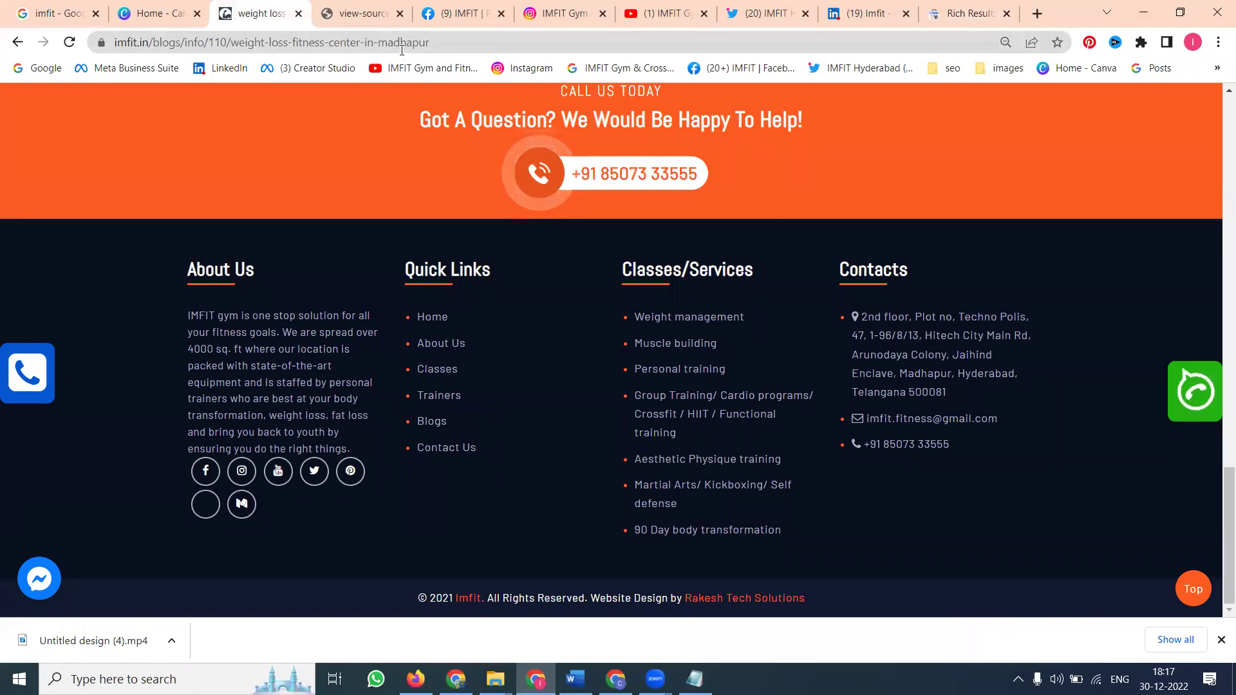
pyautogui.hotkey('ctrl', 'u')
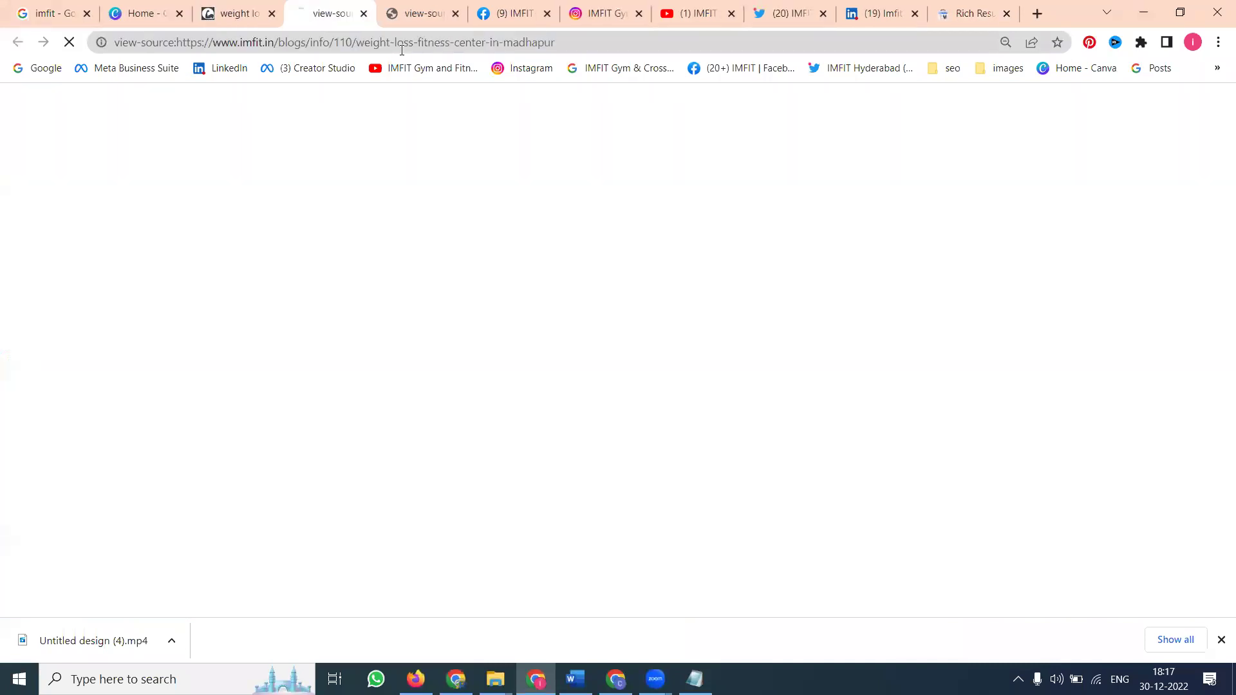
pyautogui.hotkey('ctrl', 'f')
pyautogui.write('schema')
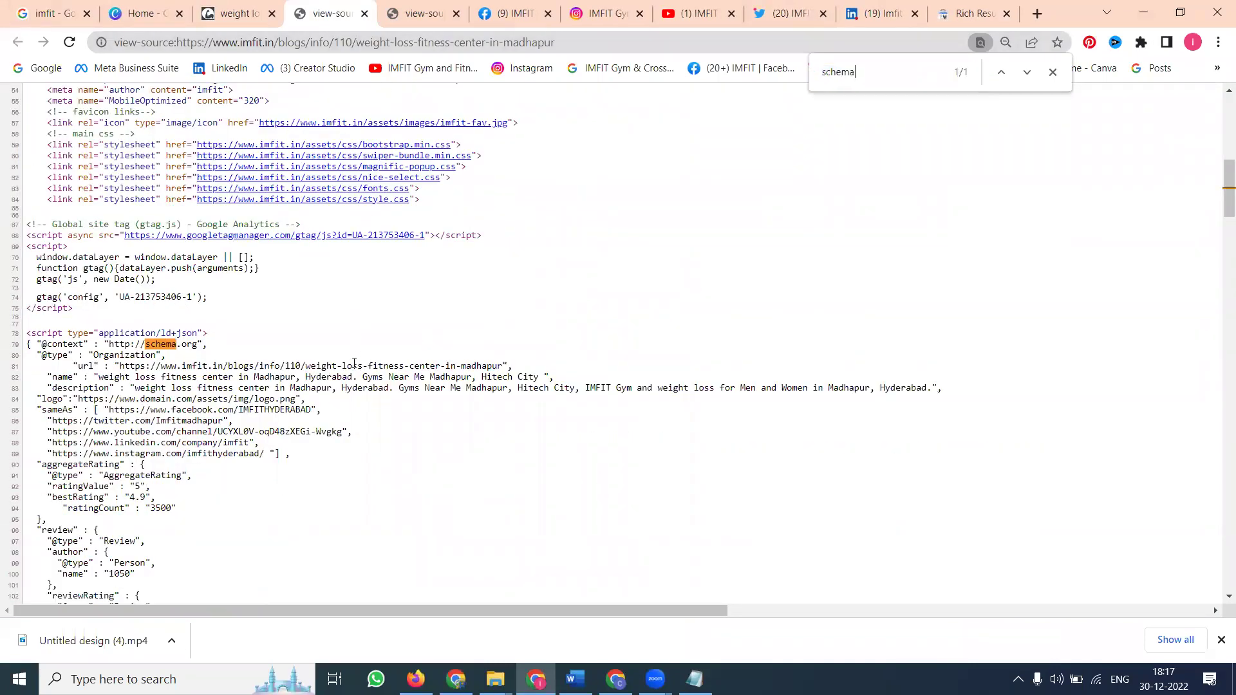
pyautogui.moveTo(365, 364); pyautogui.dragTo(505, 366)
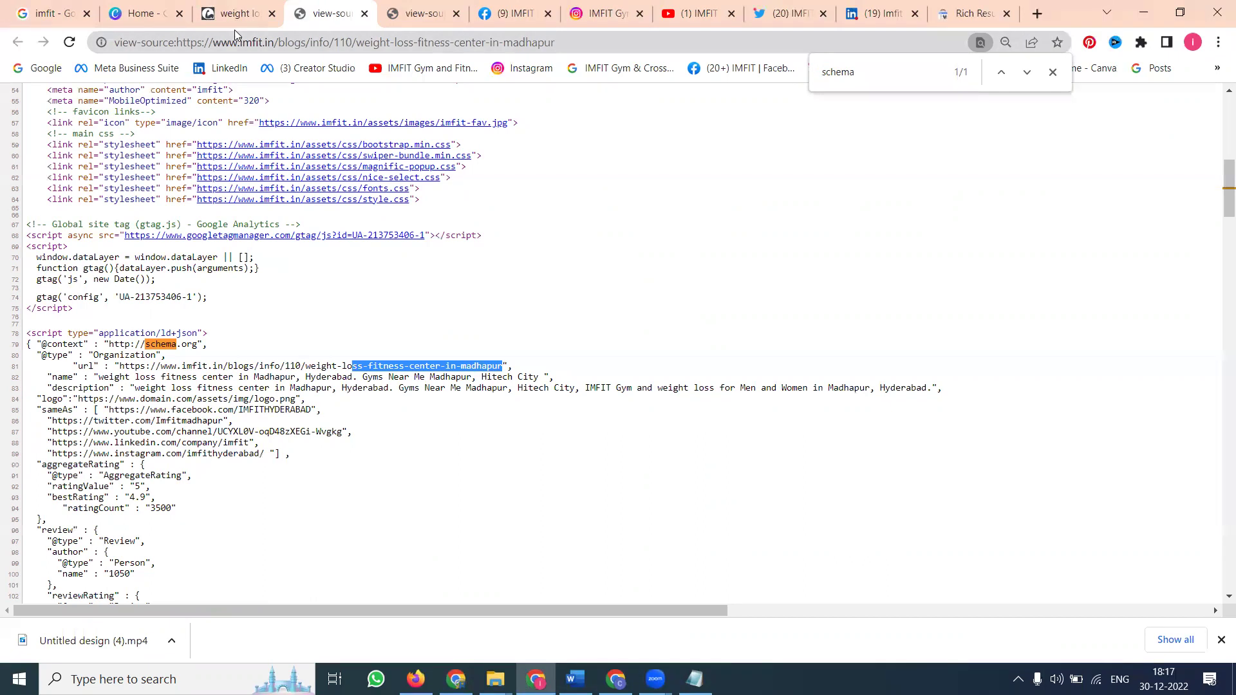
# Go from the blog page to the imfit.in home page and copy its web address.
pyautogui.click(238, 11)
pyautogui.scroll(20, 461, 141)
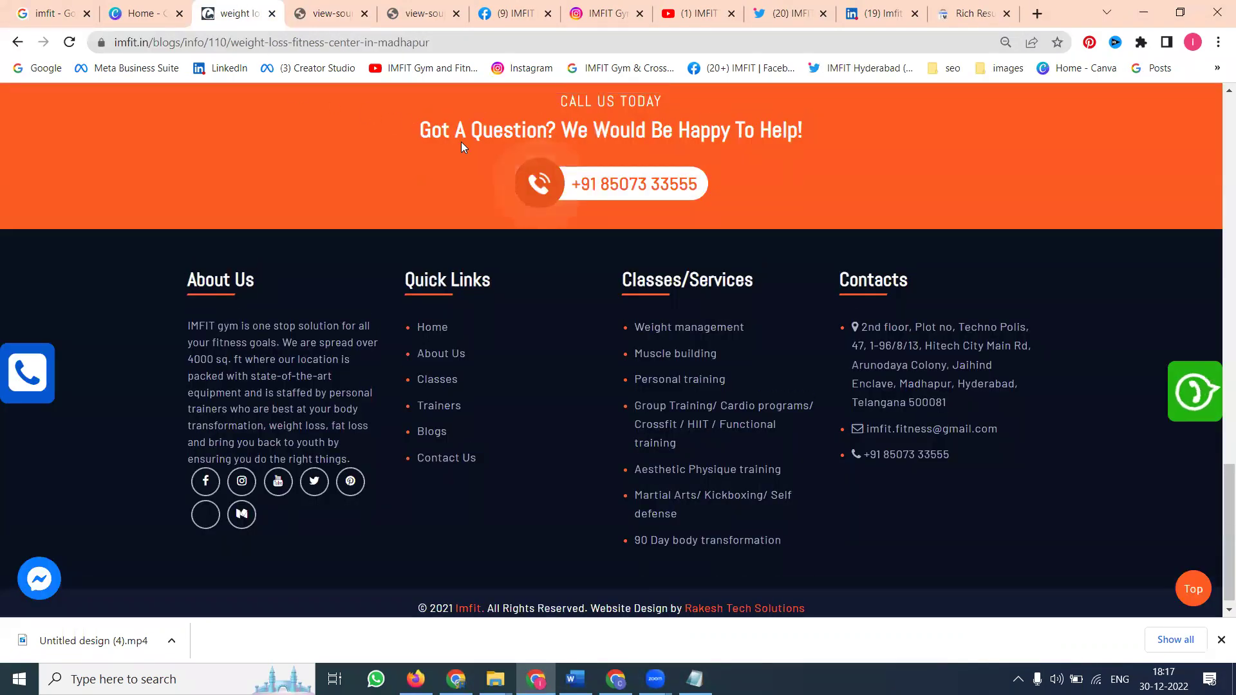
pyautogui.click(536, 112)
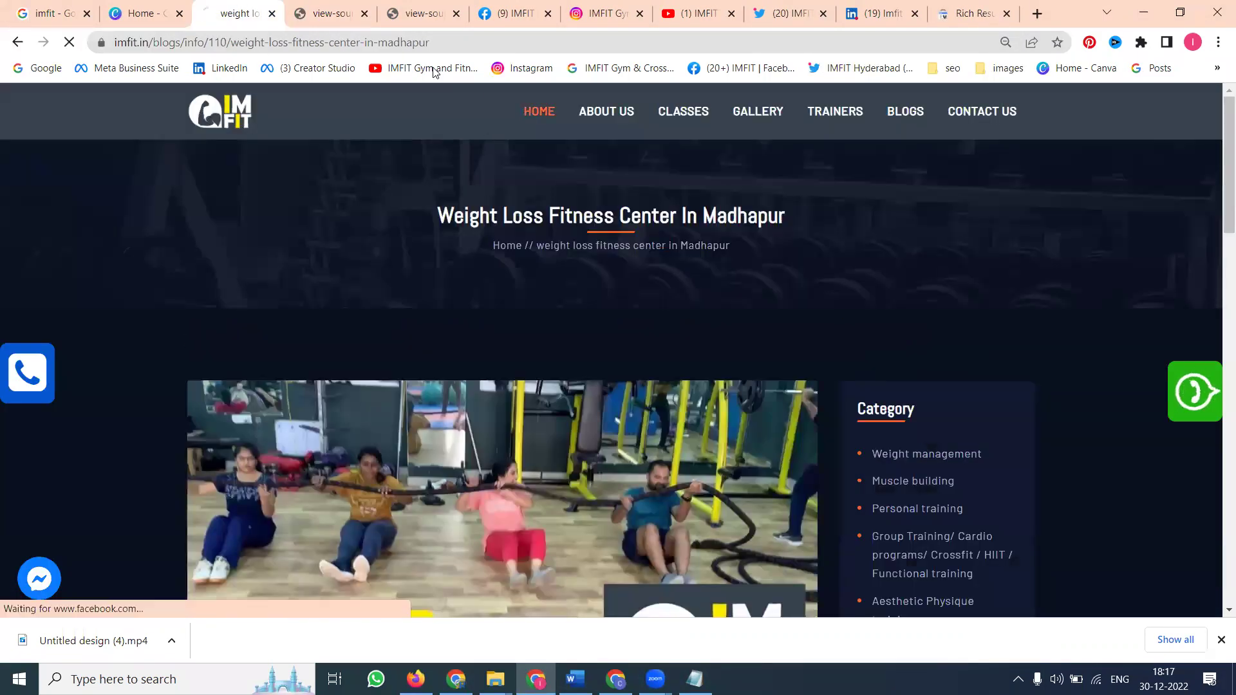
pyautogui.click(348, 43)
pyautogui.hotkey('ctrl', 'c')
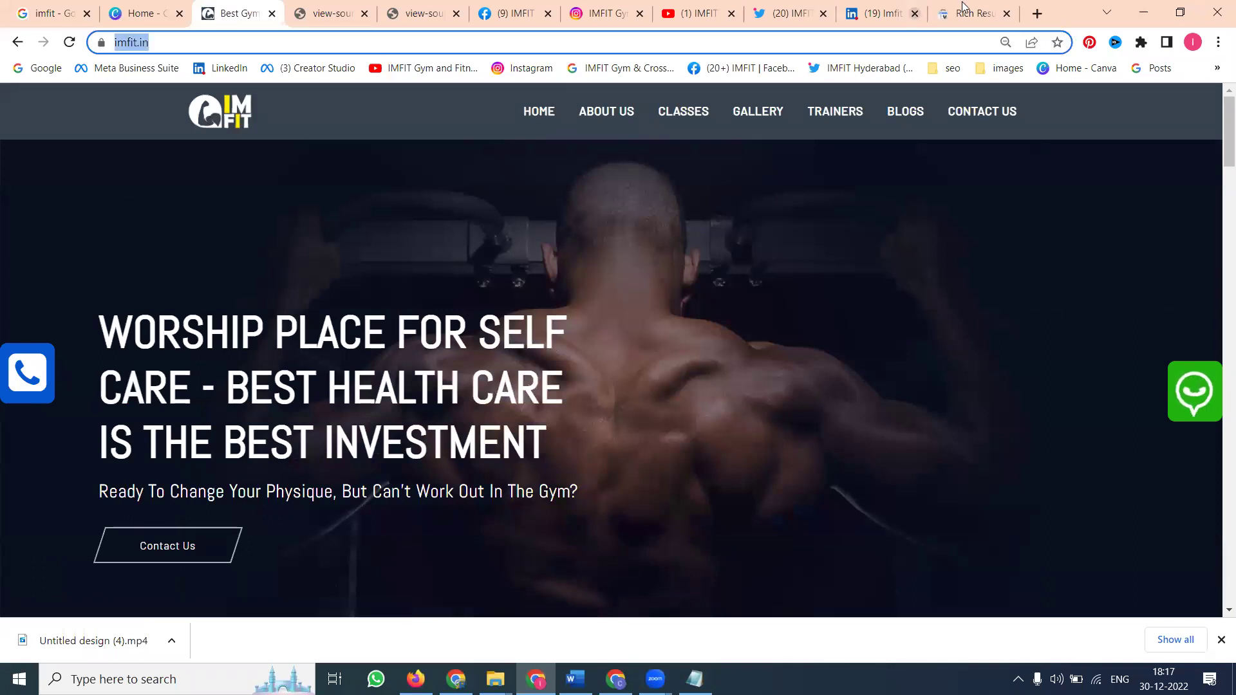
pyautogui.click(969, 13)
pyautogui.click(19, 109)
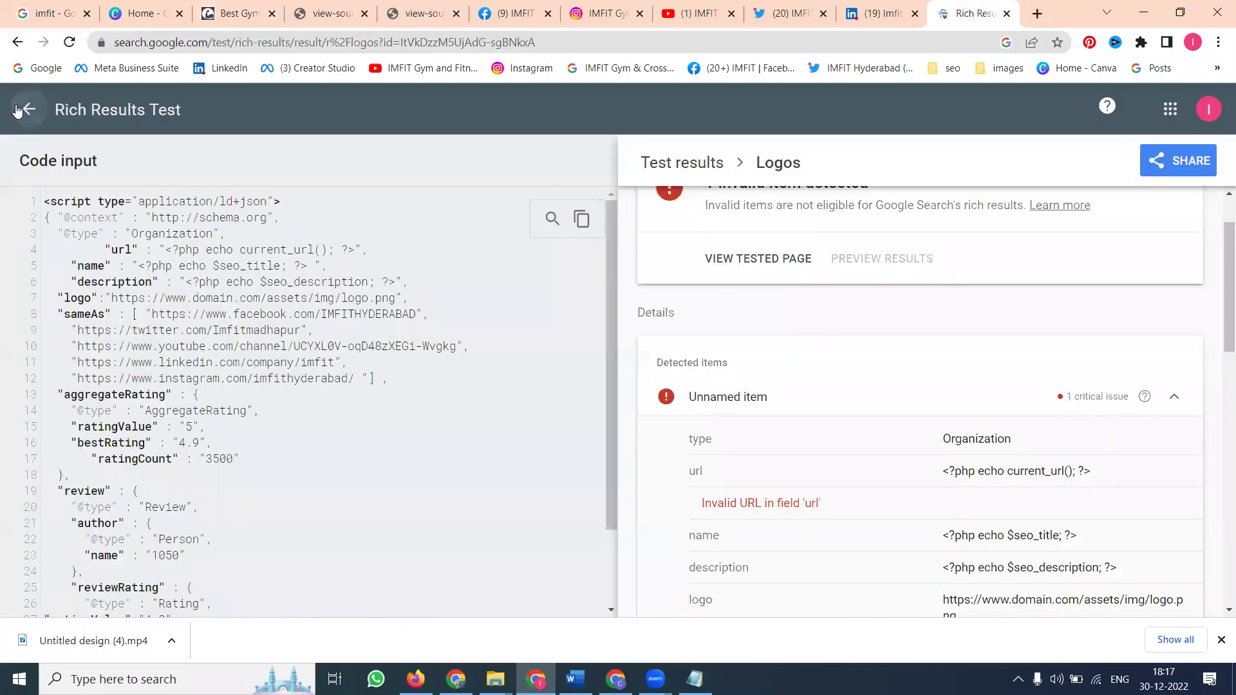
pyautogui.click(19, 109)
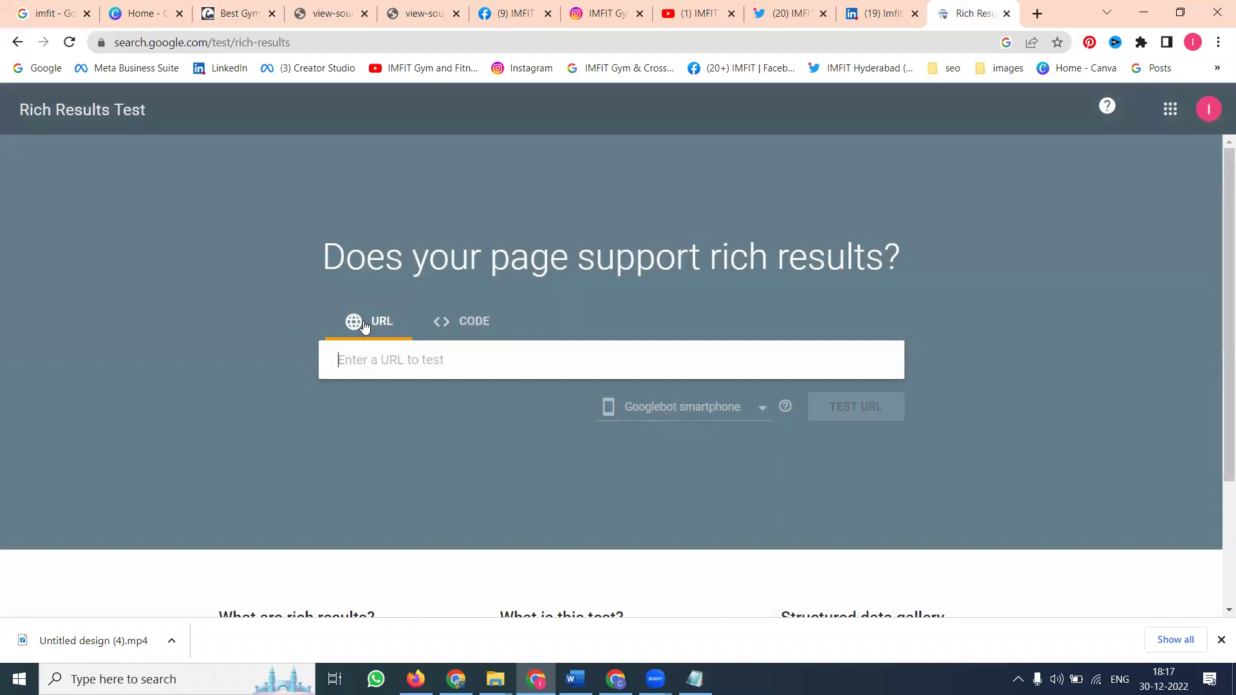
pyautogui.hotkey('ctrl', 'v')
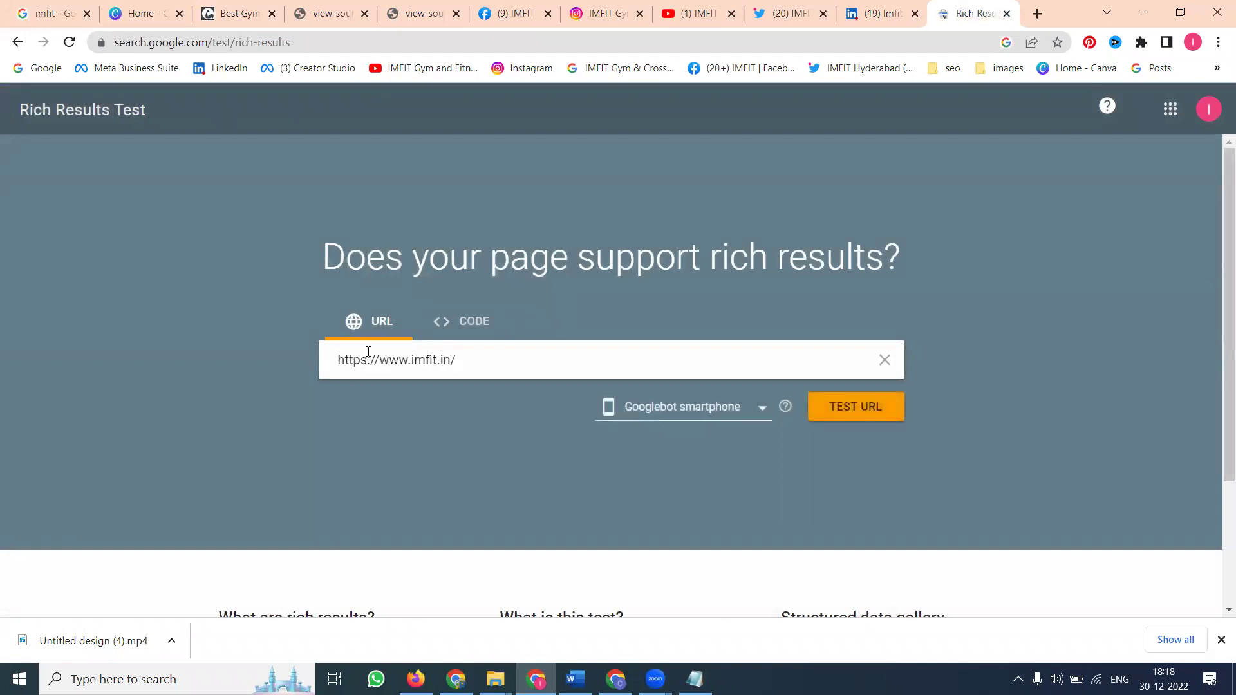
pyautogui.press('Return')
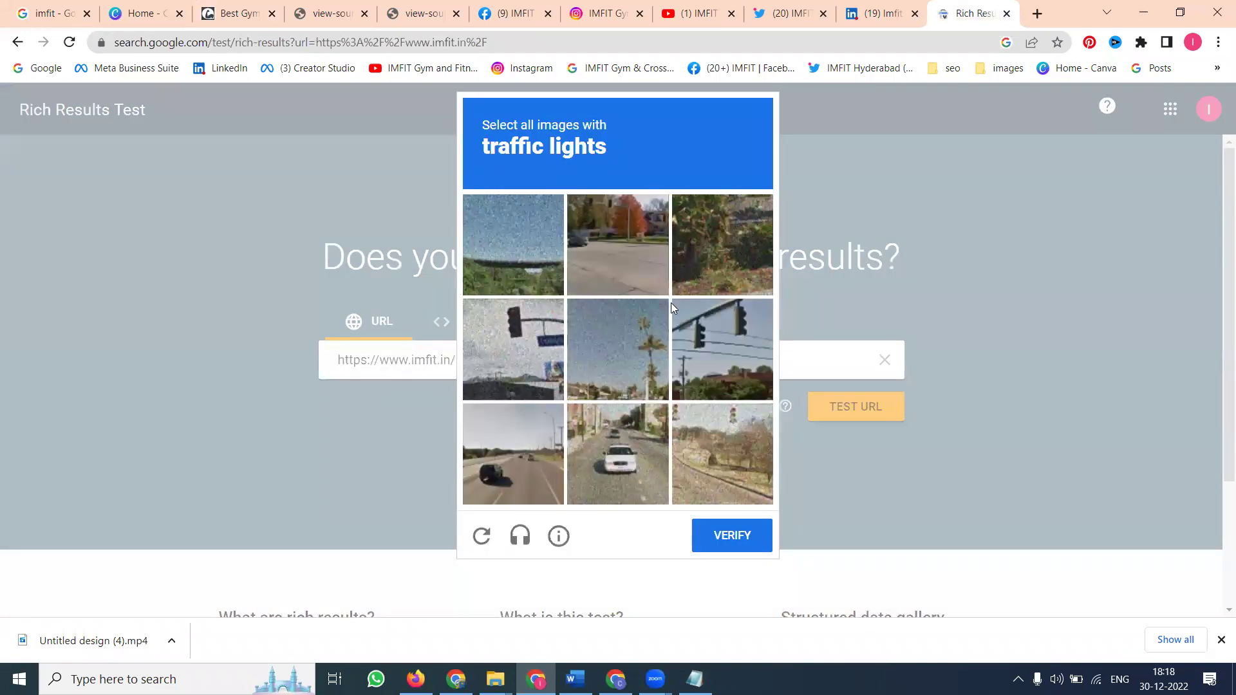
# Select the three images with traffic lights in the verification challenge and submit it.
pyautogui.click(722, 346)
pyautogui.click(515, 366)
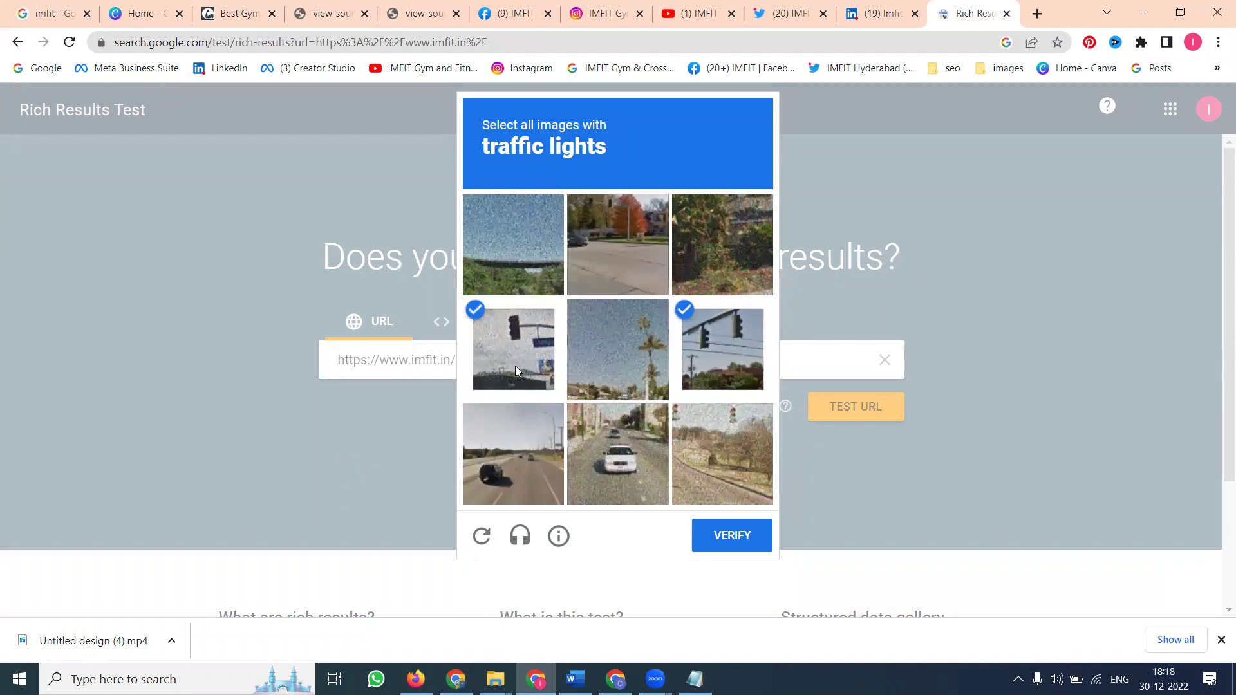
pyautogui.click(735, 445)
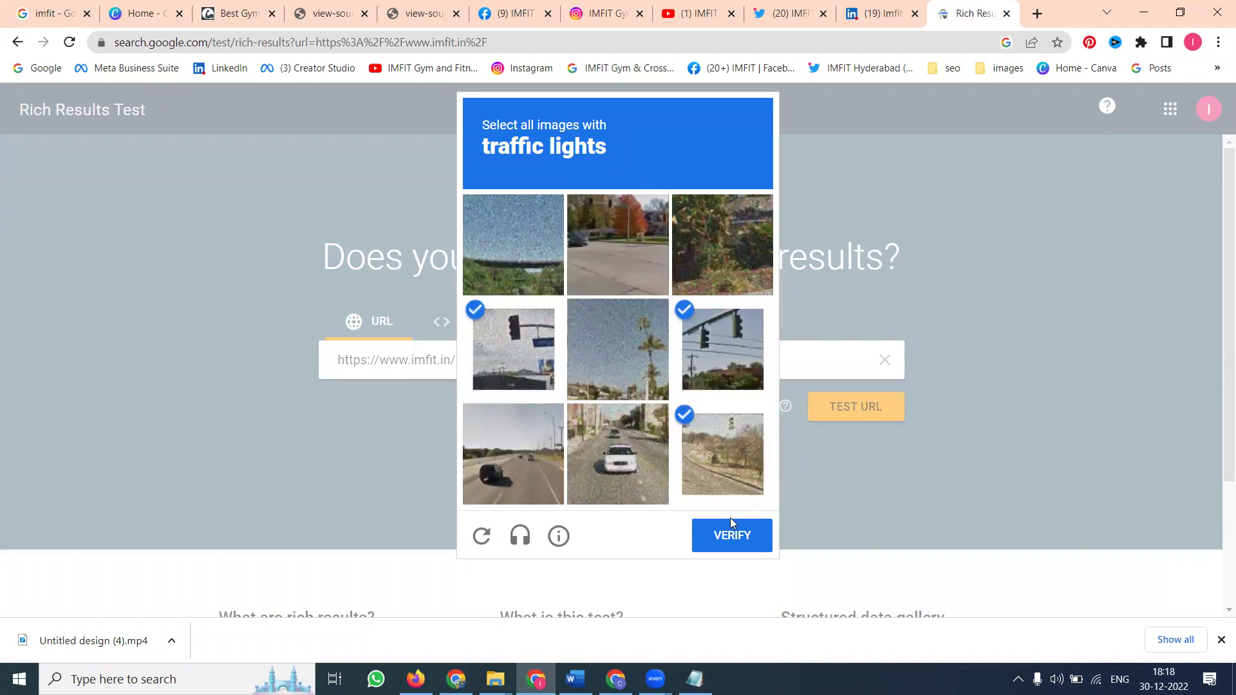
pyautogui.click(734, 535)
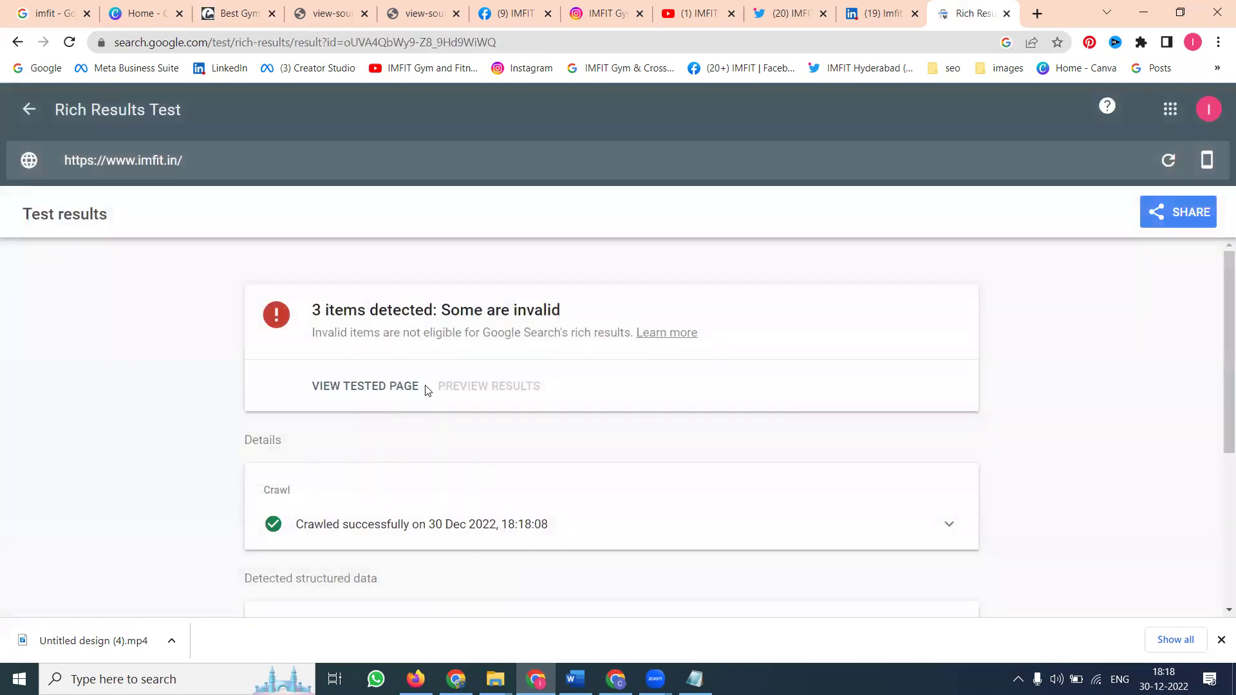
# View the tested page, then open the Review snippets result and examine the details of the item with a critical issue.
pyautogui.click(402, 387)
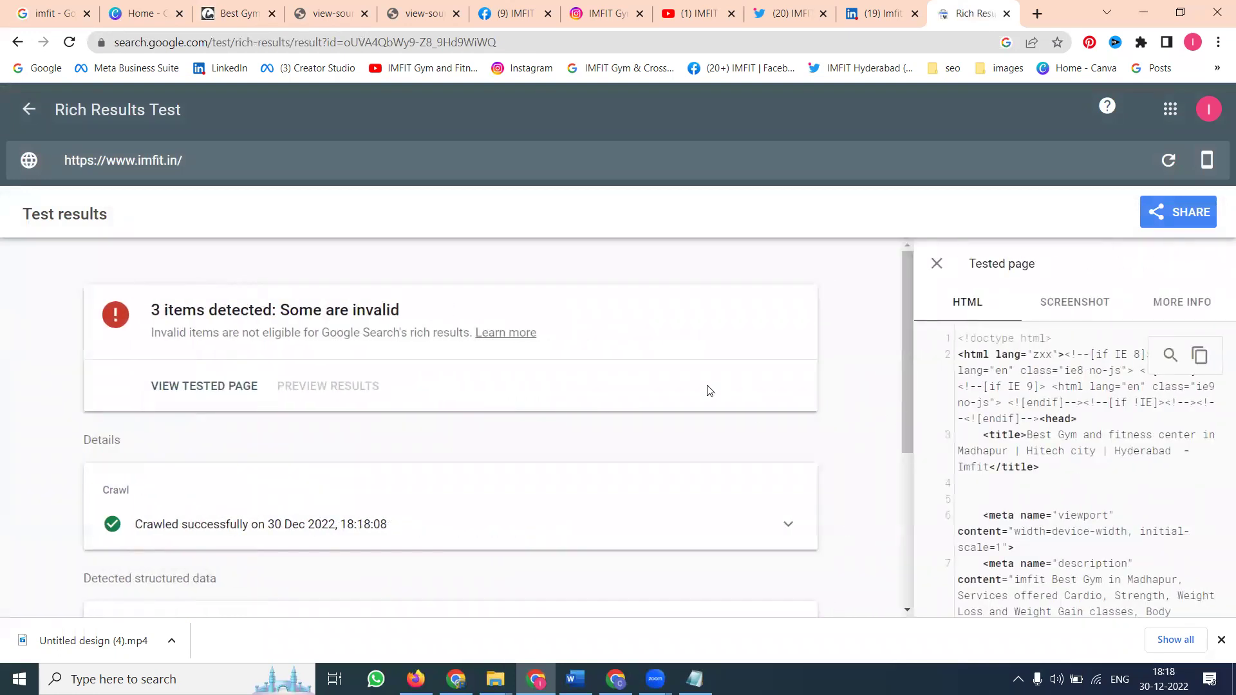
pyautogui.scroll(-1, 709, 390)
pyautogui.scroll(-4, 648, 372)
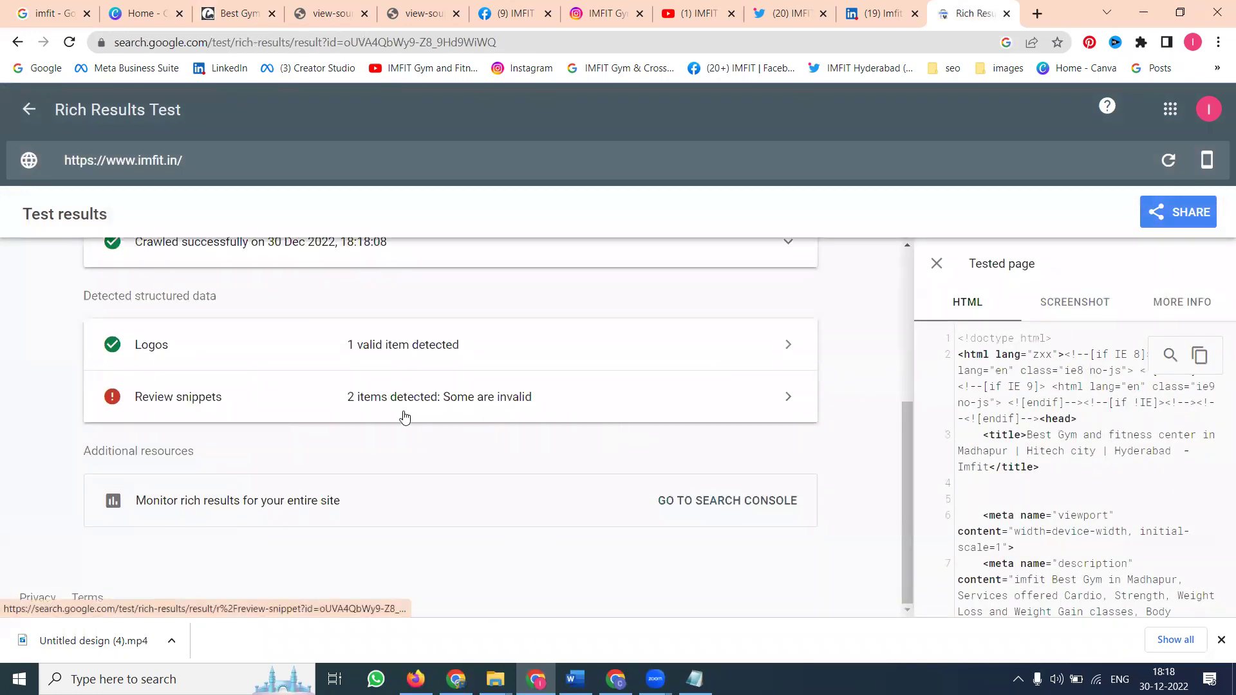
pyautogui.click(401, 403)
pyautogui.scroll(-3, 455, 402)
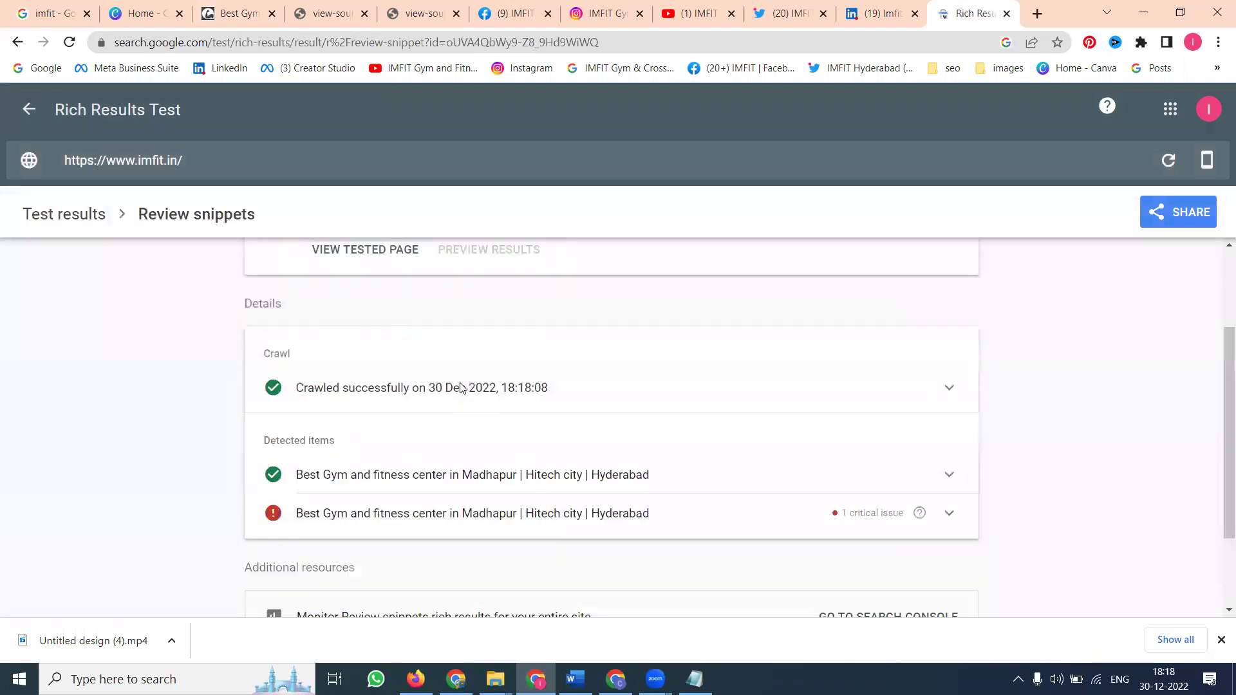
pyautogui.click(455, 397)
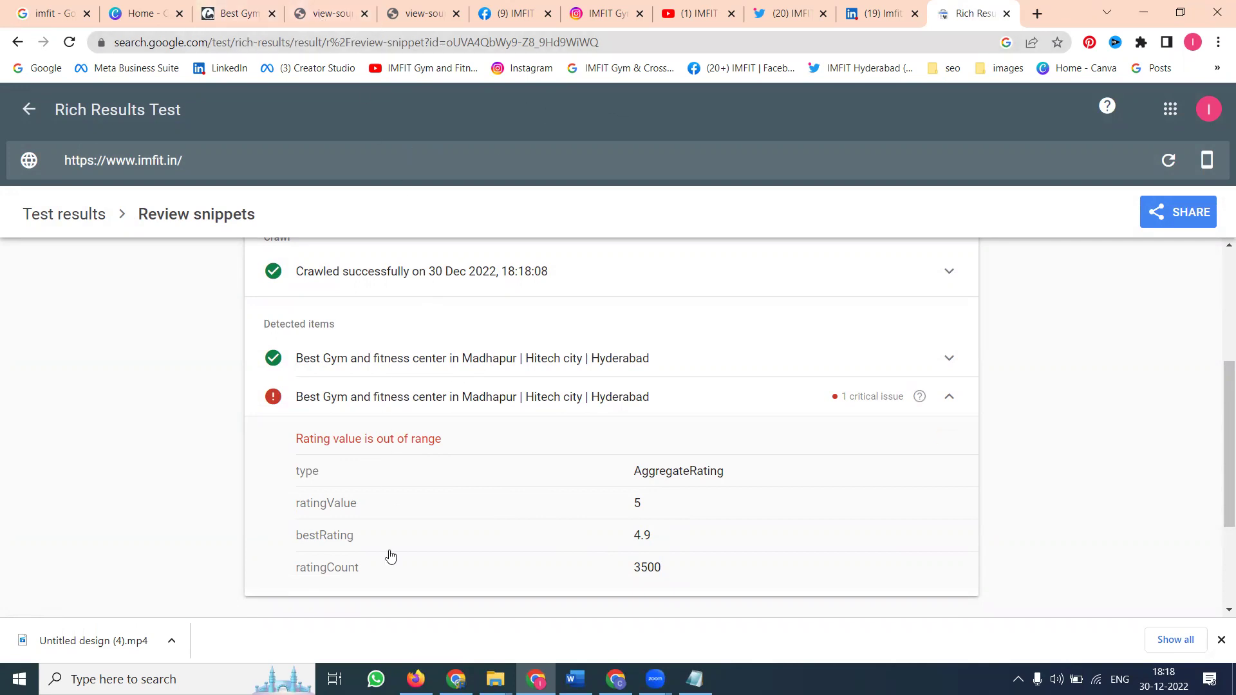
# In head.php, set the aggregateRating's bestRating to "5" and save the changes.
pyautogui.click(456, 679)
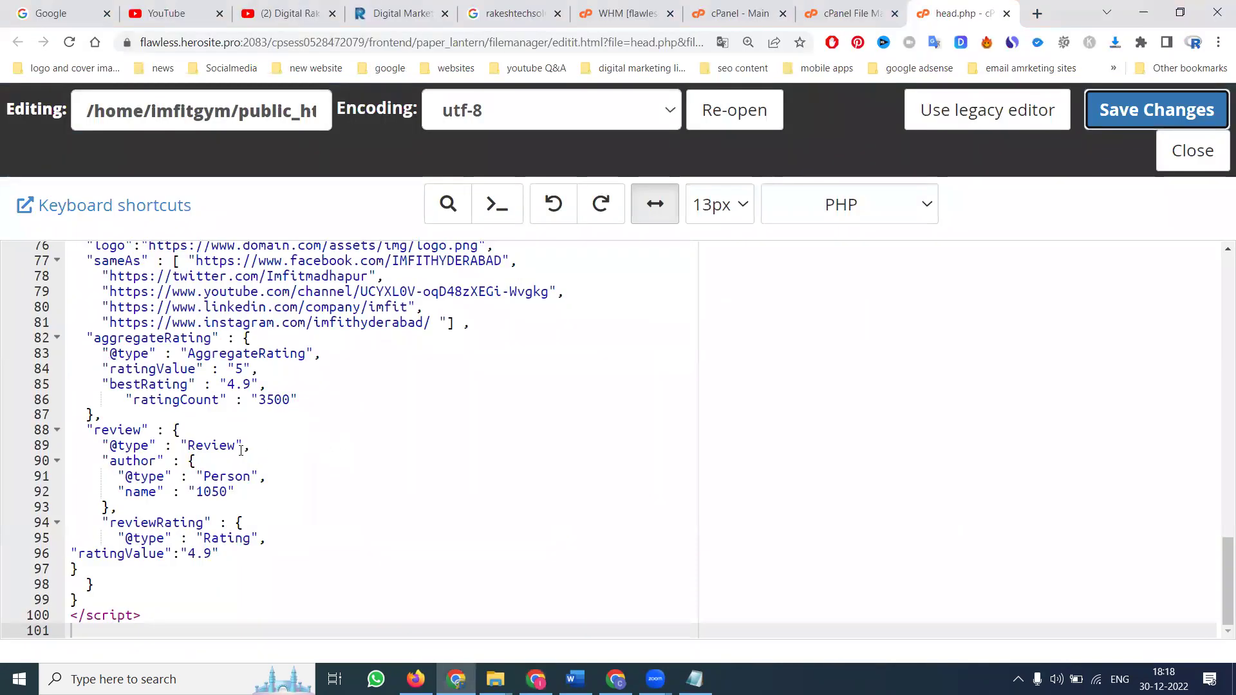
pyautogui.click(250, 384)
pyautogui.press('BackSpace')
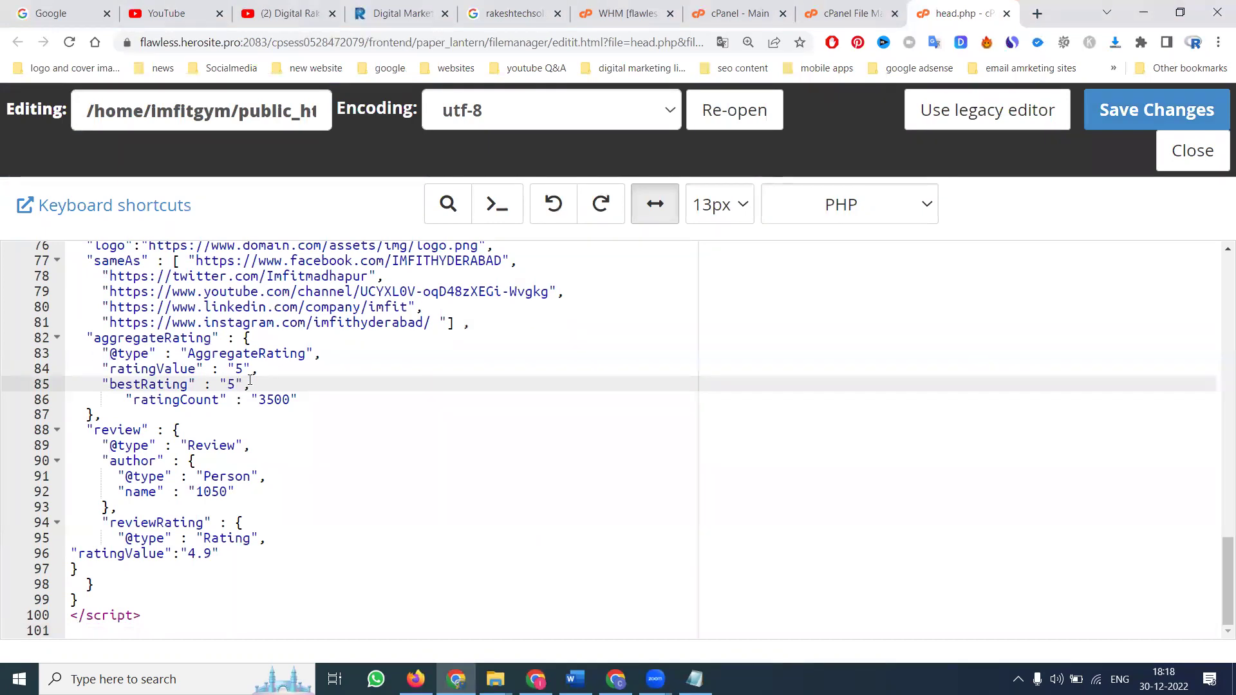
pyautogui.click(1145, 111)
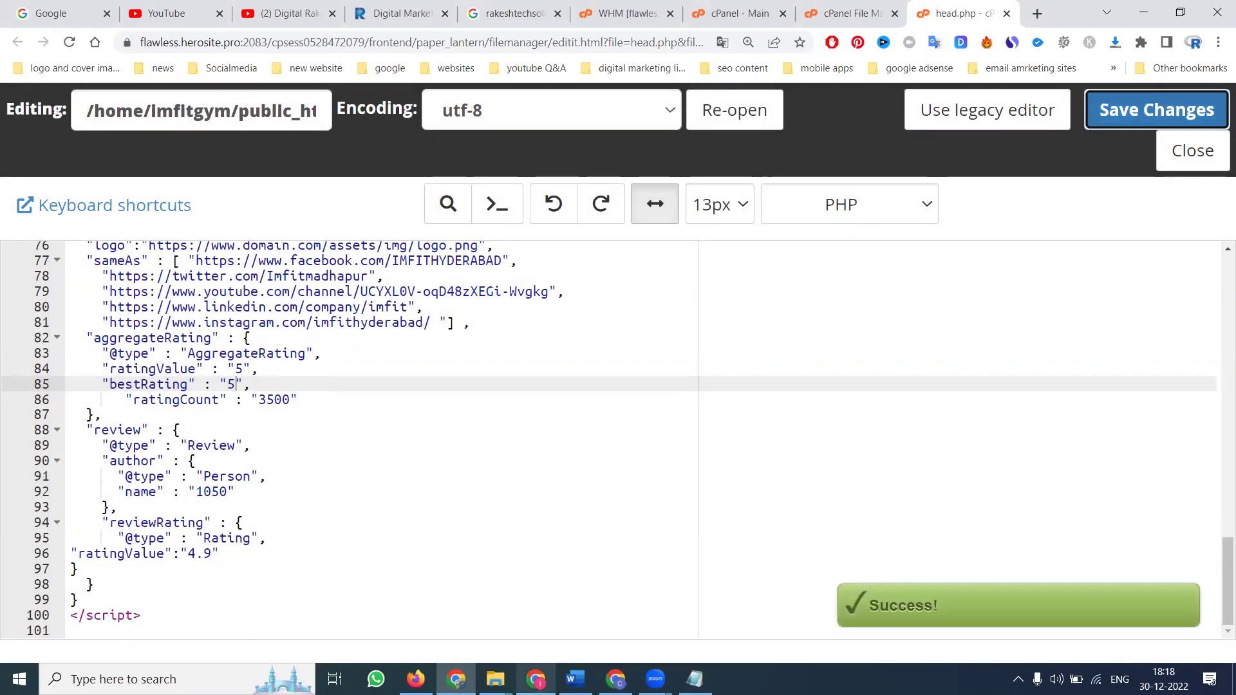
# Retest the imfit.in URL in Rich Results Test and review the detected structured data.
pyautogui.click(546, 673)
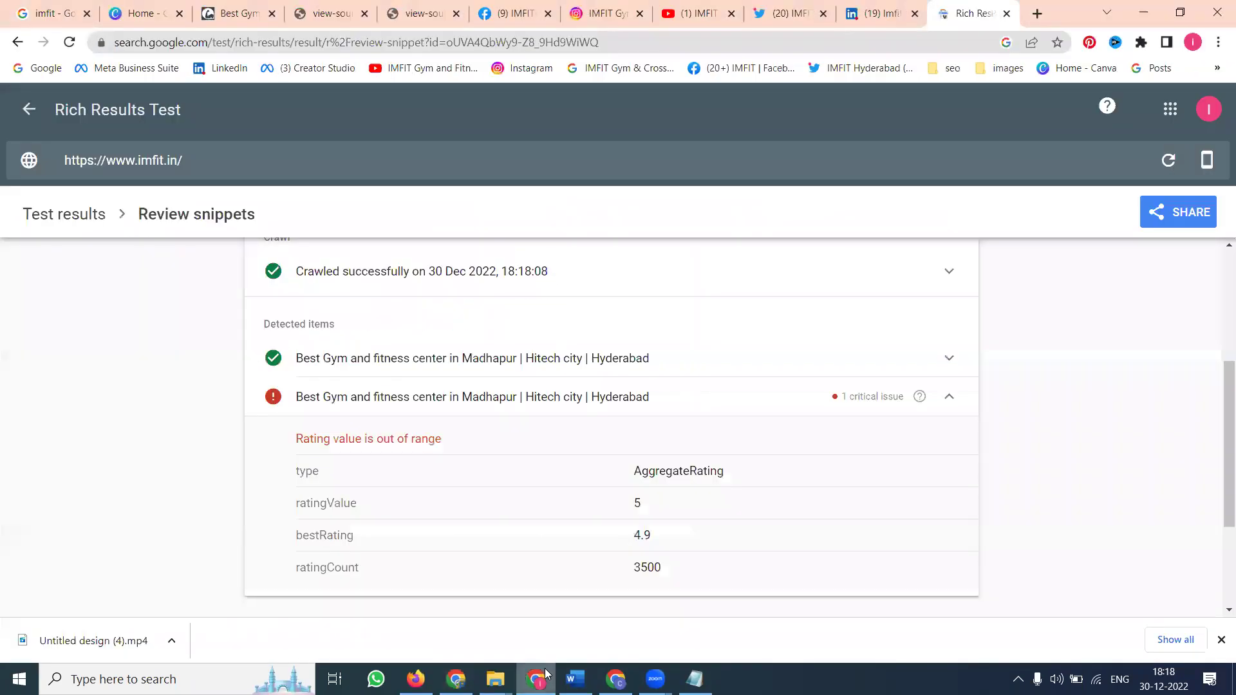
pyautogui.click(1168, 160)
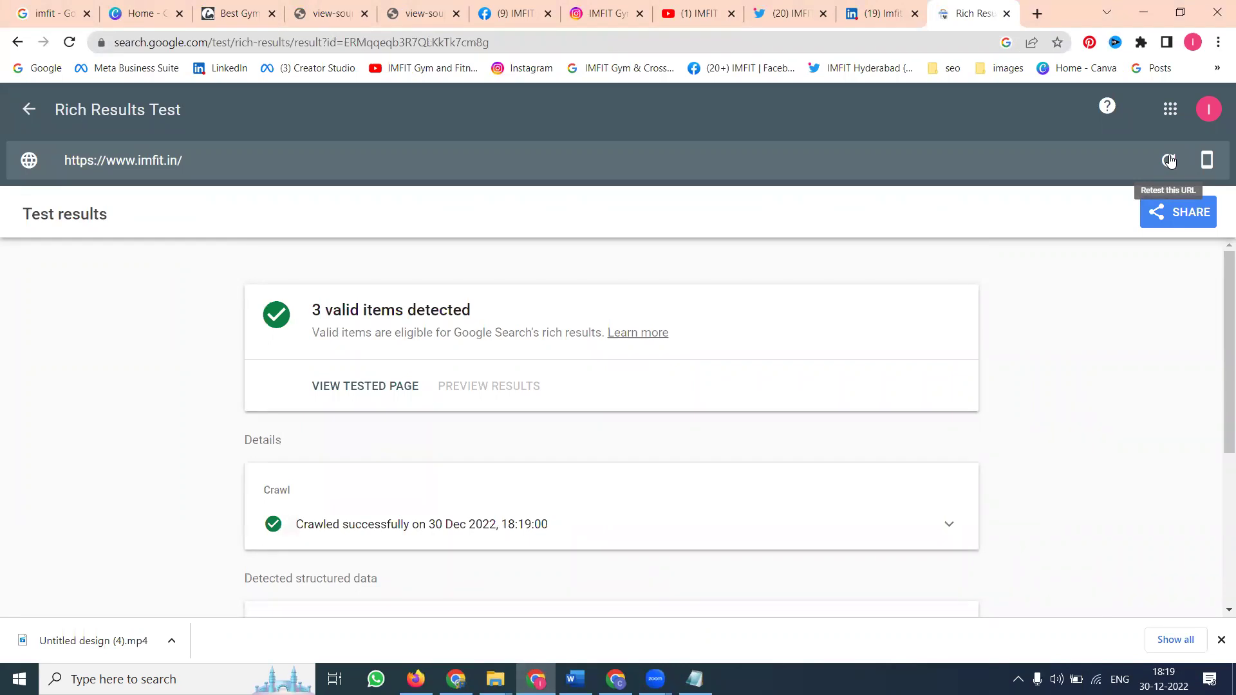
pyautogui.scroll(-4, 519, 333)
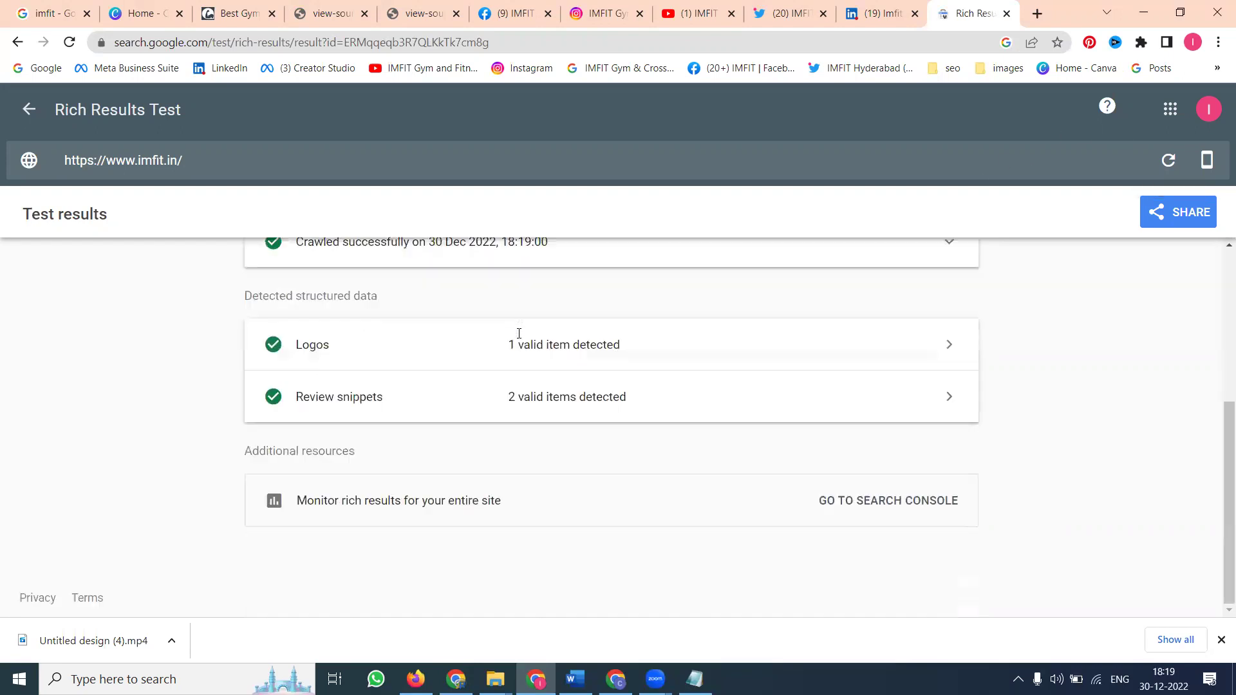
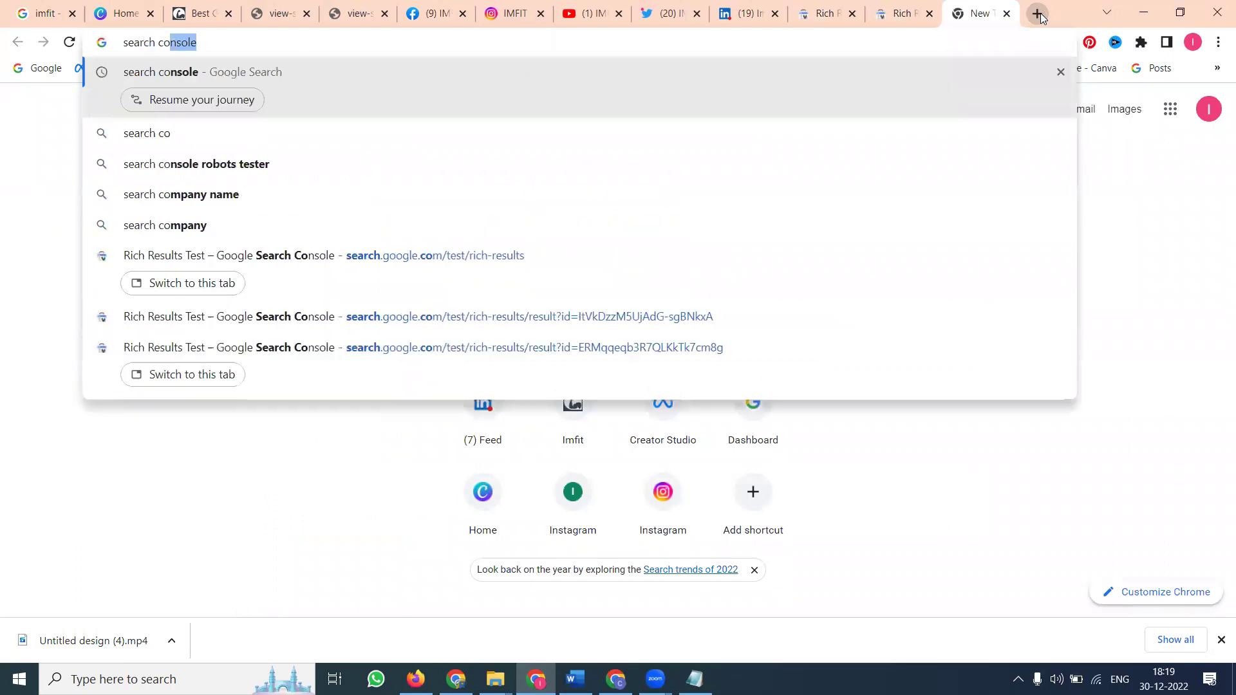
pyautogui.press('Return')
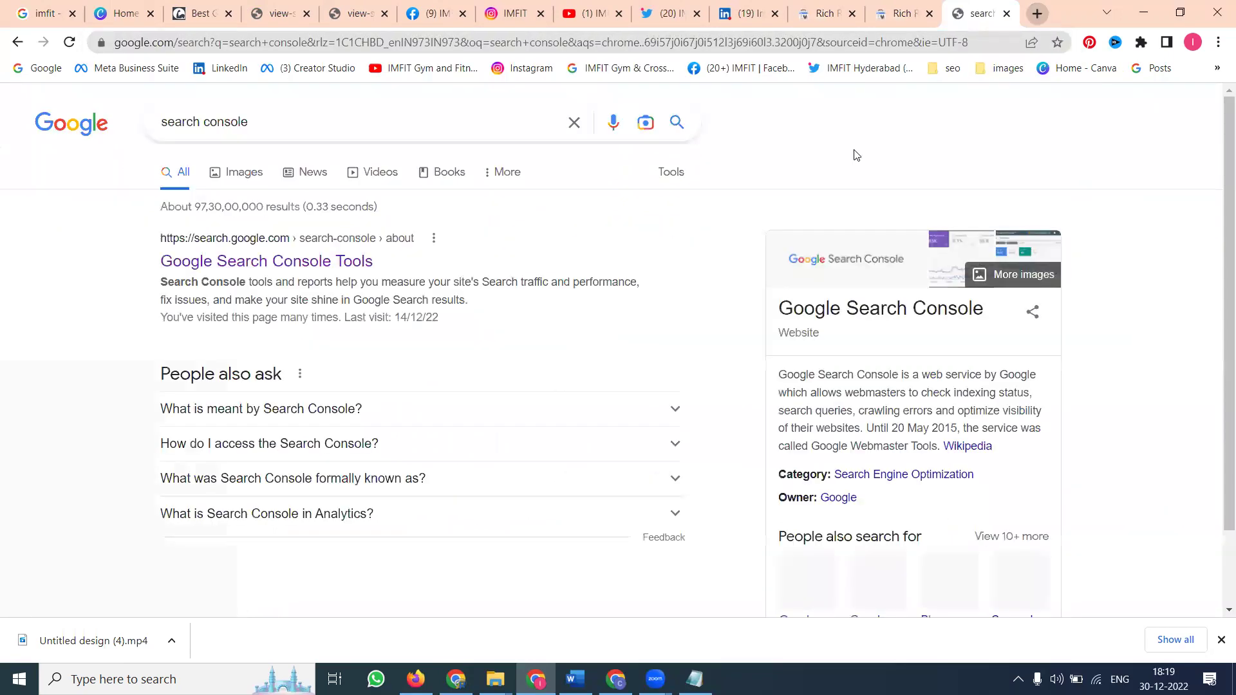
pyautogui.click(359, 265)
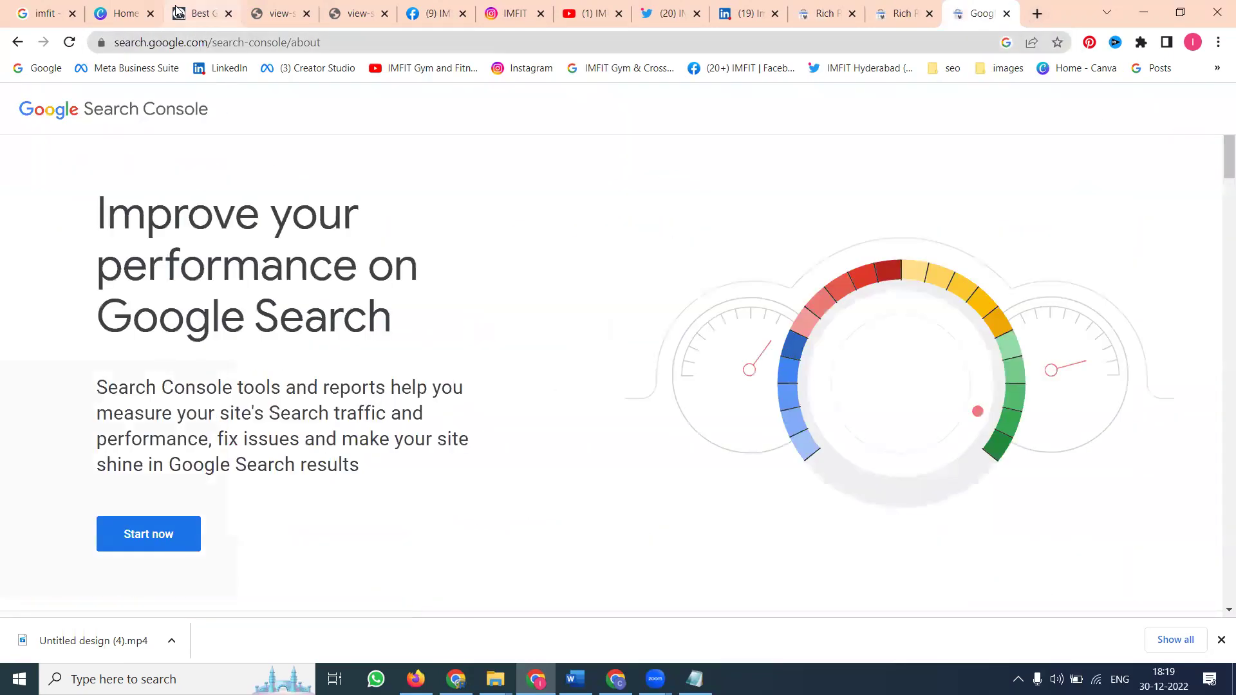
pyautogui.click(196, 12)
pyautogui.click(188, 44)
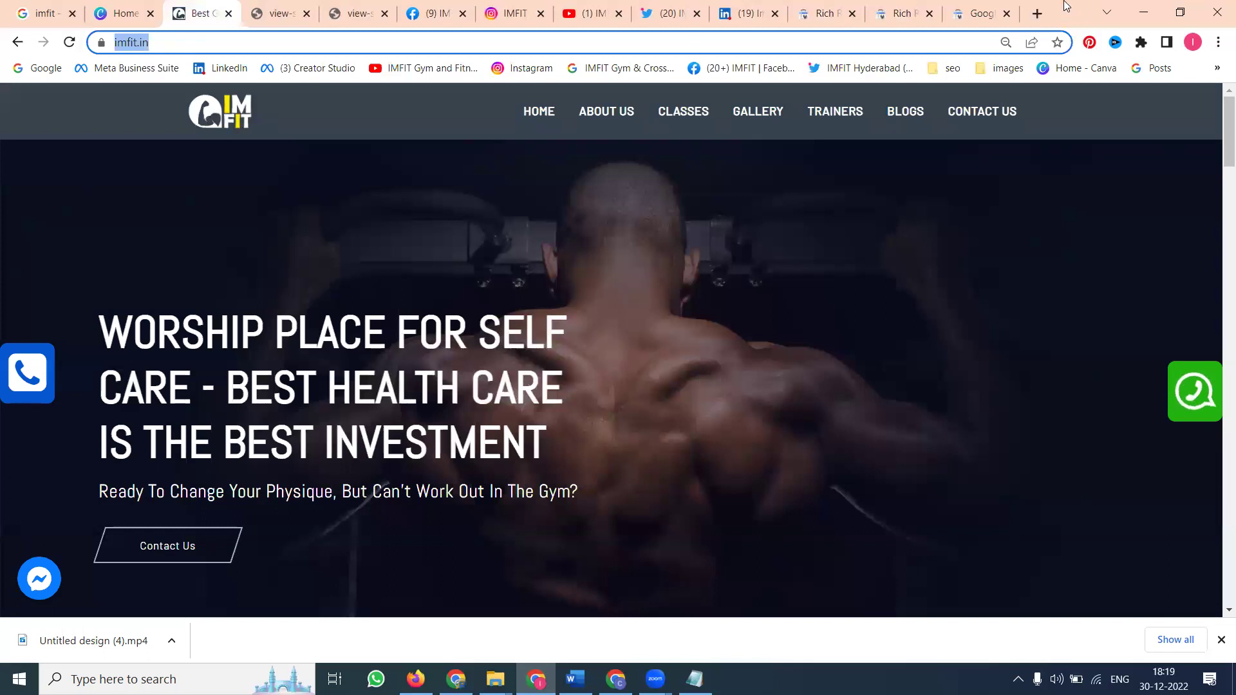
pyautogui.click(977, 11)
pyautogui.click(170, 541)
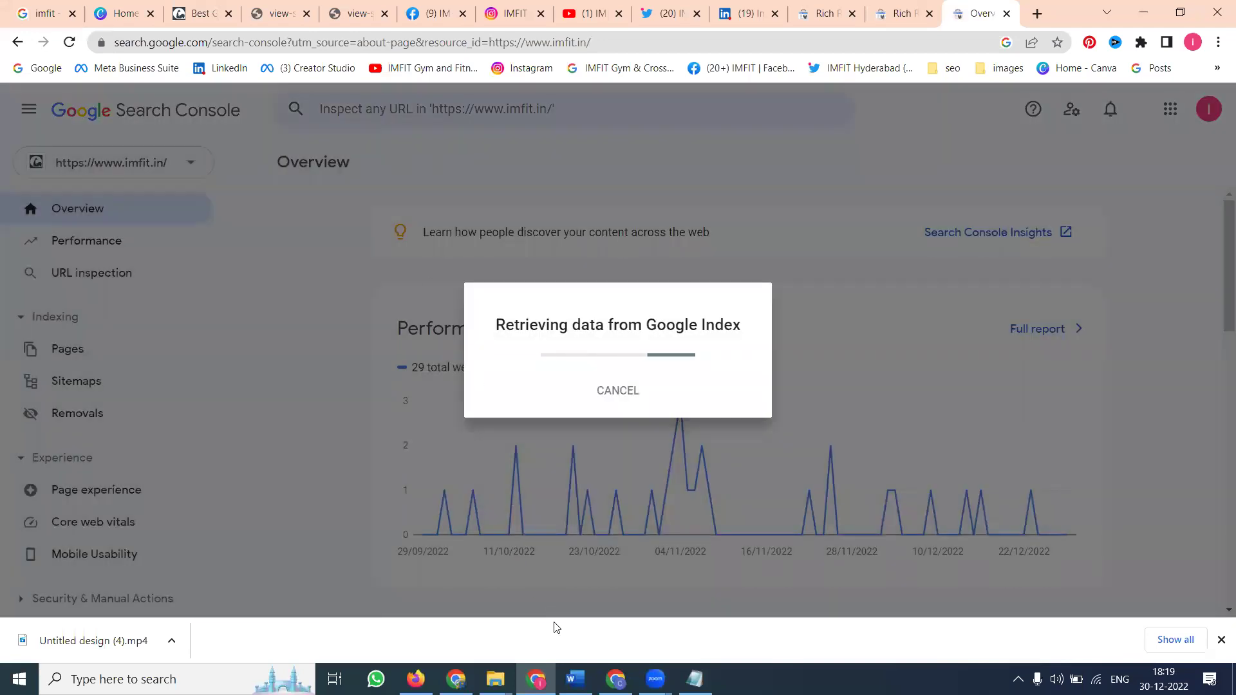
# Switch to the CCTV camera installation site's window and search the services page's source code for "schema".
pyautogui.hotkey('alt', 'Tab')
pyautogui.hotkey('ctrl', 'u')
pyautogui.write('schema')
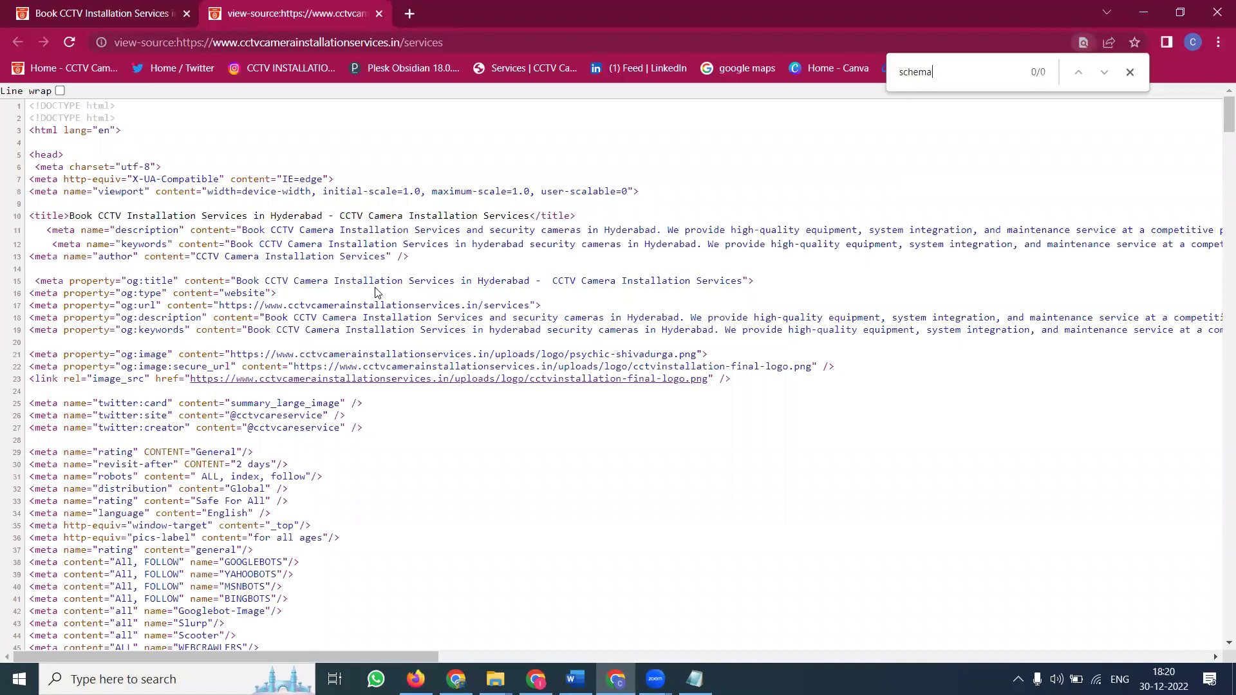
# Search for "search console" in a new tab beside the CCTV site and open Google Search Console.
pyautogui.click(410, 13)
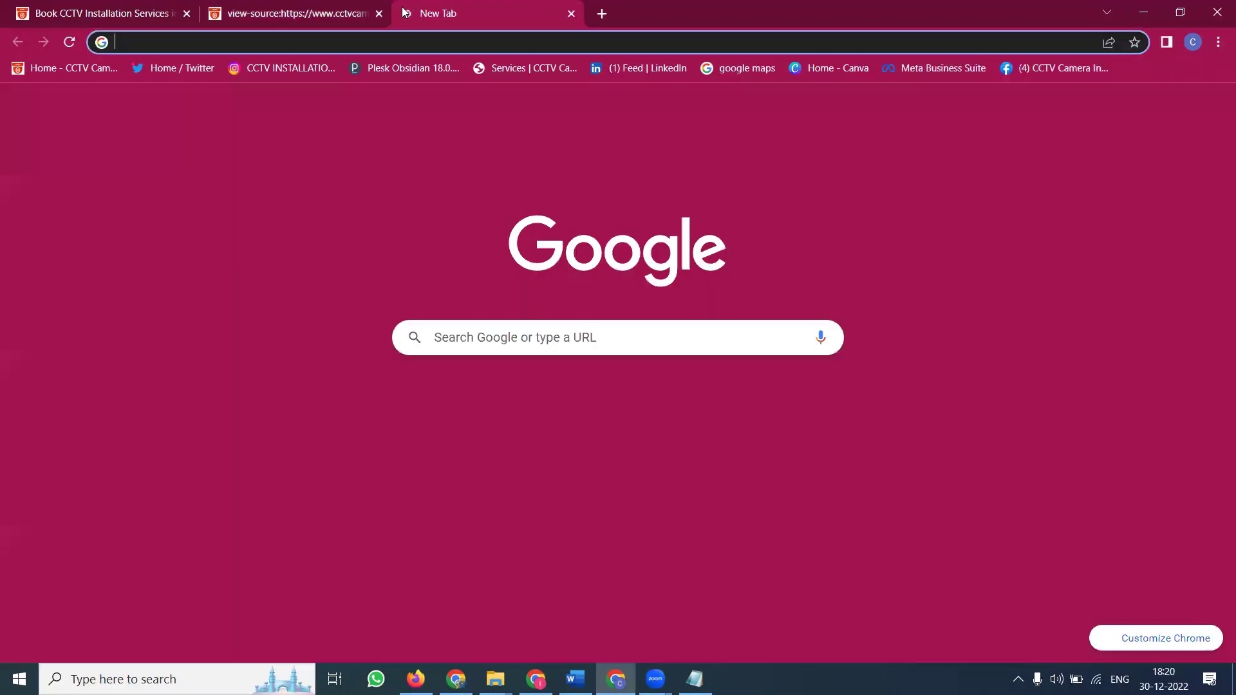
pyautogui.write('search')
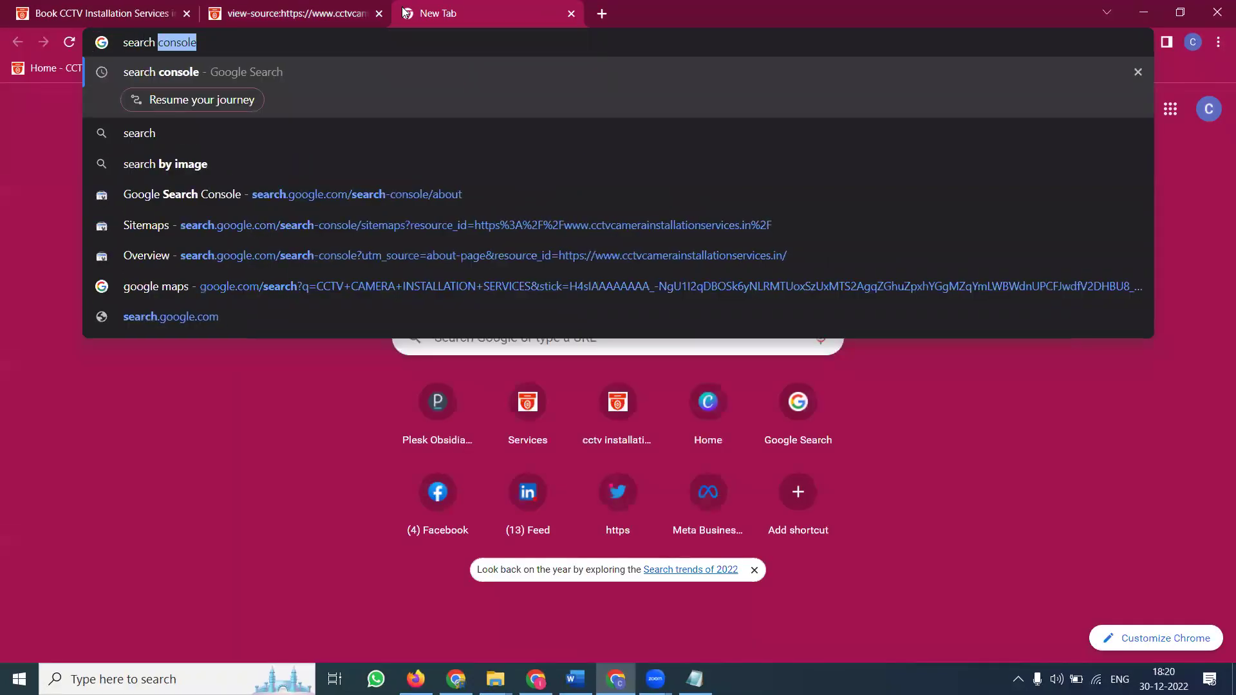
pyautogui.press('Return')
pyautogui.click(222, 263)
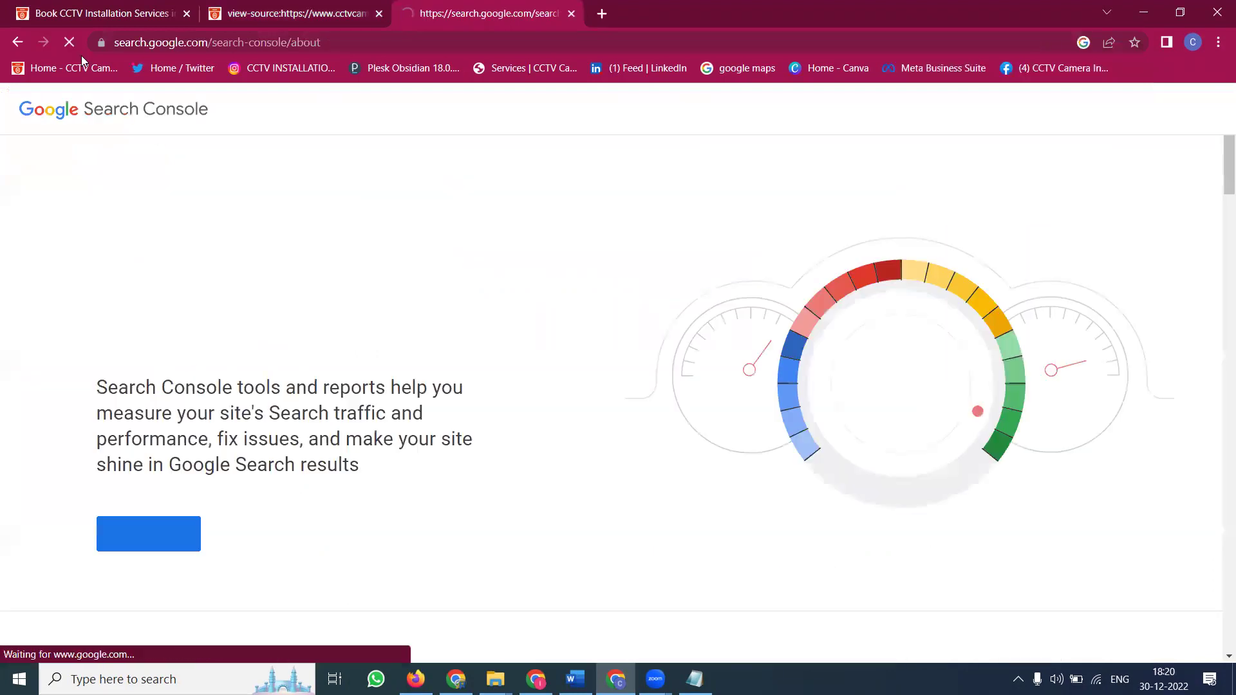
# Copy the CCTV services page's URL and inspect it in Search Console's cctvcamerainstallationservices.in property.
pyautogui.click(68, 8)
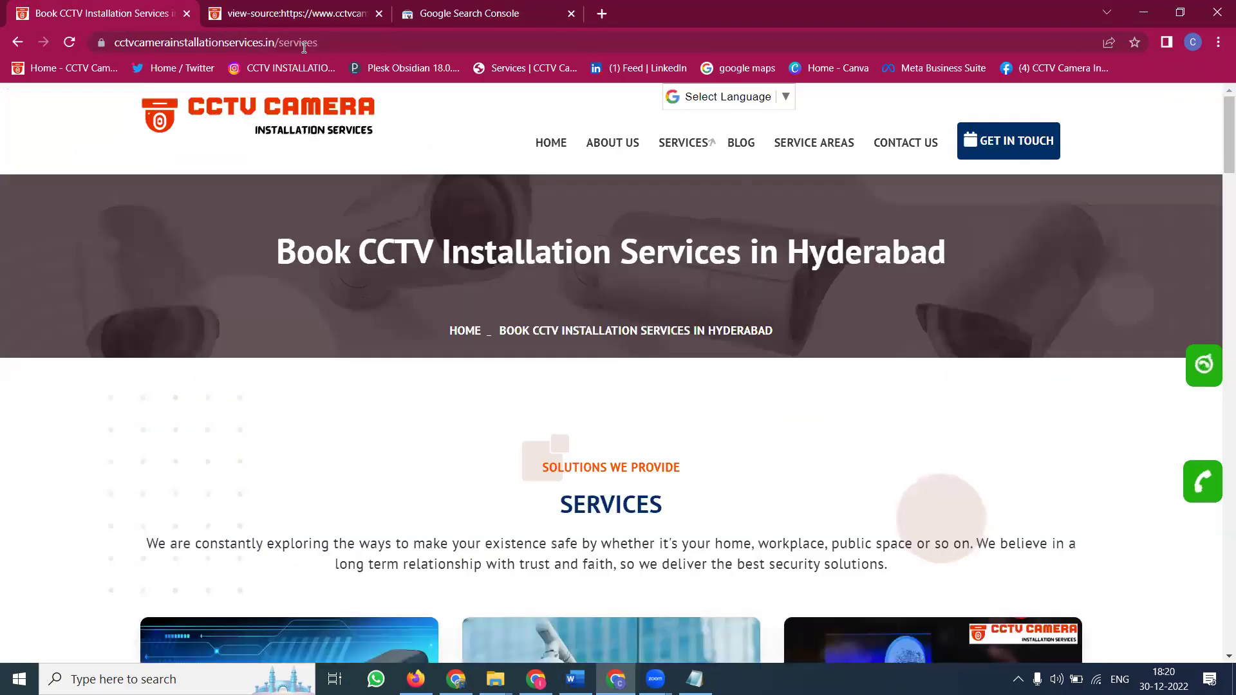
pyautogui.click(304, 42)
pyautogui.click(469, 13)
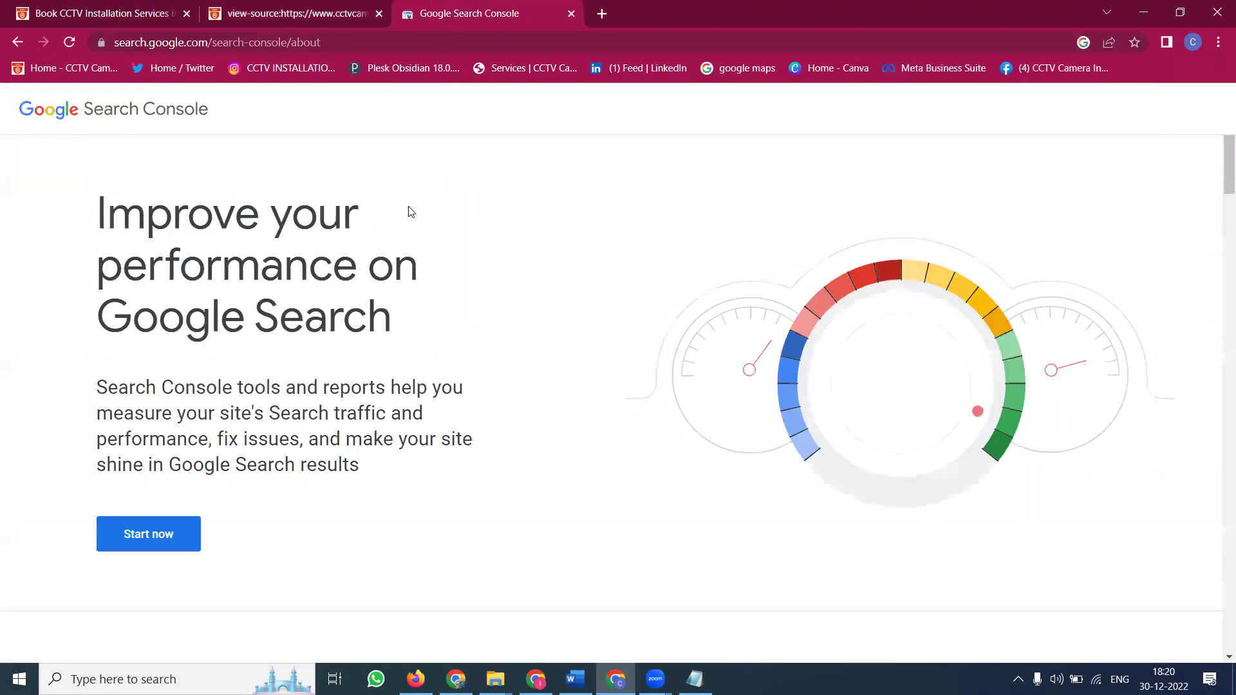
pyautogui.click(198, 536)
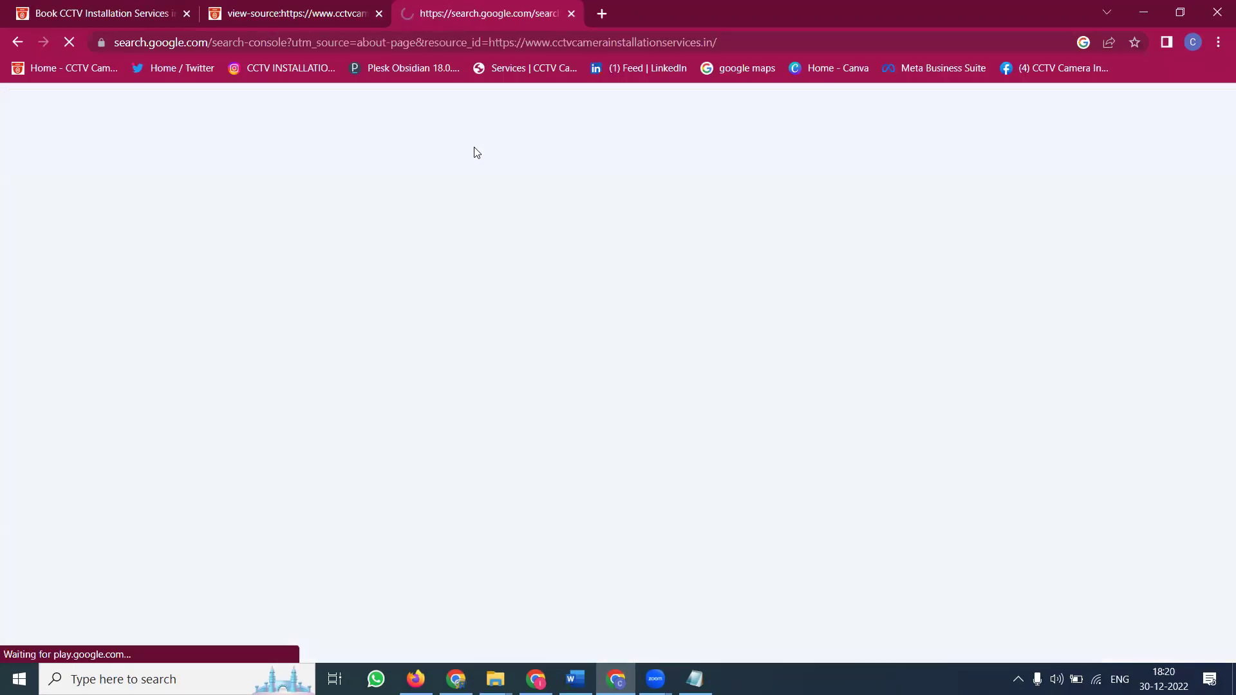
pyautogui.click(492, 121)
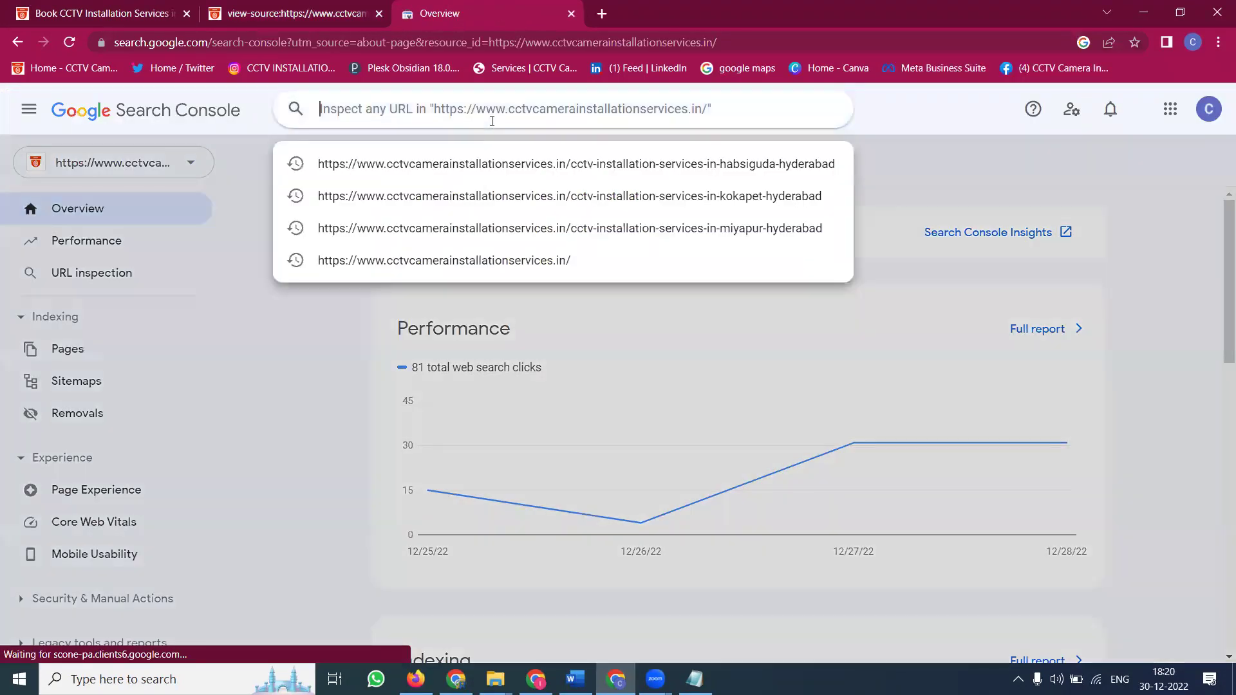
pyautogui.write('https://www.cctvcamerainstallationservices.in/services')
pyautogui.press('Return')
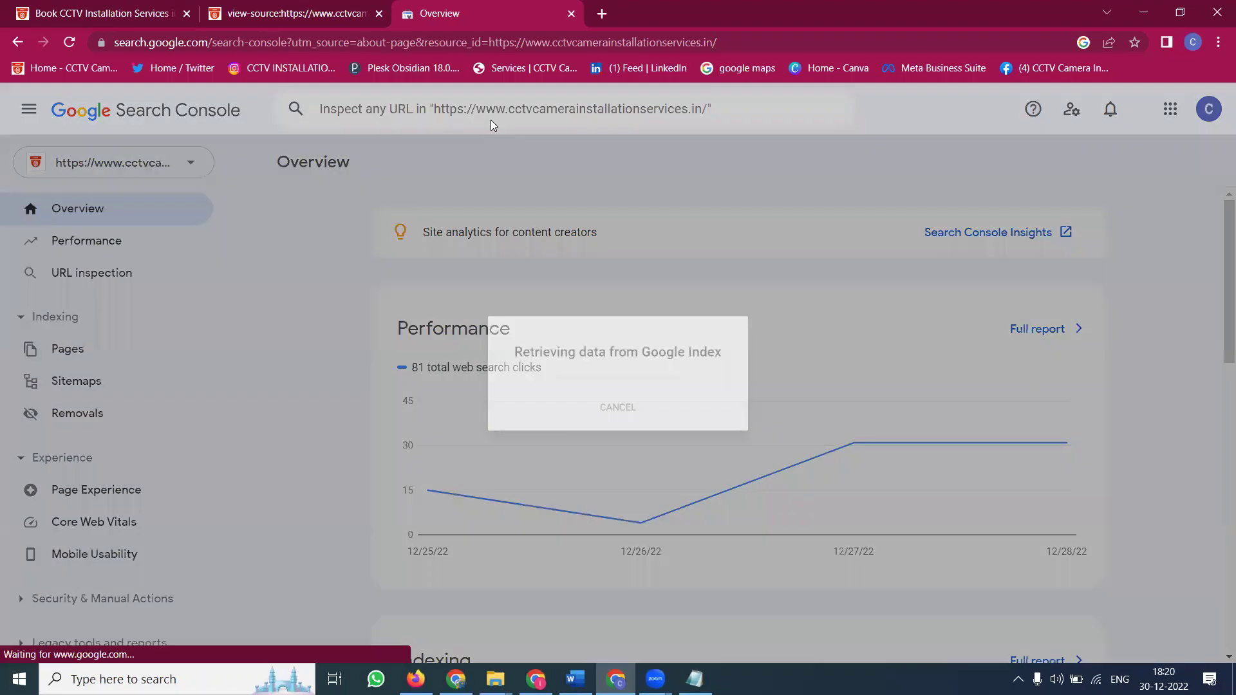
# Request indexing for the imfit.in homepage and for the CCTV site's services page.
pyautogui.hotkey('alt', 'Tab')
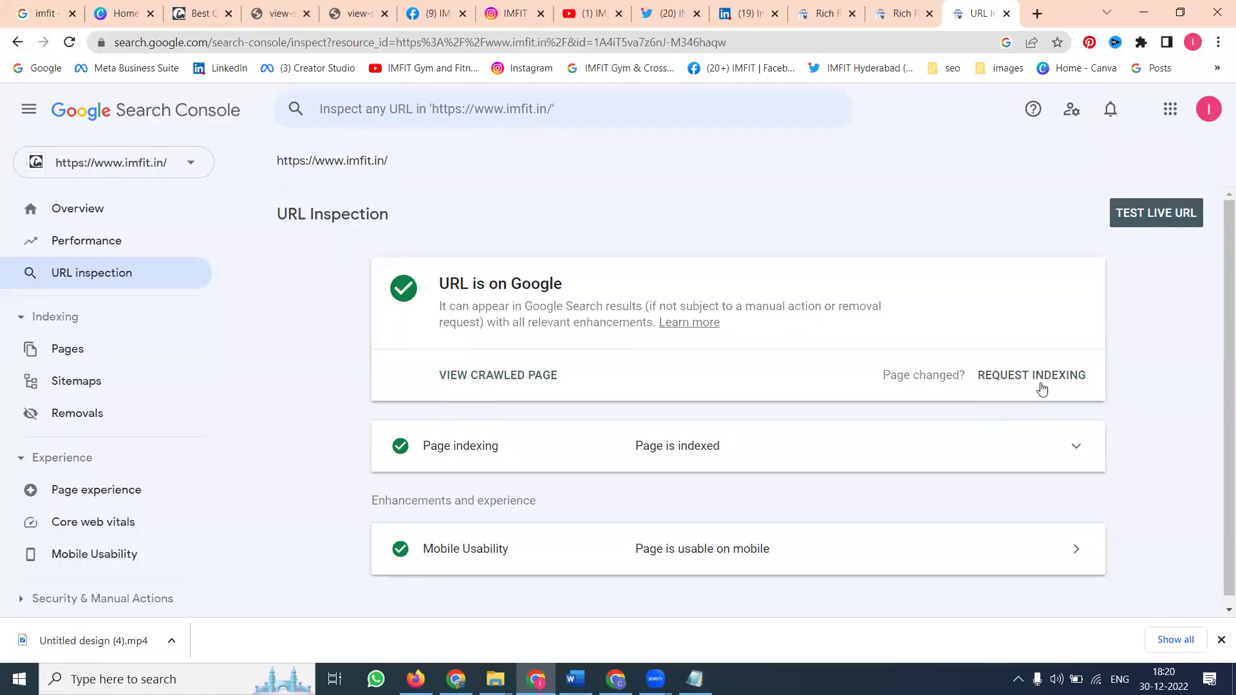
pyautogui.scroll(-1, 948, 332)
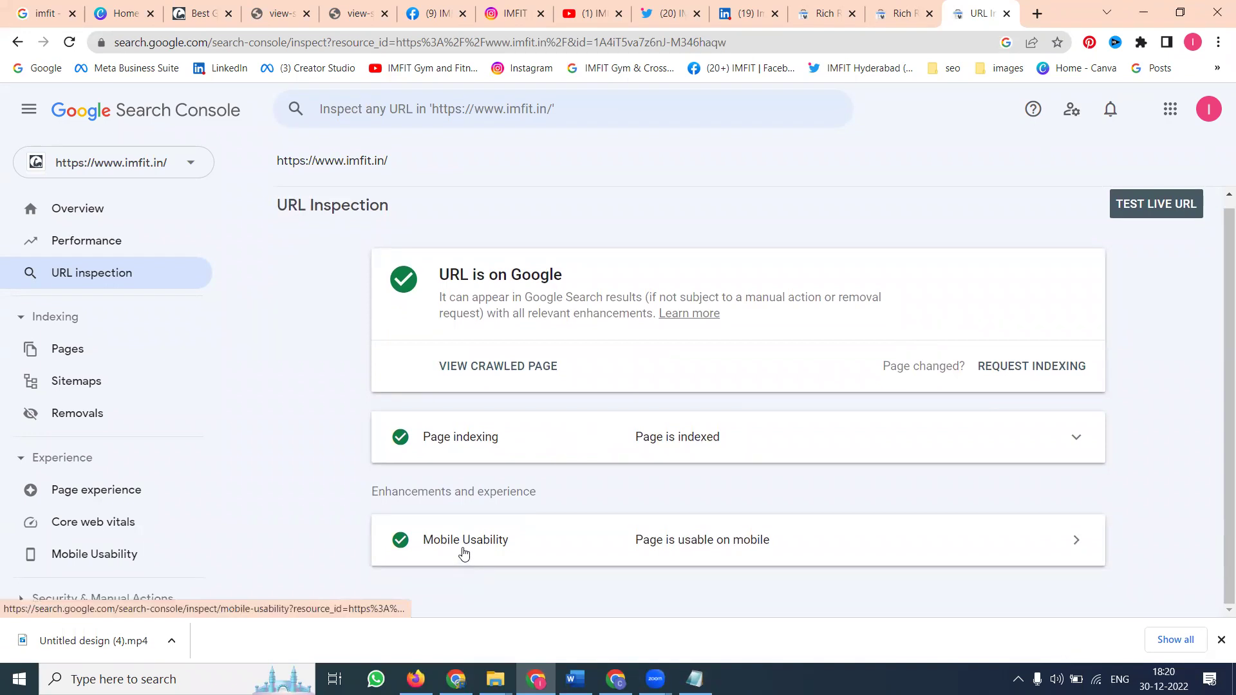
pyautogui.click(1059, 365)
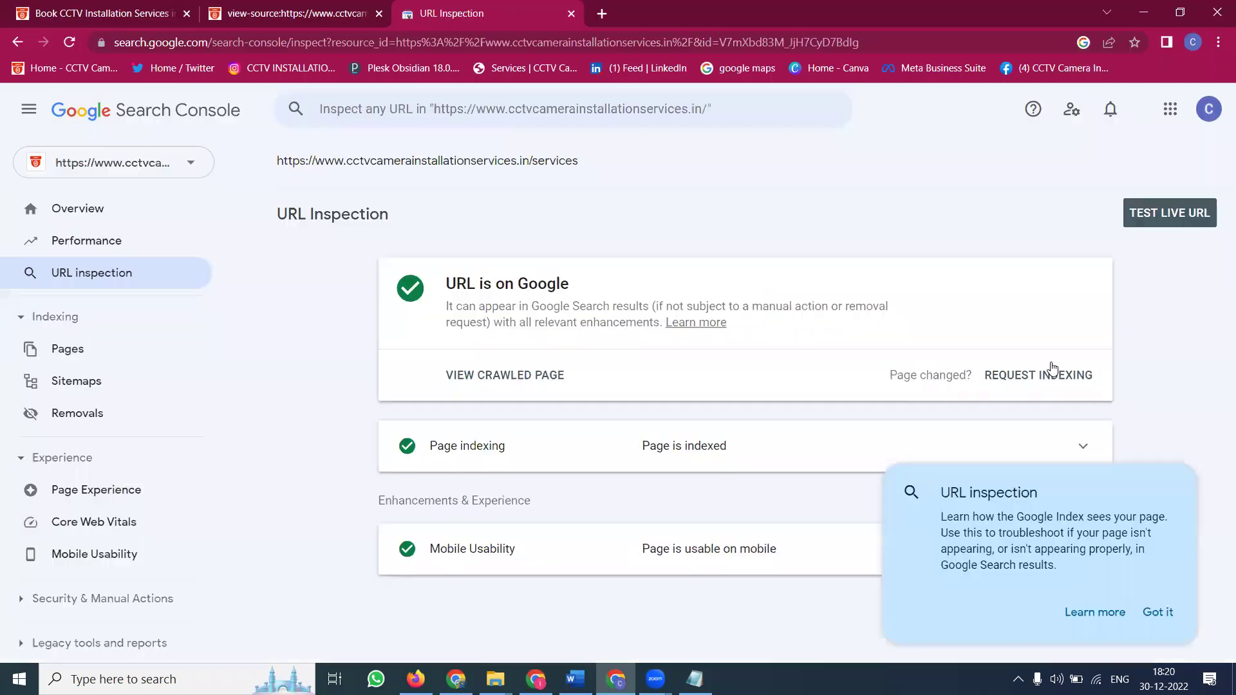
pyautogui.click(1041, 371)
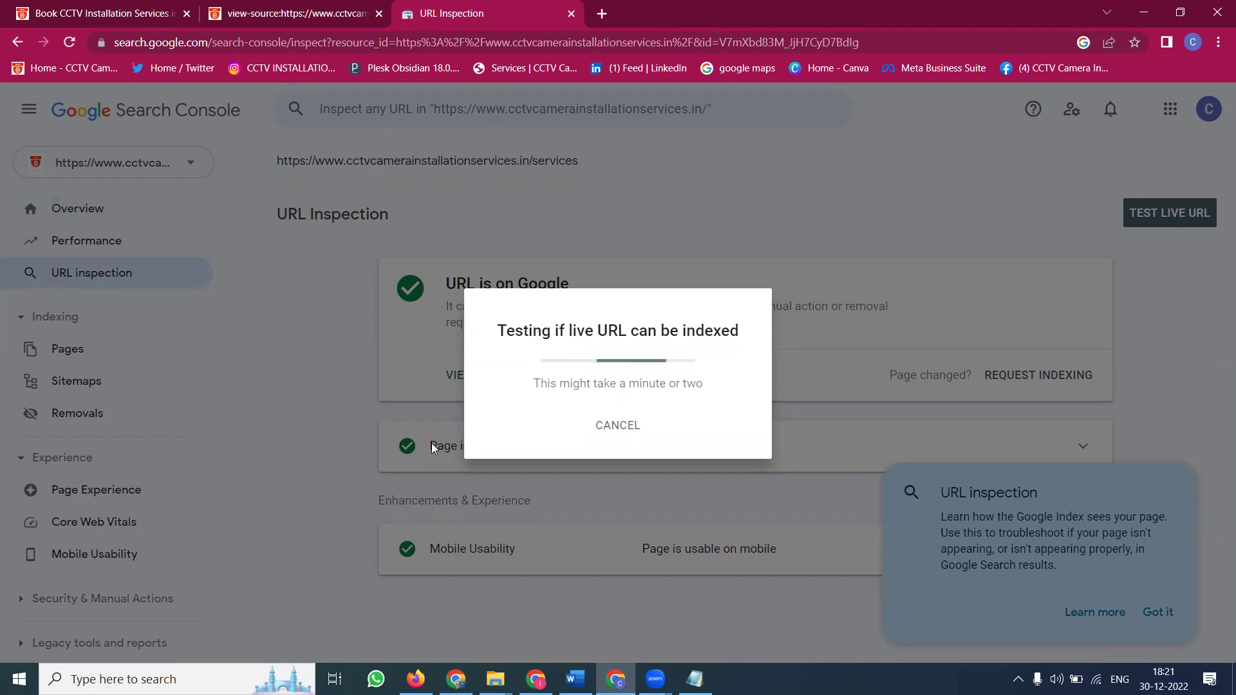
# Browse the CCTV site's contact page with its map, the service areas list, and the Kukatpally service page.
pyautogui.click(143, 22)
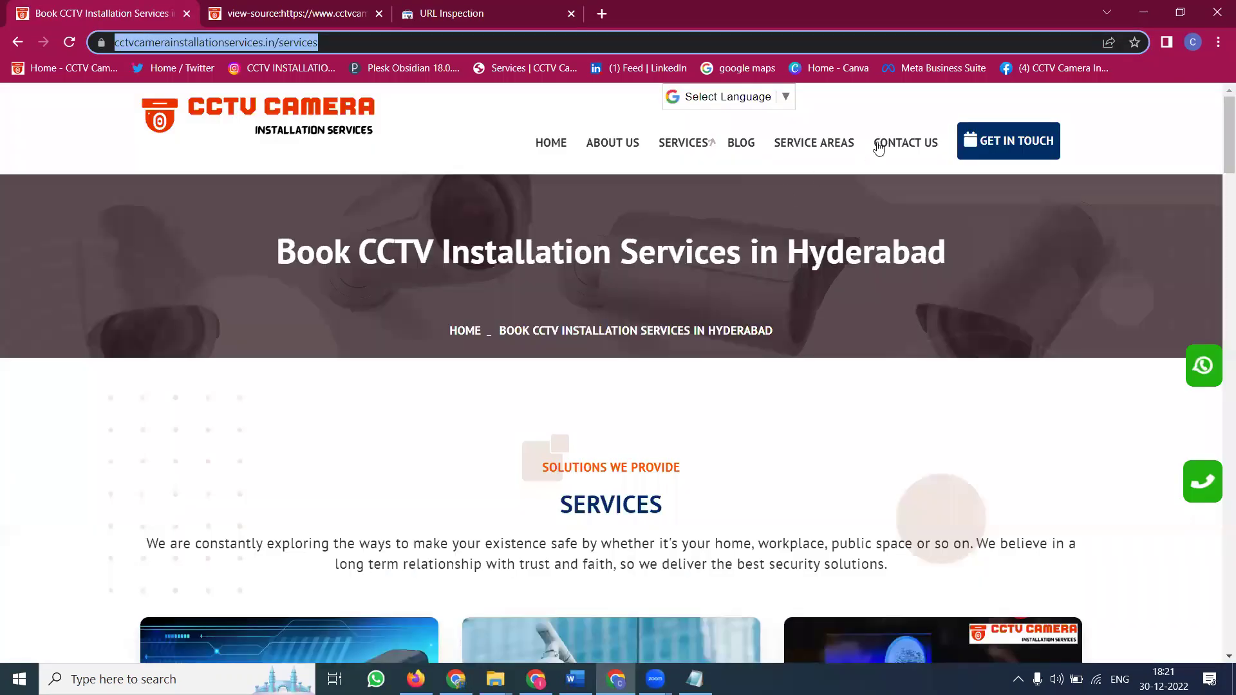
pyautogui.click(878, 148)
pyautogui.scroll(-5, 889, 243)
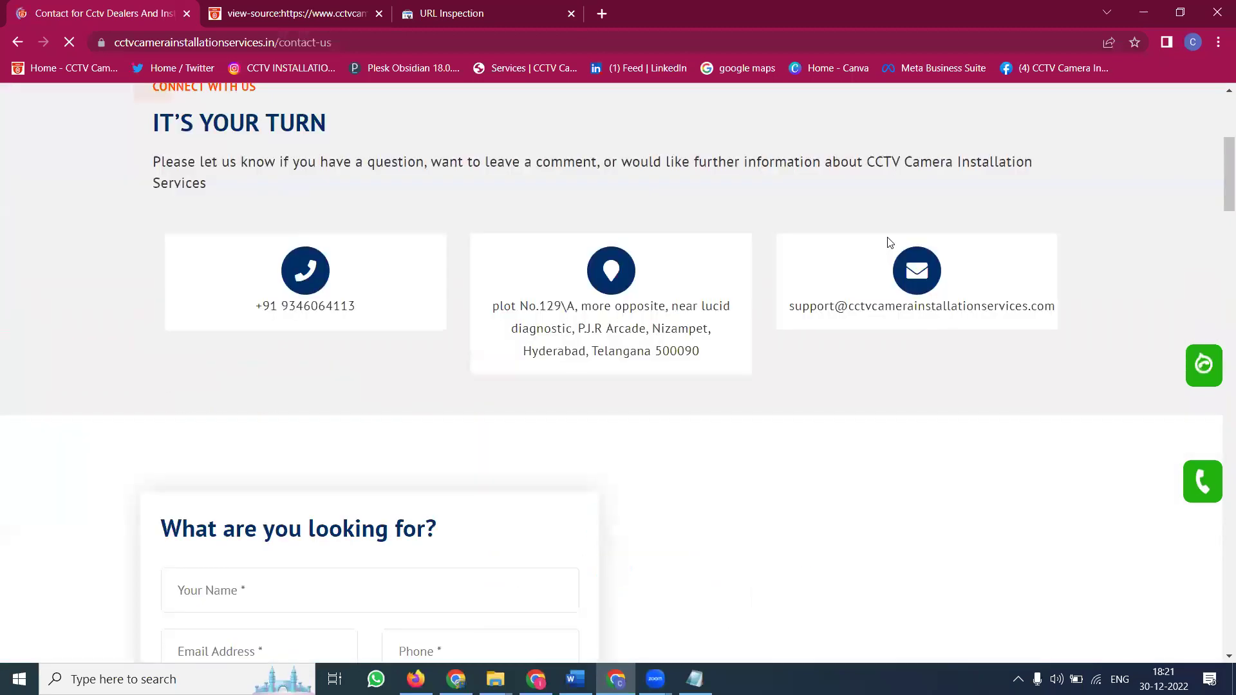
pyautogui.scroll(-5, 889, 243)
pyautogui.scroll(1, 750, 250)
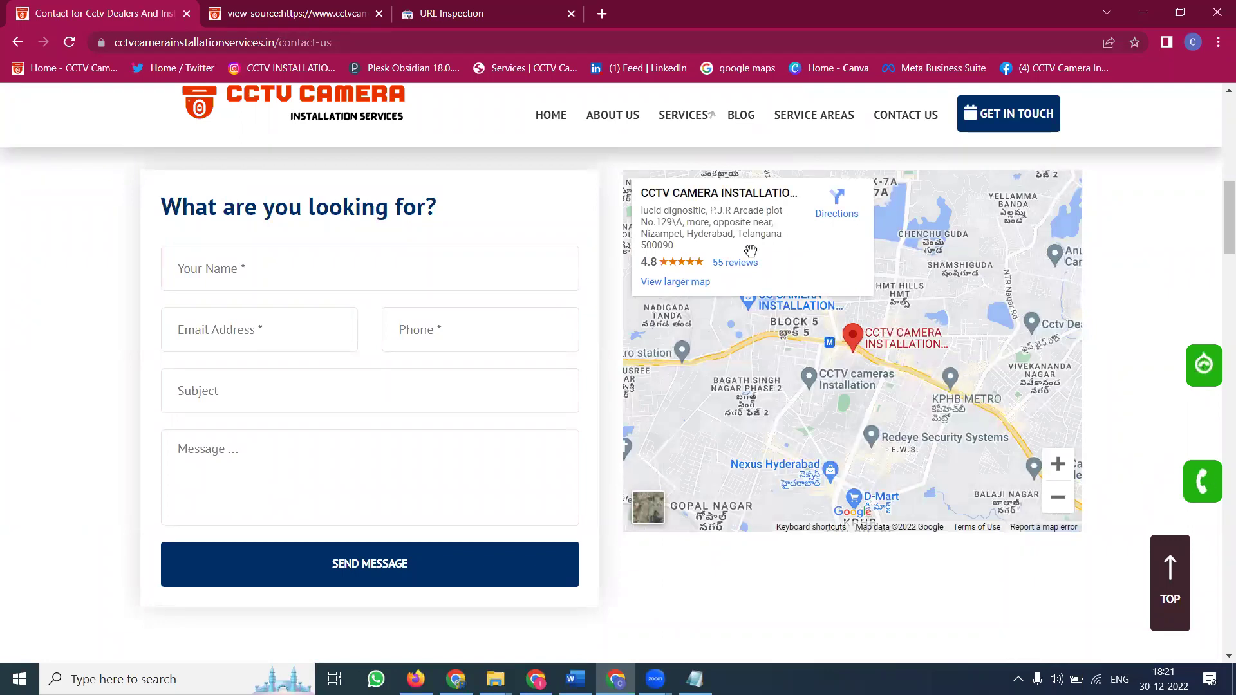
pyautogui.click(800, 114)
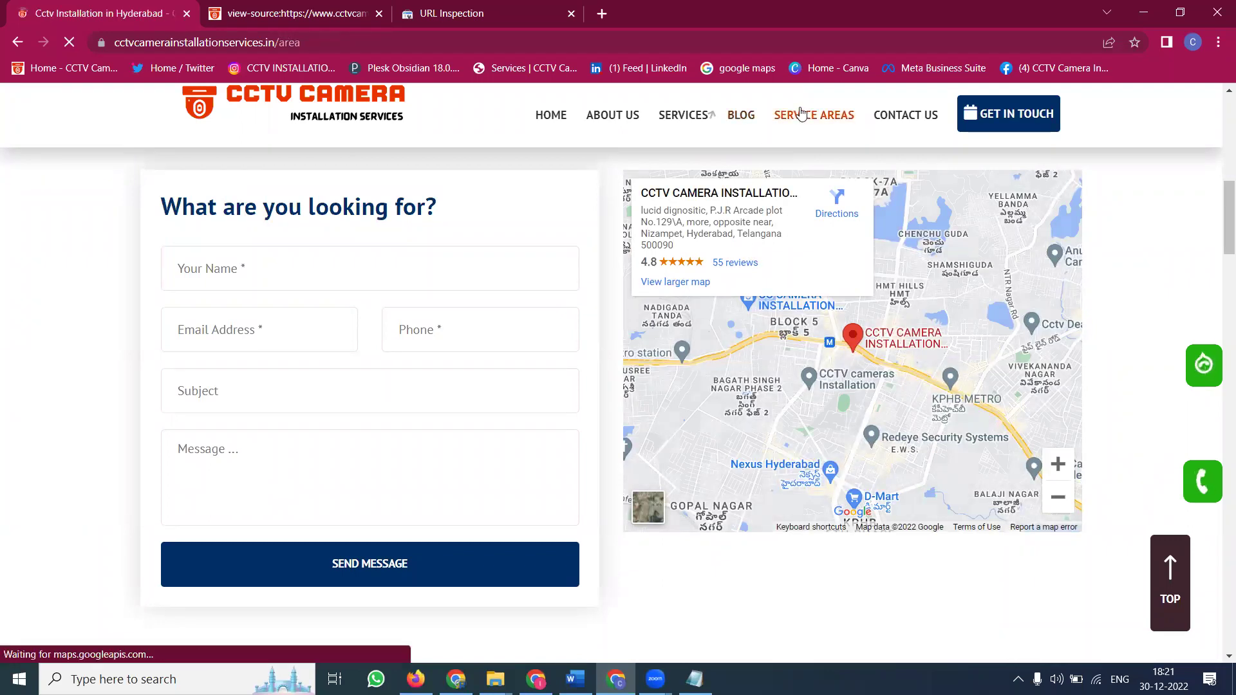
pyautogui.scroll(-5, 489, 309)
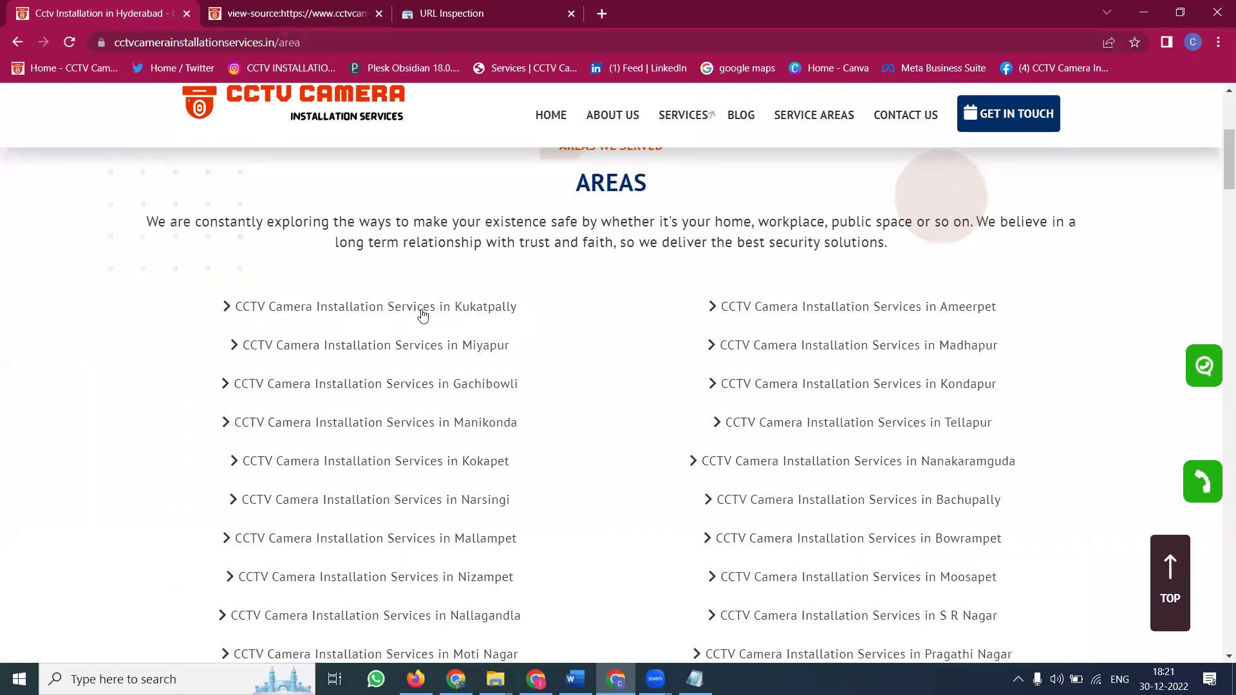
pyautogui.click(418, 308)
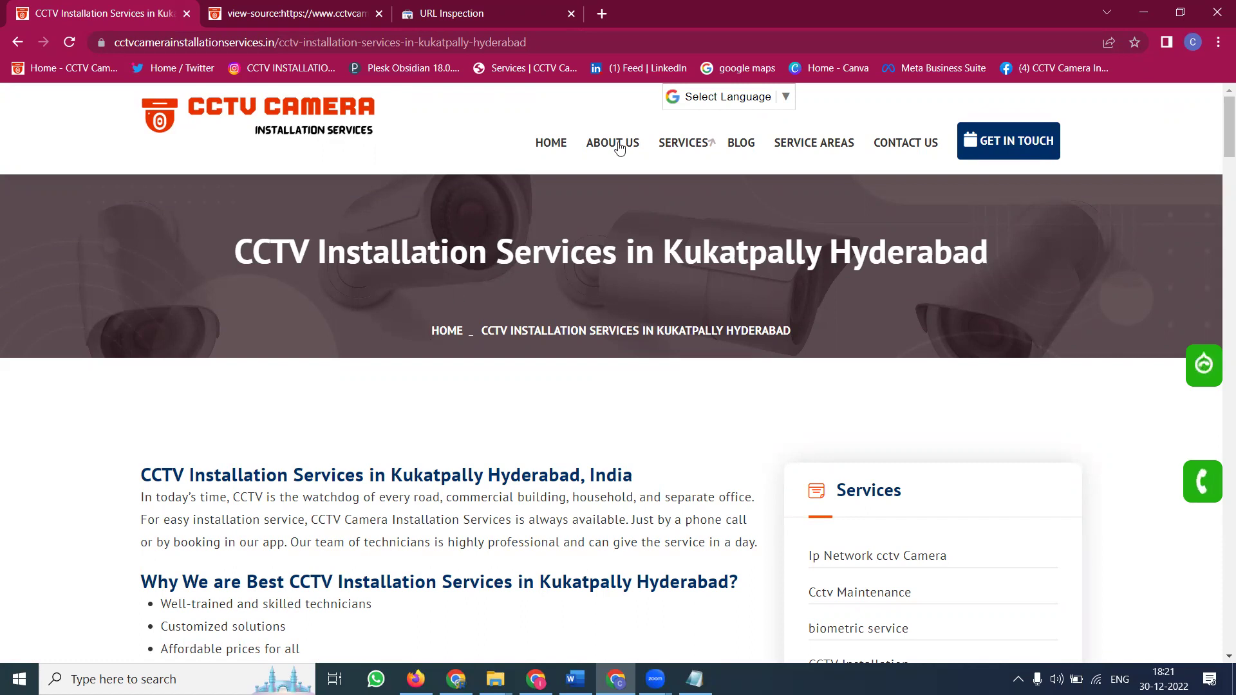
# Return to imfit.in's URL inspection, dismiss the indexing confirmation, and start a live URL test.
pyautogui.click(1138, 20)
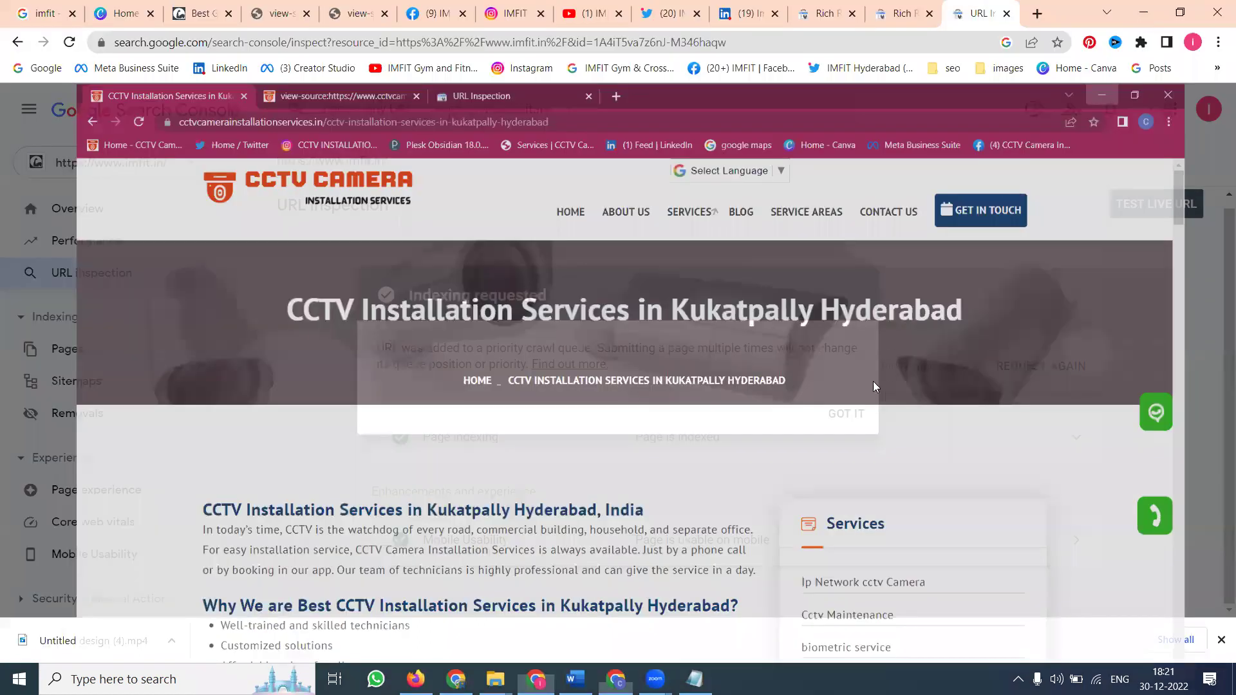
pyautogui.click(855, 410)
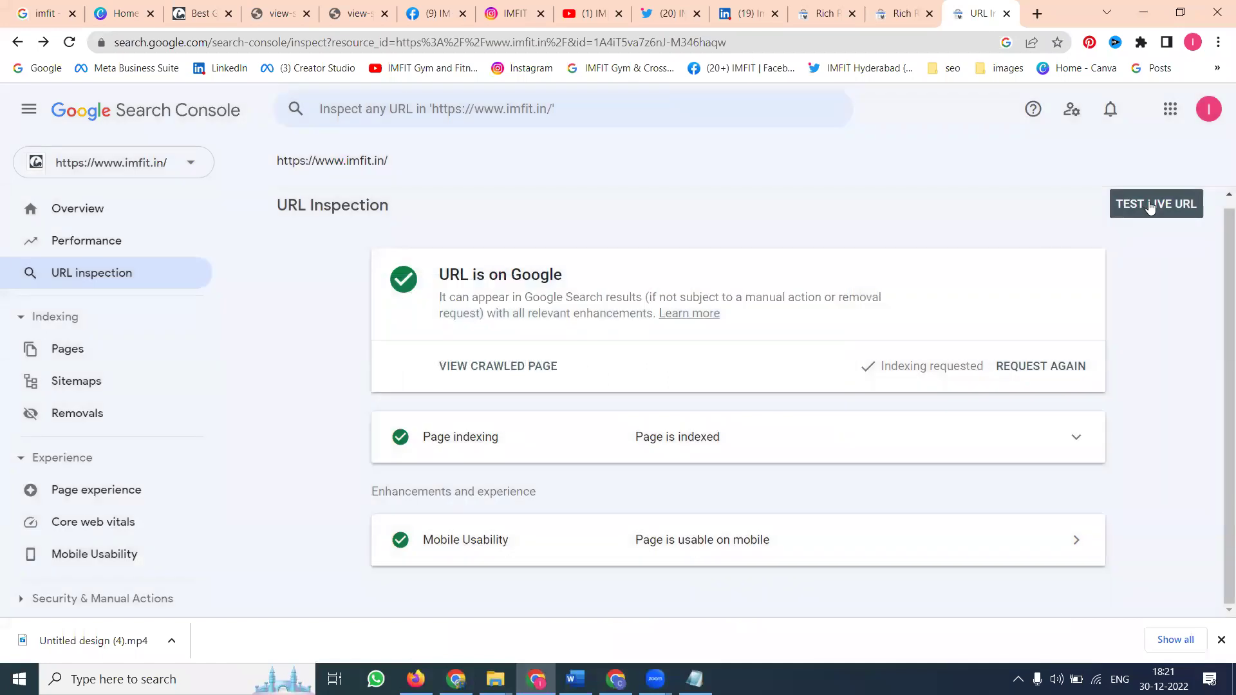
pyautogui.click(1150, 204)
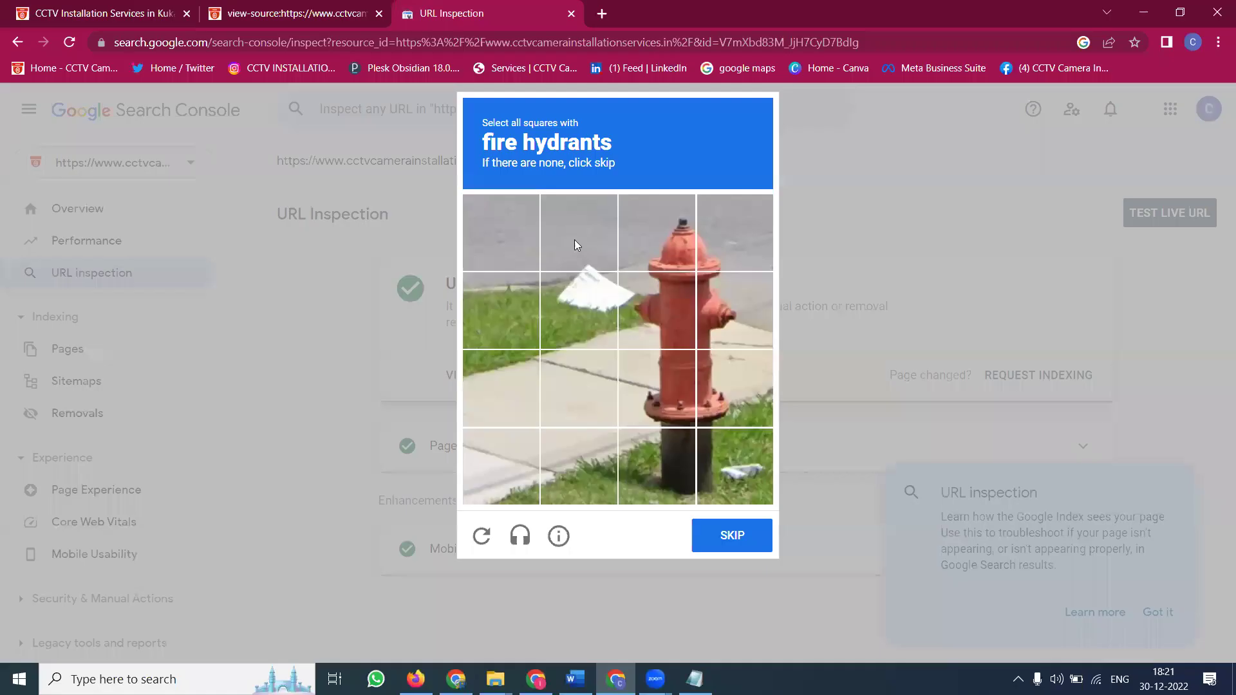
# In the CCTV site's verification challenge, select the seven squares showing the fire hydrant and continue to the next image.
pyautogui.click(657, 255)
pyautogui.click(660, 309)
pyautogui.click(743, 317)
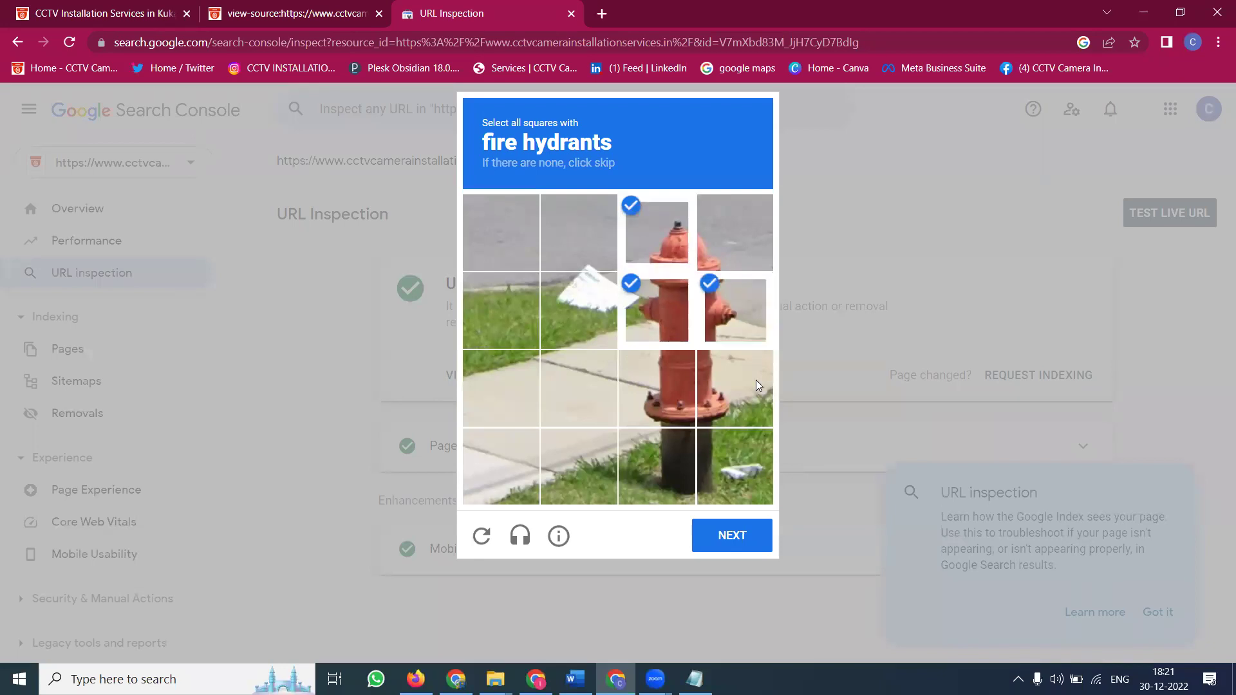
pyautogui.click(755, 380)
pyautogui.click(657, 388)
pyautogui.click(656, 466)
pyautogui.click(725, 477)
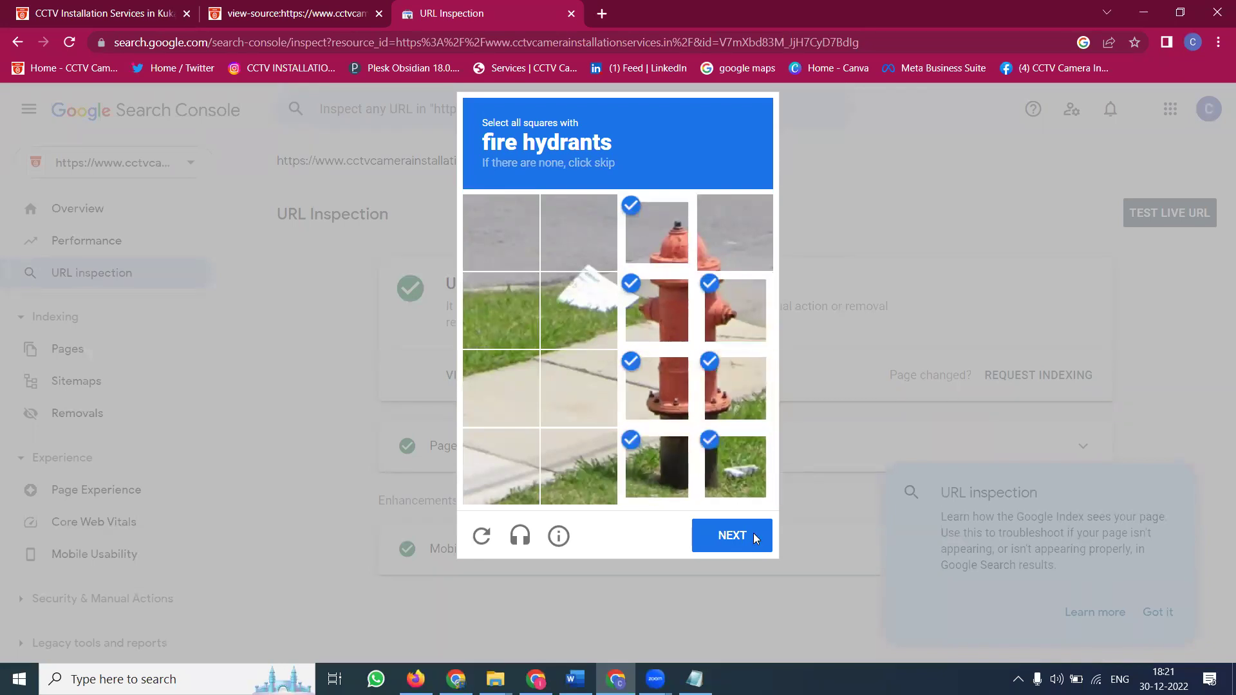
pyautogui.click(732, 535)
# Select the squares containing traffic lights in the verification challenge and submit it.
pyautogui.click(646, 373)
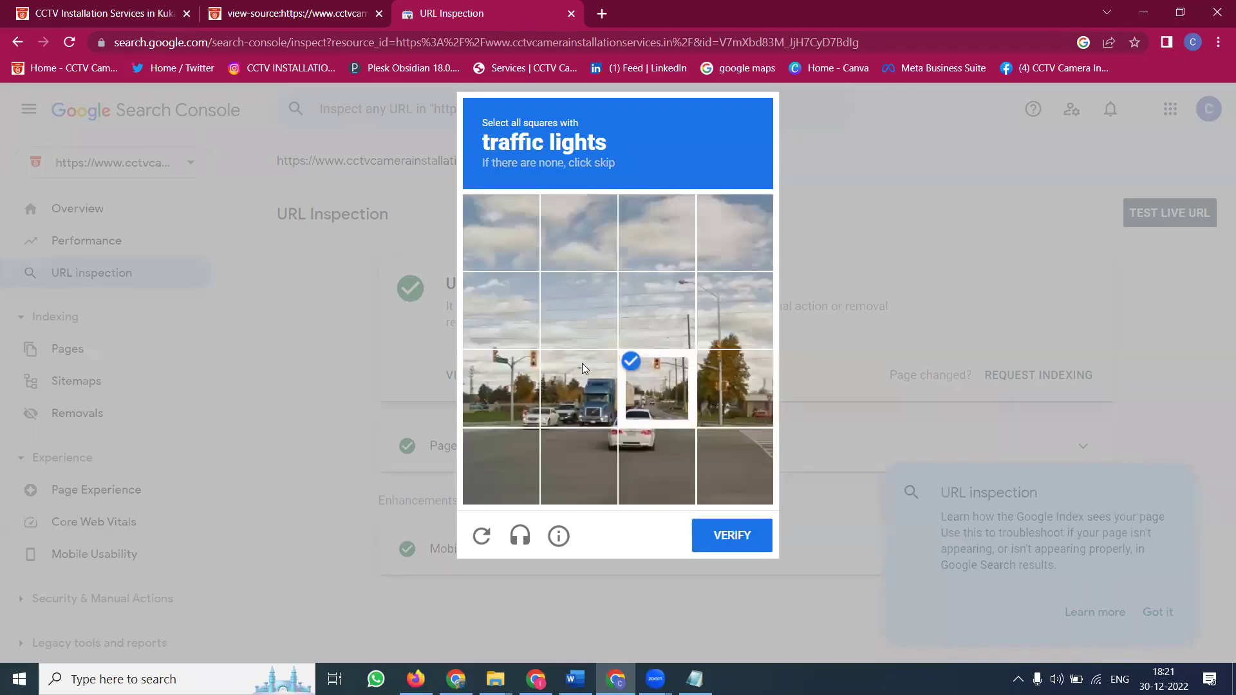
pyautogui.click(579, 368)
pyautogui.click(566, 373)
pyautogui.click(521, 374)
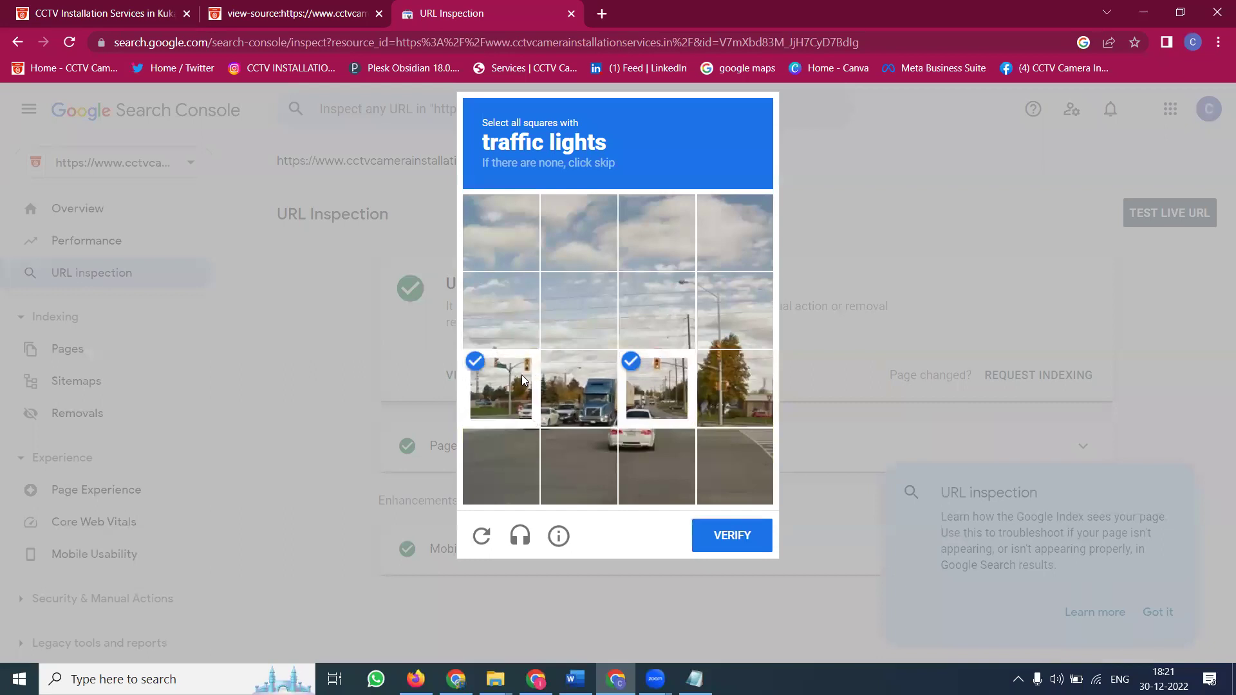
pyautogui.click(719, 370)
pyautogui.click(734, 535)
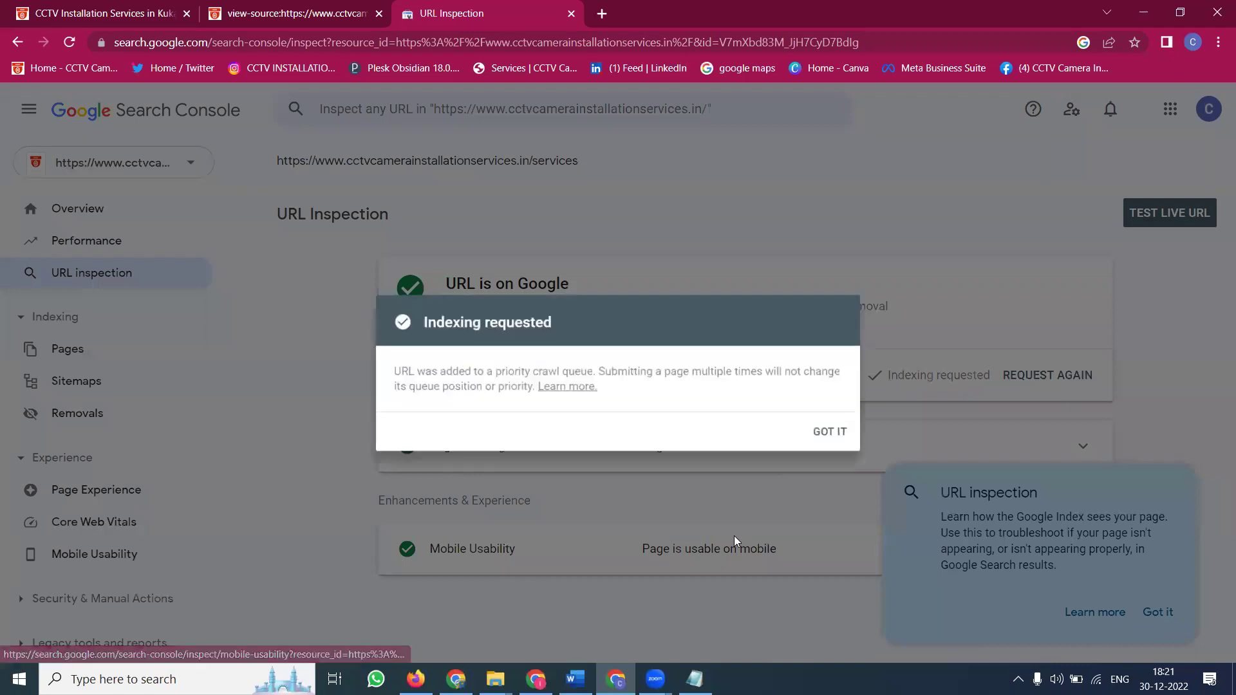
# Dismiss the indexing confirmation, start a live test of the CCTV services page, and review imfit.in's live test results.
pyautogui.click(846, 435)
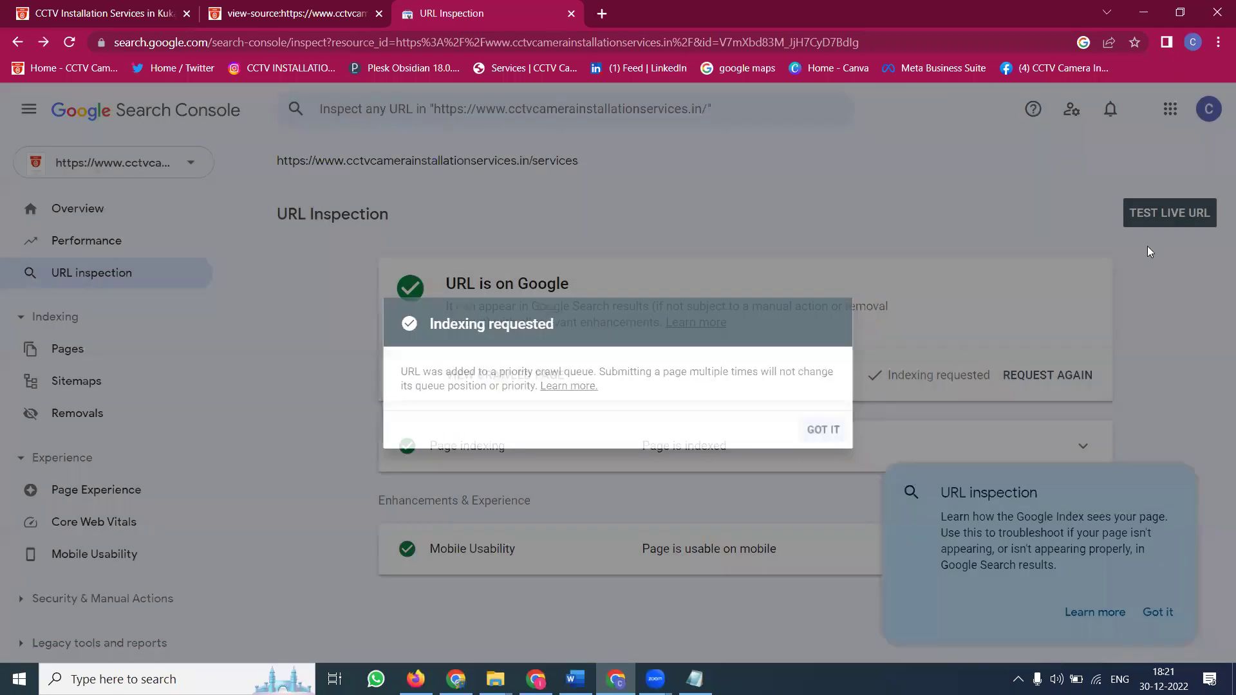
pyautogui.click(1161, 221)
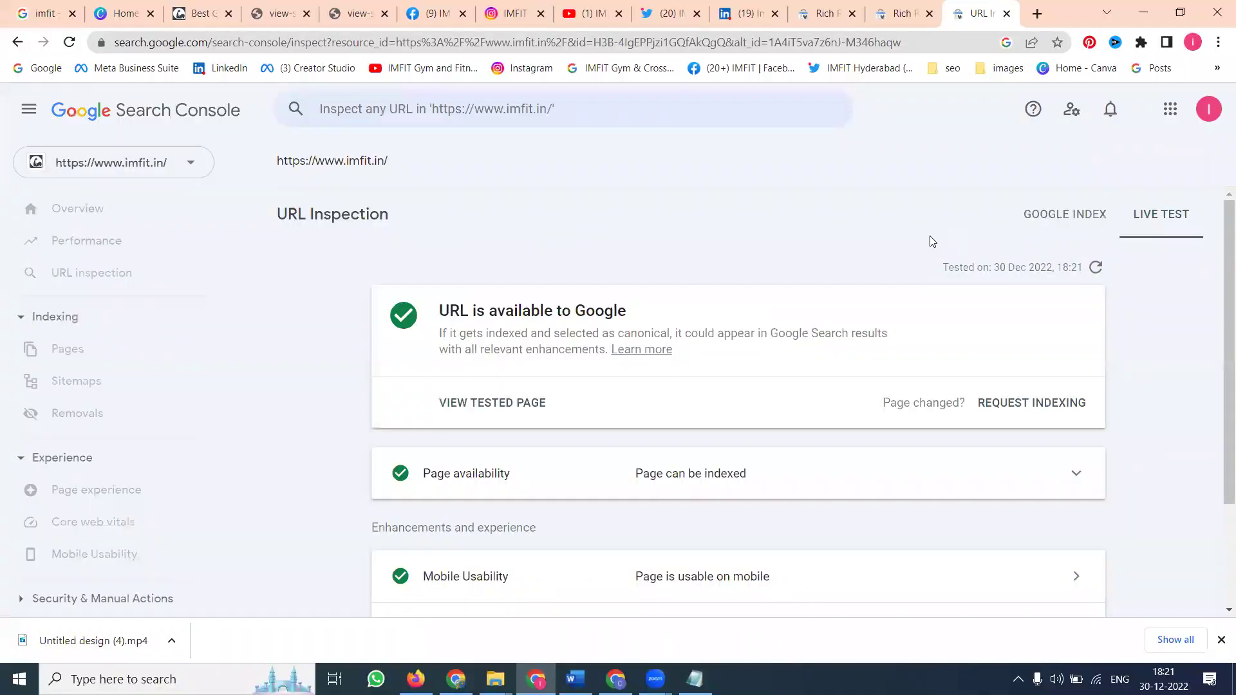
pyautogui.scroll(-2, 929, 241)
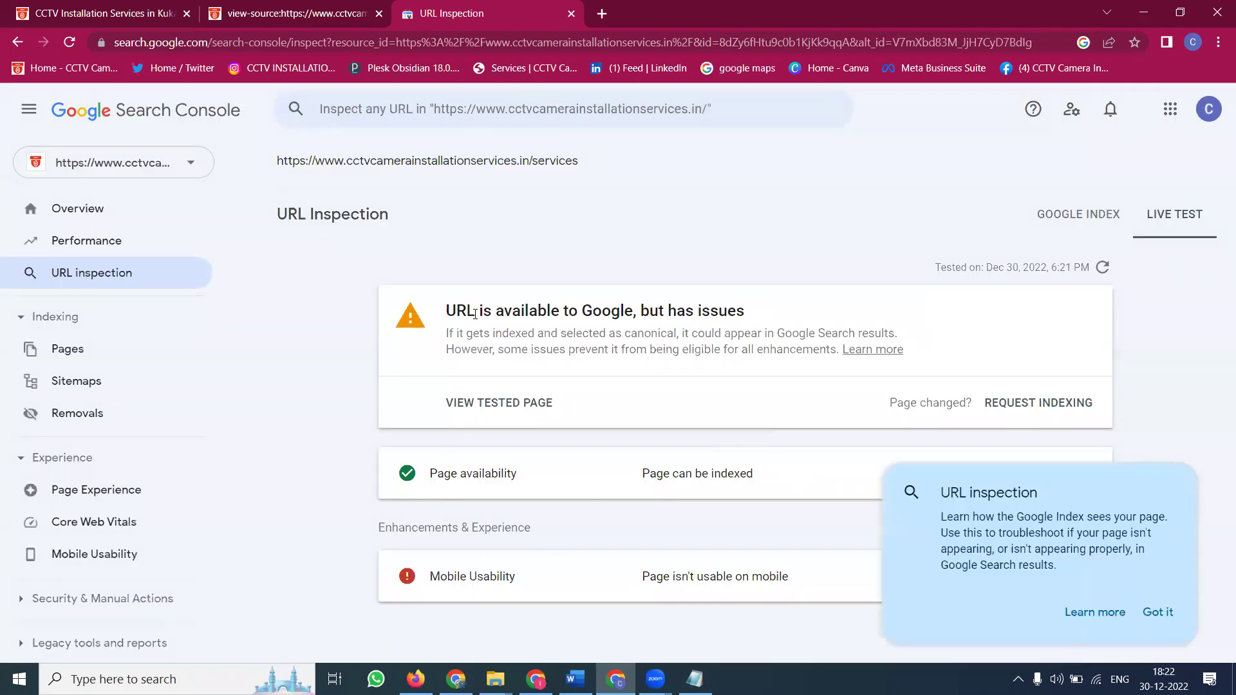
# Rerun the live test of the CCTV services page and check the Logos details in imfit.in's live test results.
pyautogui.click(1102, 268)
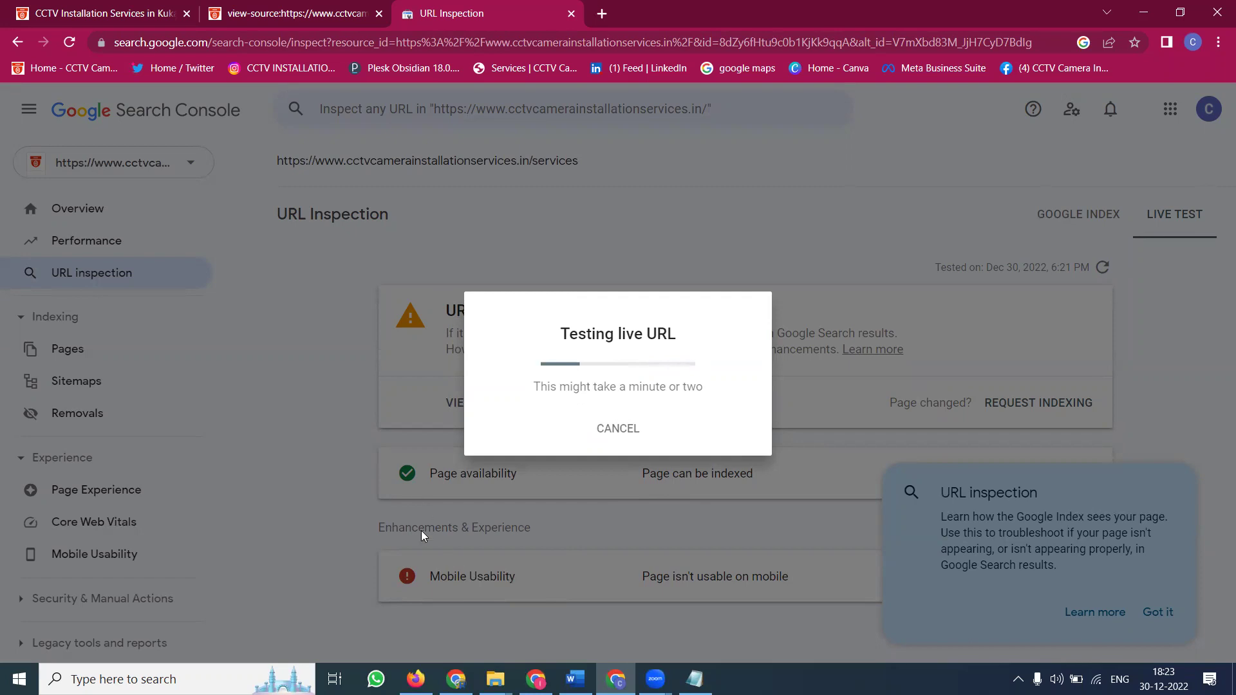
pyautogui.click(535, 679)
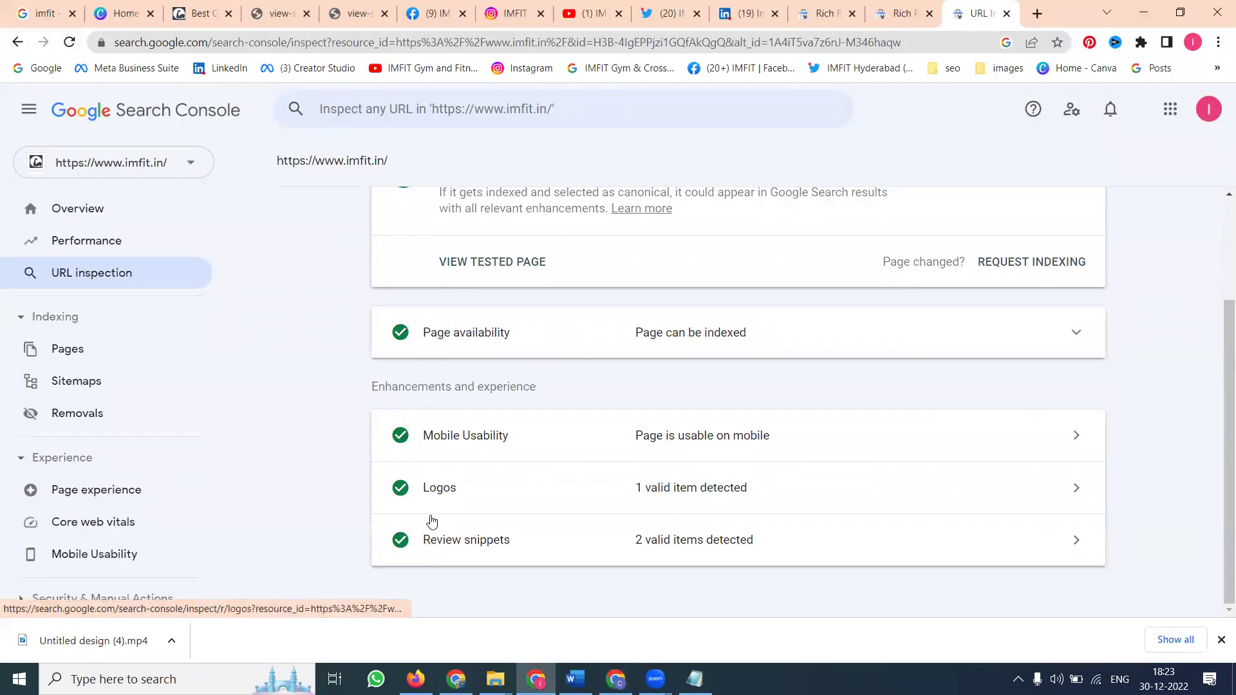
pyautogui.click(433, 490)
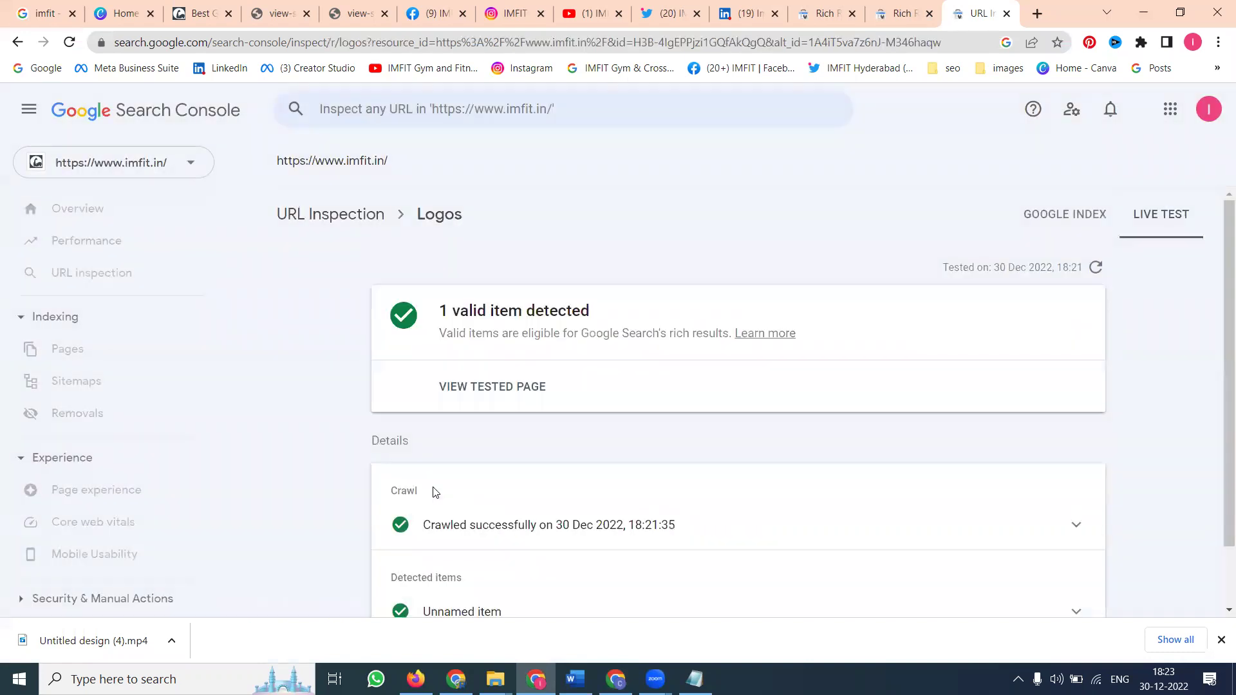
pyautogui.scroll(-1, 433, 492)
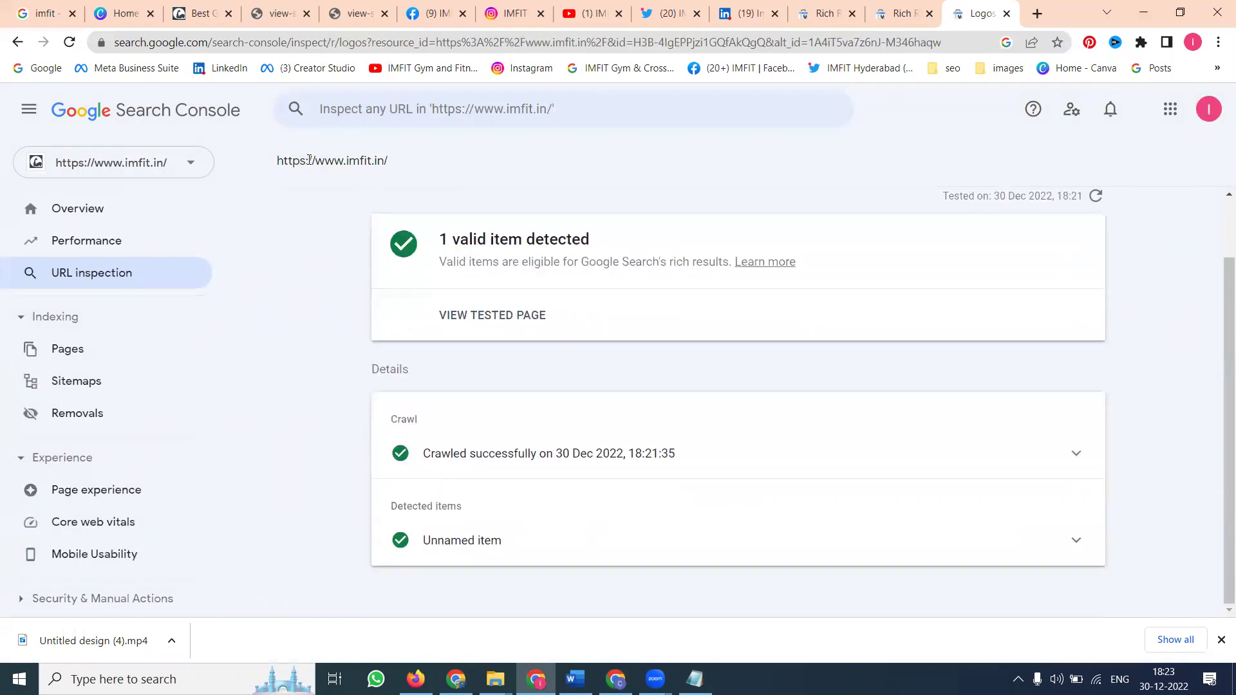
pyautogui.scroll(1, 318, 198)
pyautogui.click(309, 213)
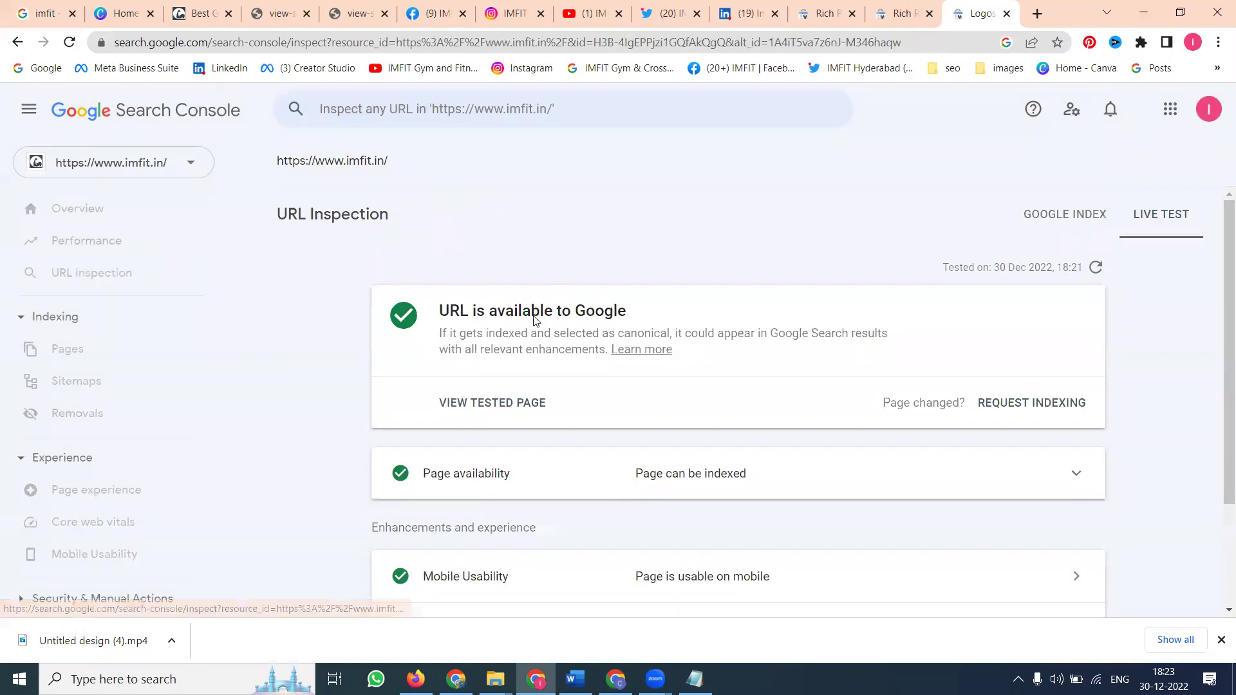
# Open the Review snippets result for imfit.in and expand both detected items to examine their review and rating fields.
pyautogui.scroll(-1, 512, 536)
pyautogui.scroll(-1, 512, 536)
pyautogui.click(499, 538)
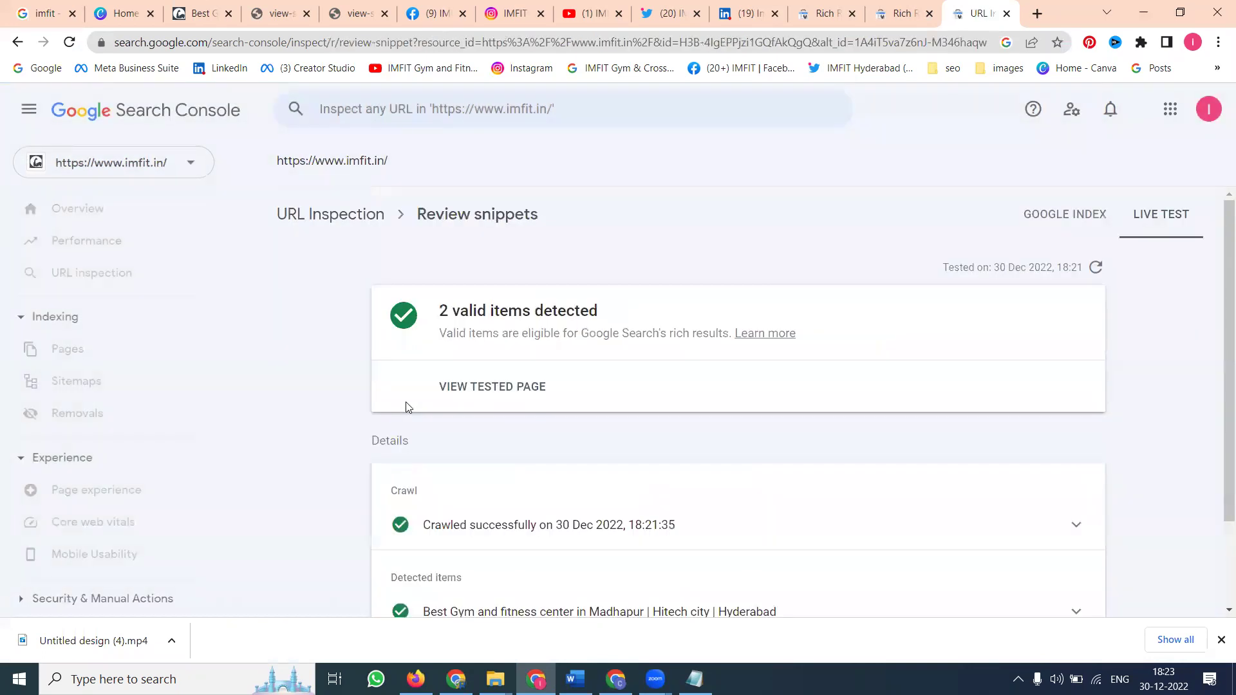
pyautogui.scroll(-2, 406, 406)
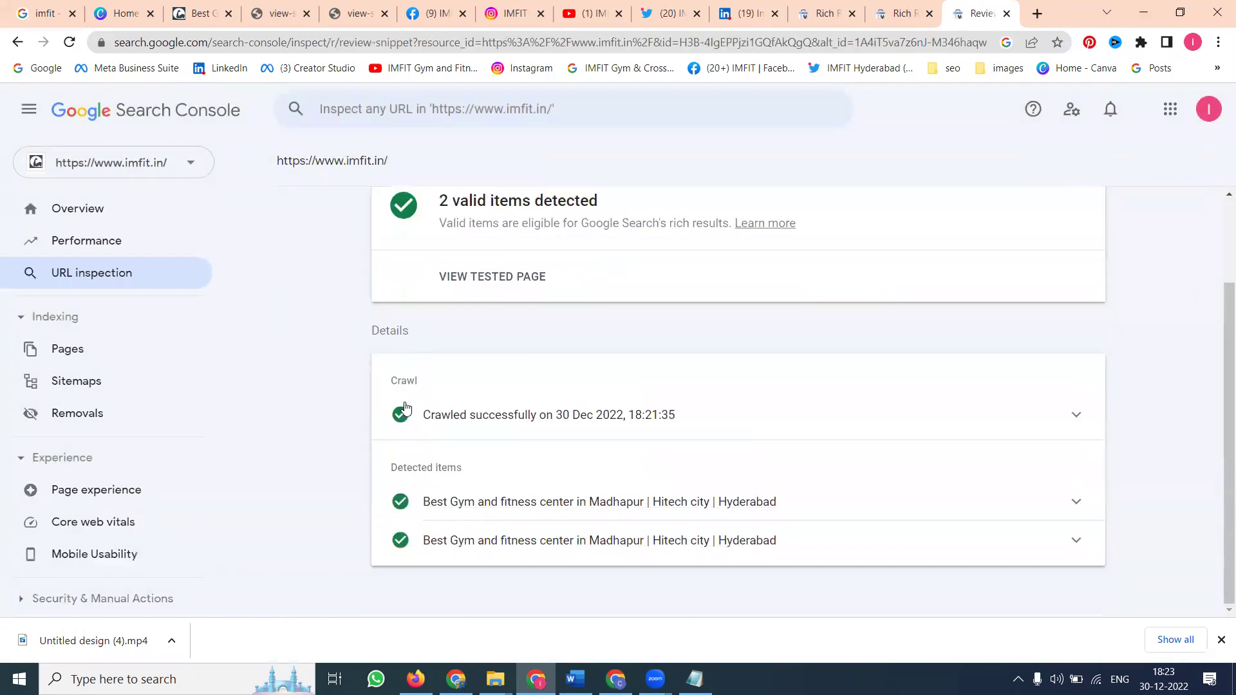
pyautogui.click(466, 509)
pyautogui.scroll(-4, 464, 511)
pyautogui.click(683, 542)
pyautogui.scroll(-2, 587, 466)
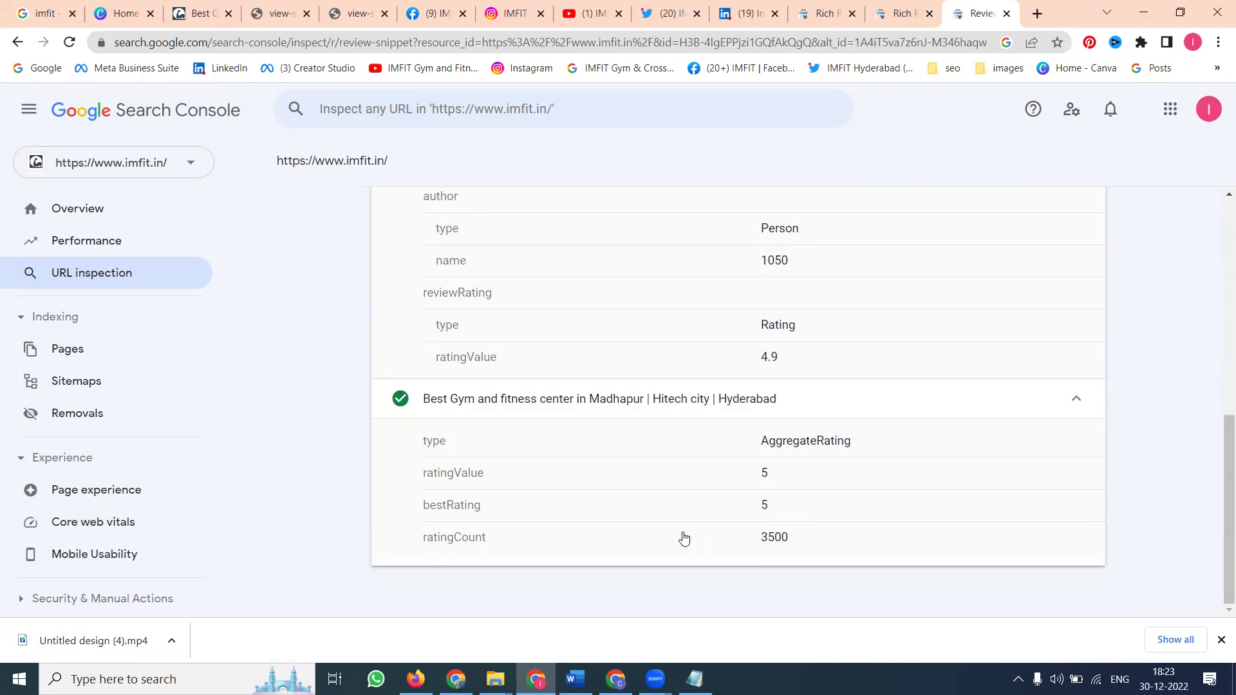
# Set the aggregate rating's ratingCount to 5000 in head.php, save the file, and close the editor.
pyautogui.click(457, 679)
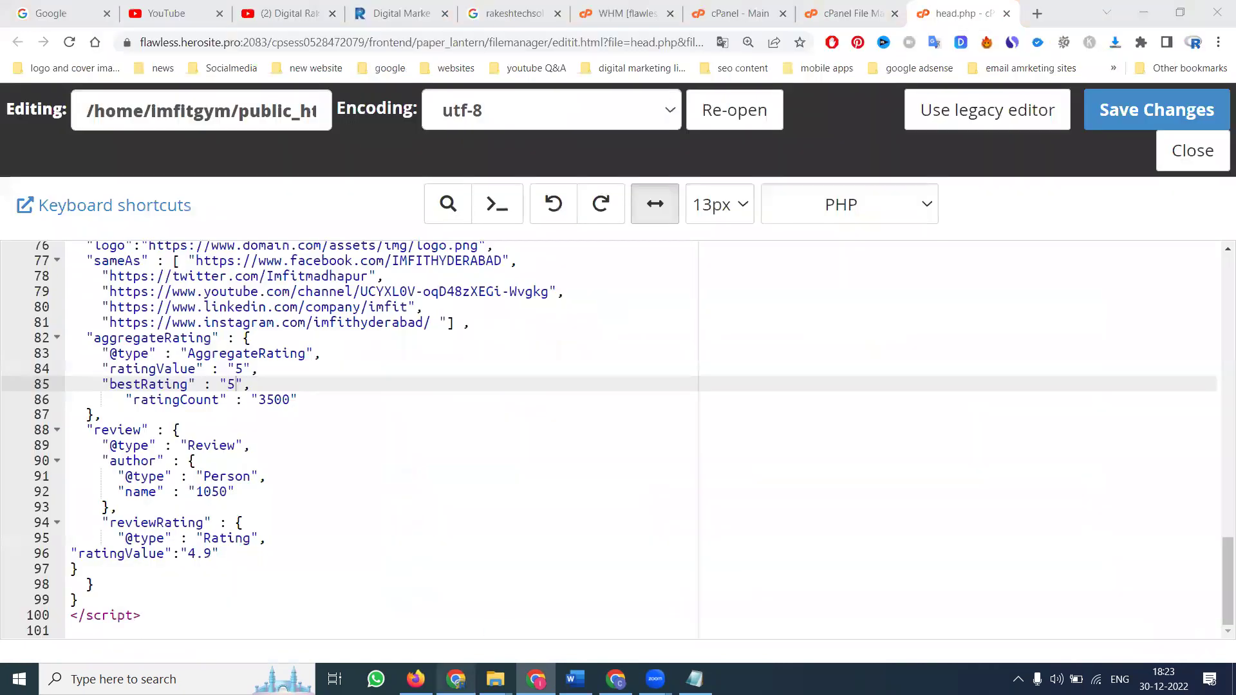
pyautogui.click(275, 399)
pyautogui.press('BackSpace')
pyautogui.press('BackSpace')
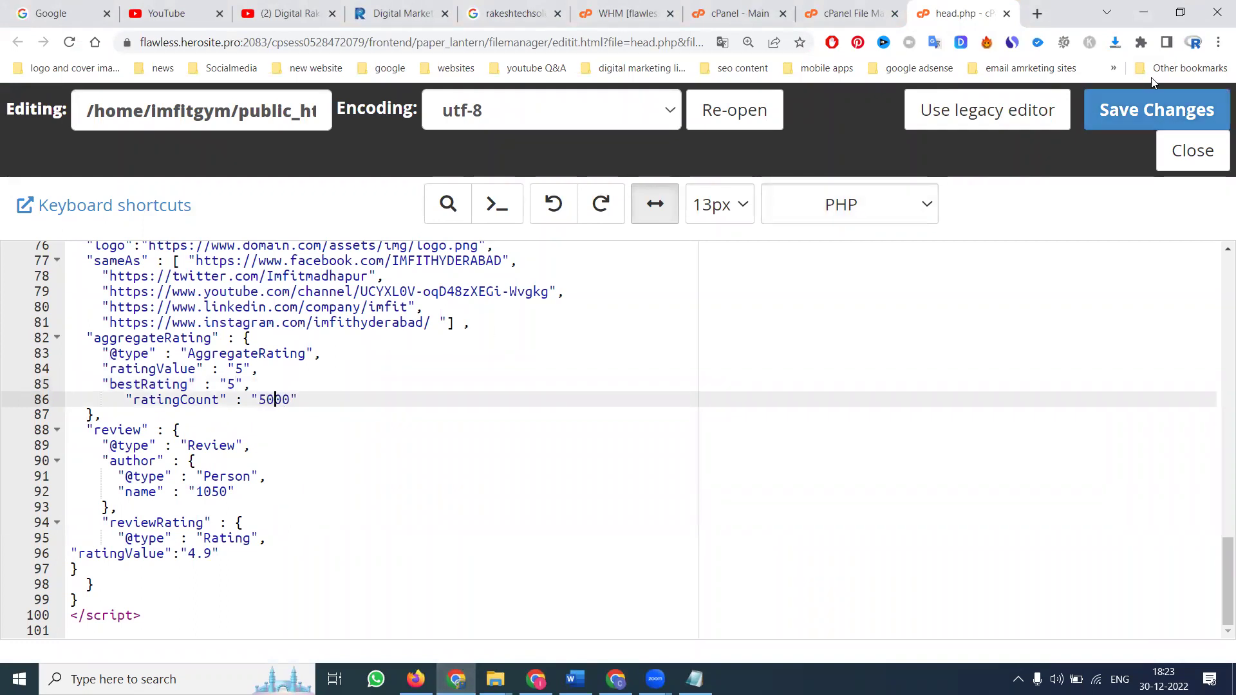
pyautogui.click(1142, 109)
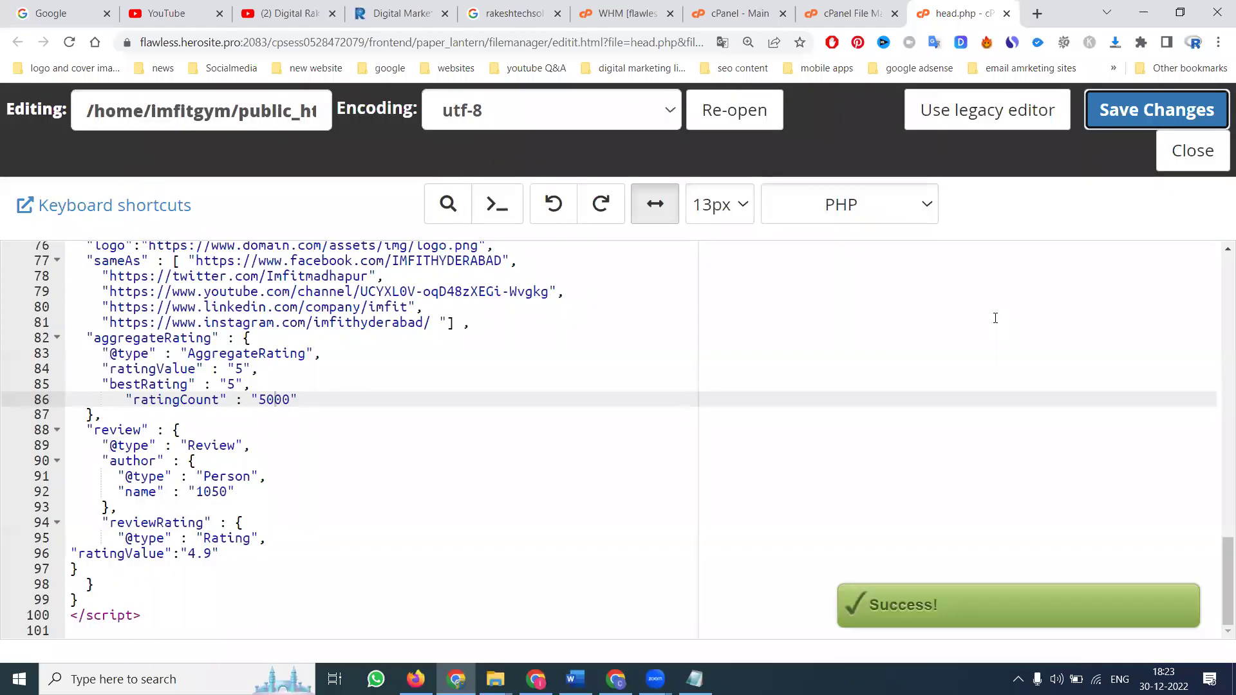
pyautogui.click(1006, 13)
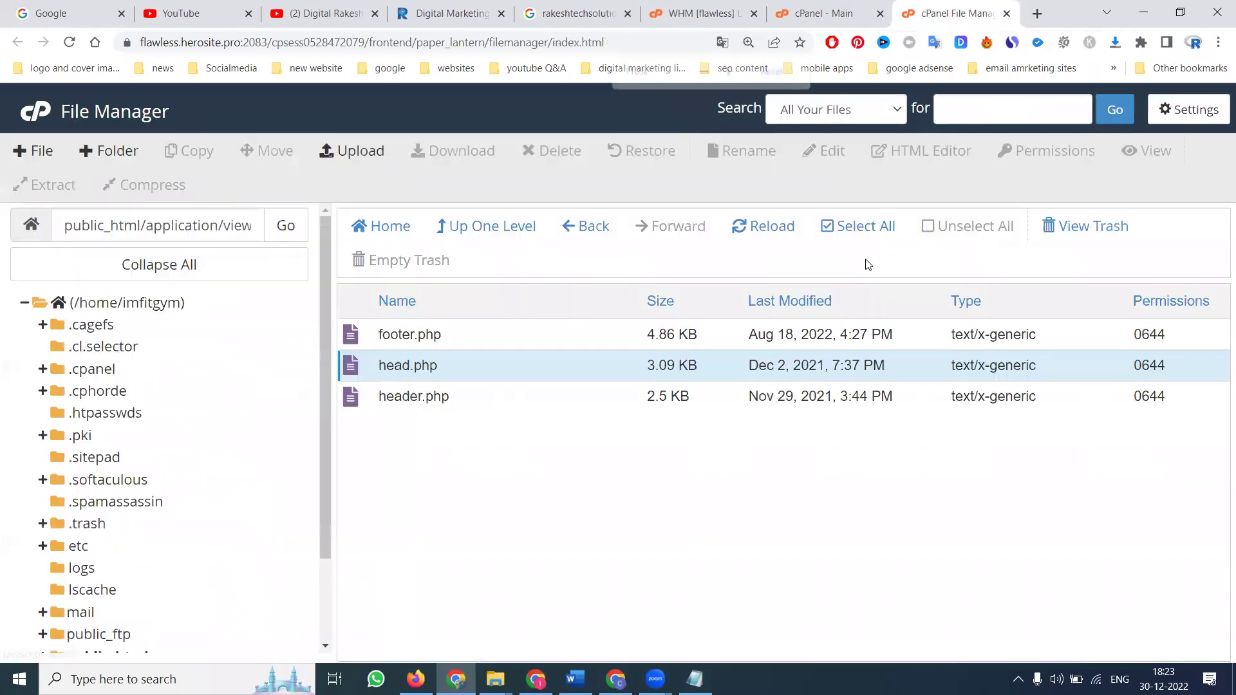
pyautogui.hotkey('ctrl', '-')
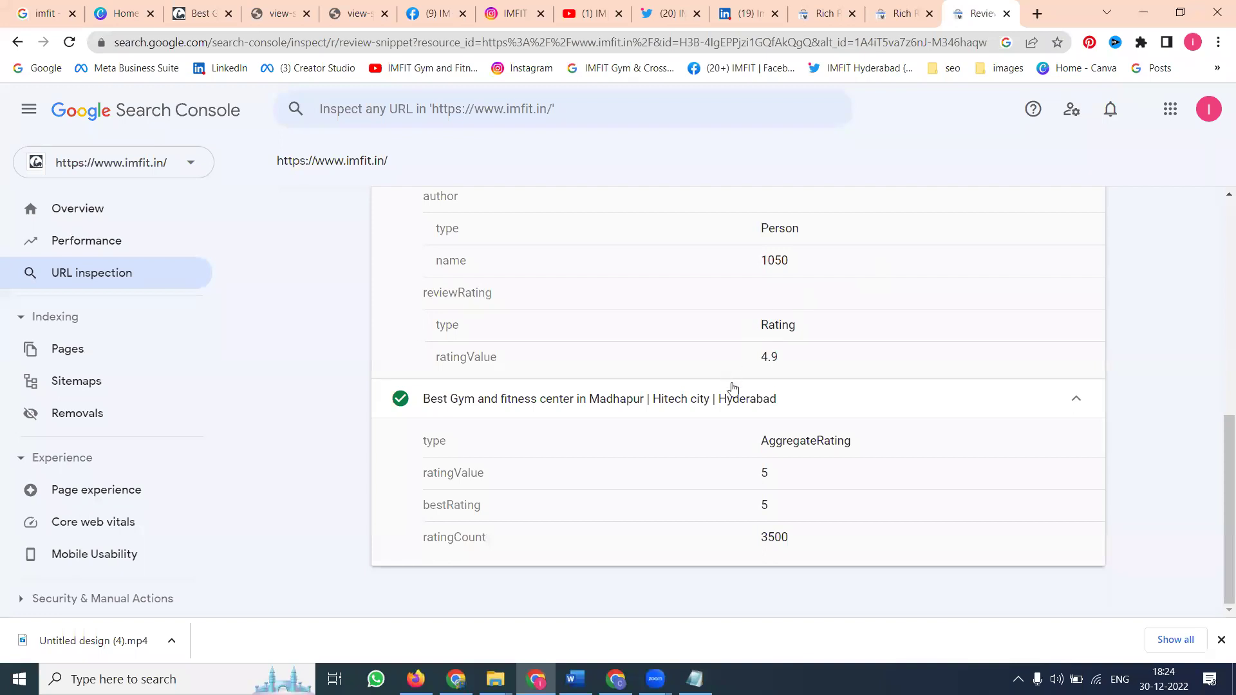
# Open the source of the weight-loss-fitness-center-in-madhapur blog page and highlight the social profile links in the schema's sameAs list.
pyautogui.scroll(2, 634, 385)
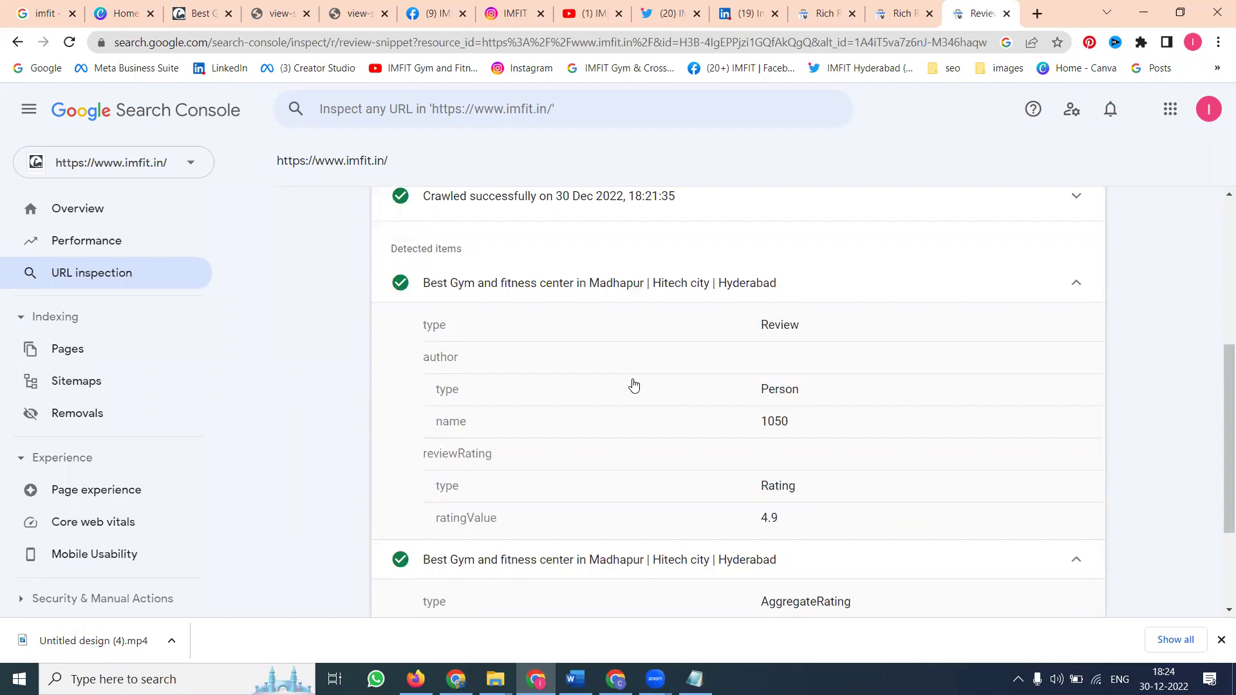
pyautogui.click(277, 14)
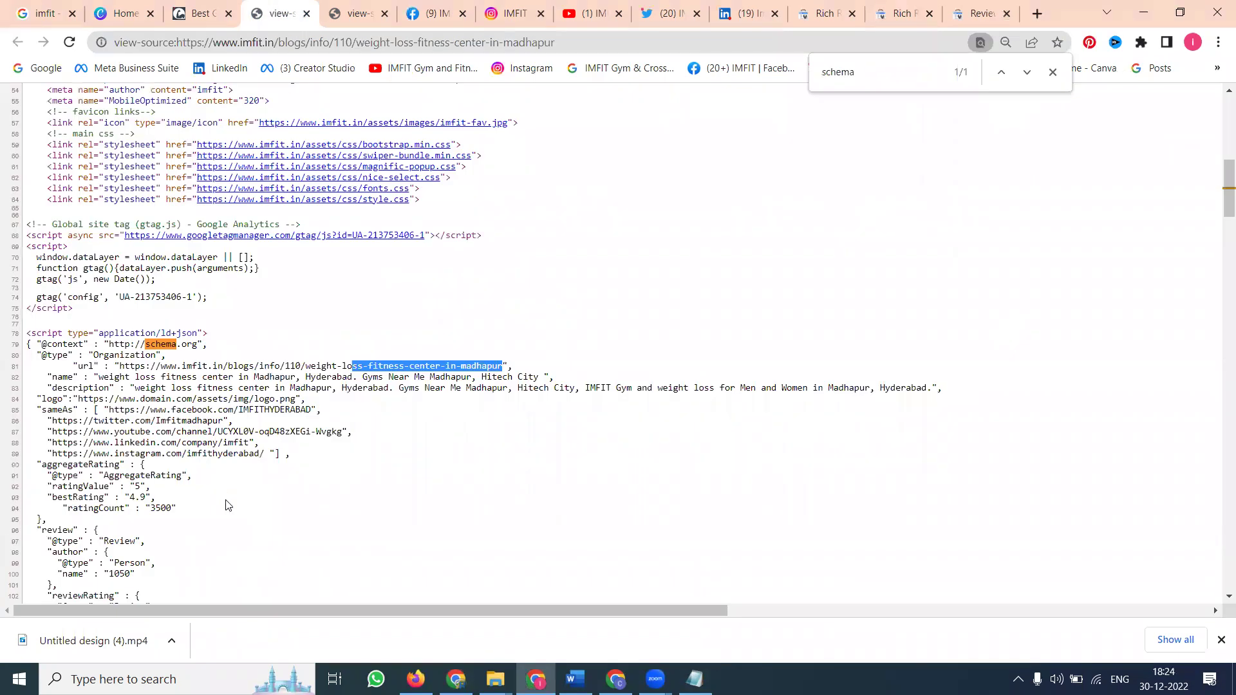
pyautogui.hotkey('ctrl', '+')
pyautogui.hotkey('ctrl', '+')
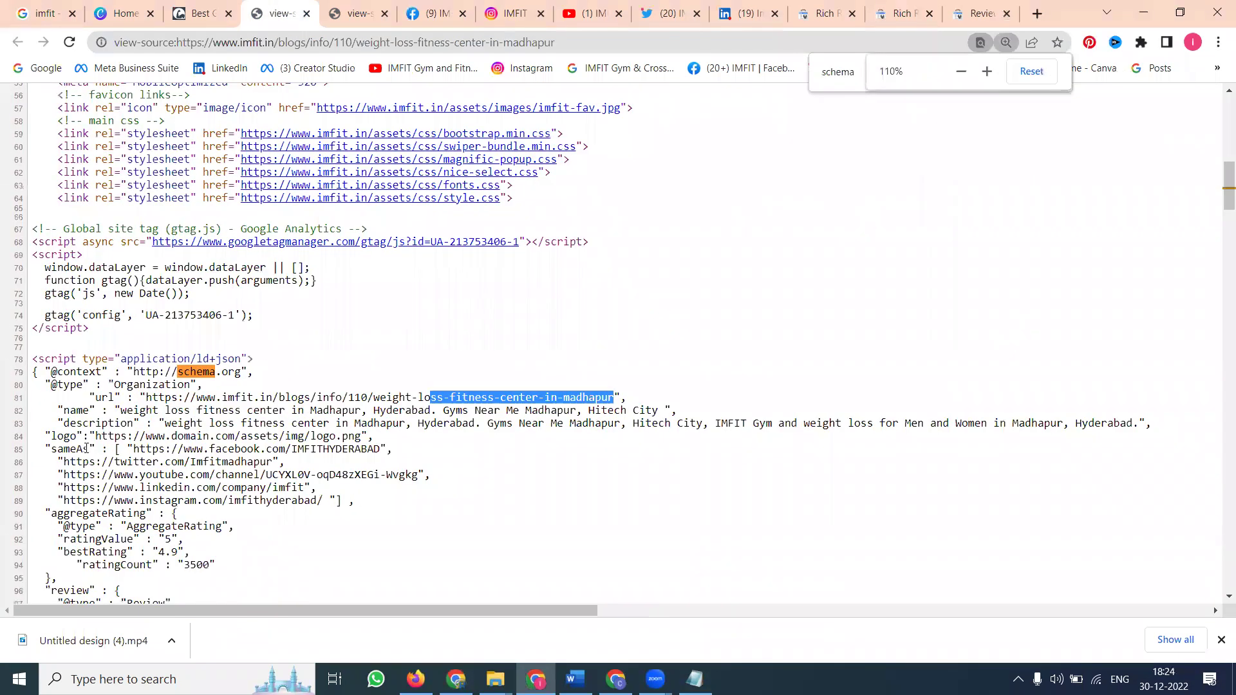
pyautogui.moveTo(87, 449); pyautogui.dragTo(357, 502)
# Examine the Google search results for imfit, including the social profiles in its business listing.
pyautogui.click(201, 13)
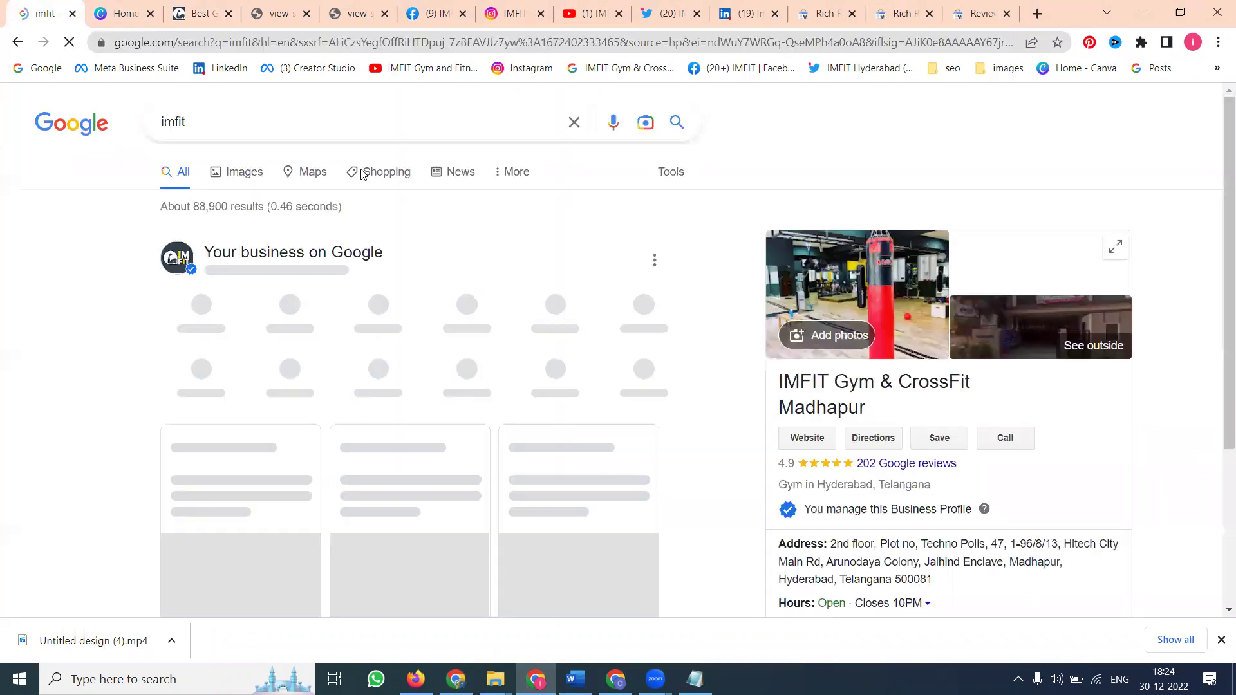
pyautogui.click(45, 14)
pyautogui.scroll(-3, 894, 360)
pyautogui.scroll(5, 888, 367)
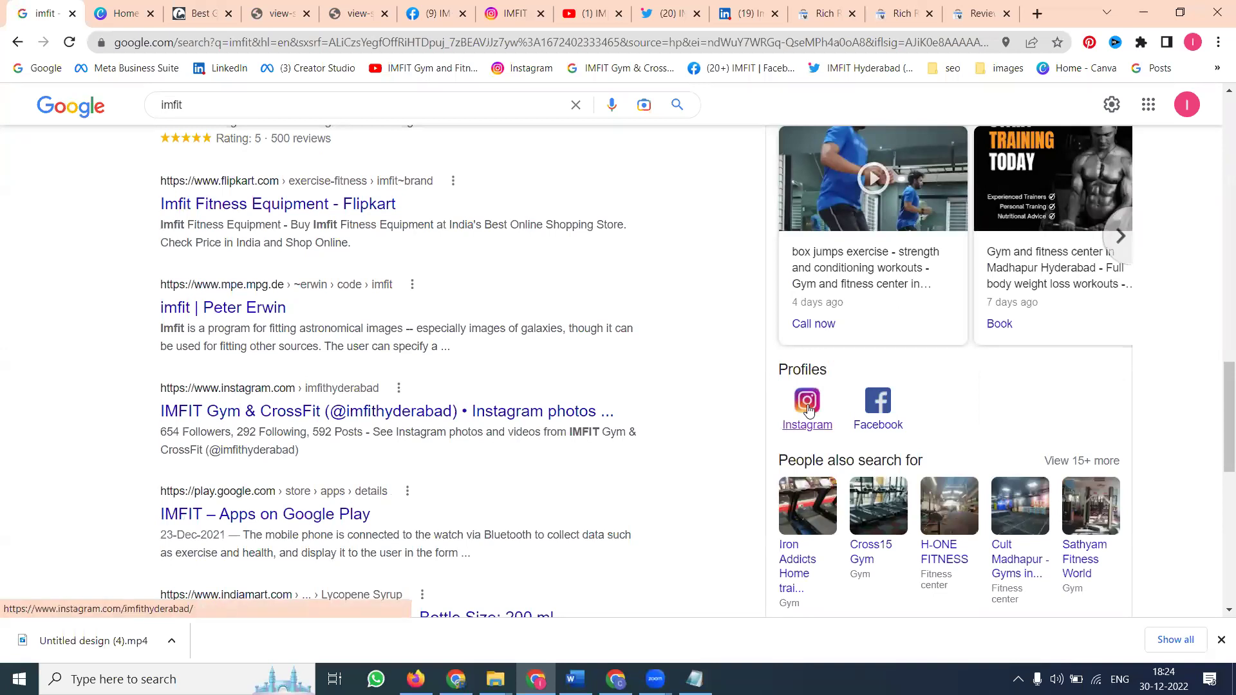
# Switch to the other browser window and show the Digital Rakesh YouTube channel's videos.
pyautogui.click(456, 678)
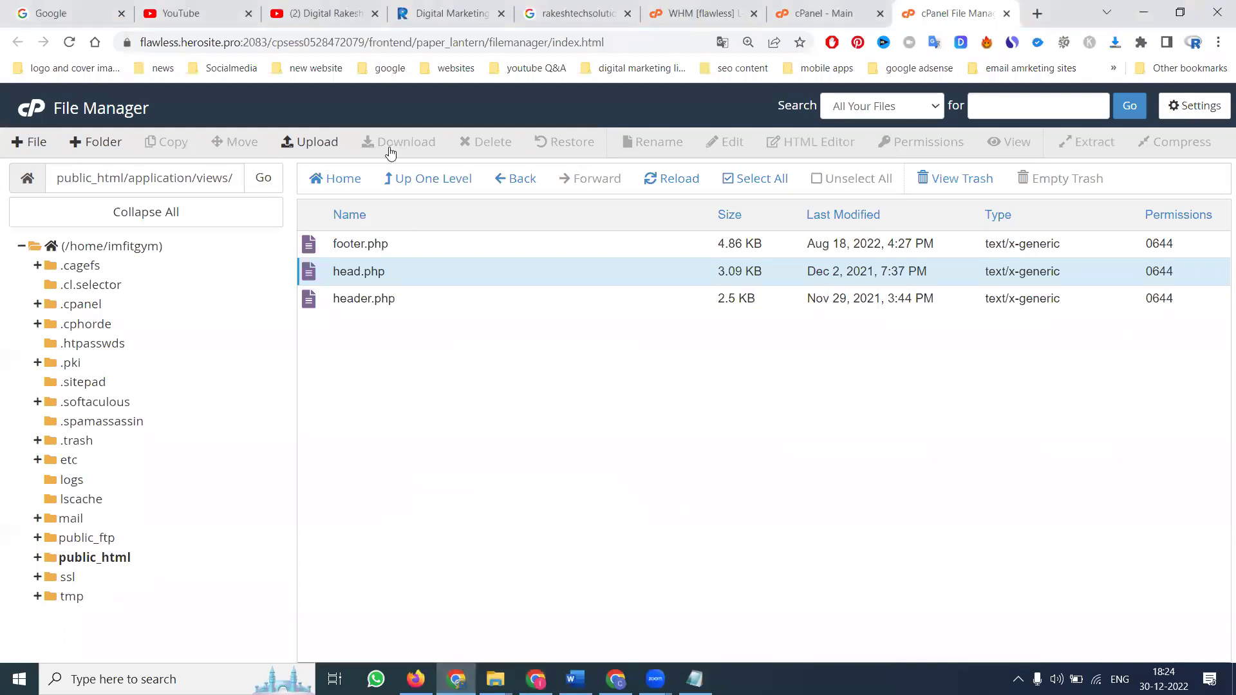
pyautogui.click(332, 6)
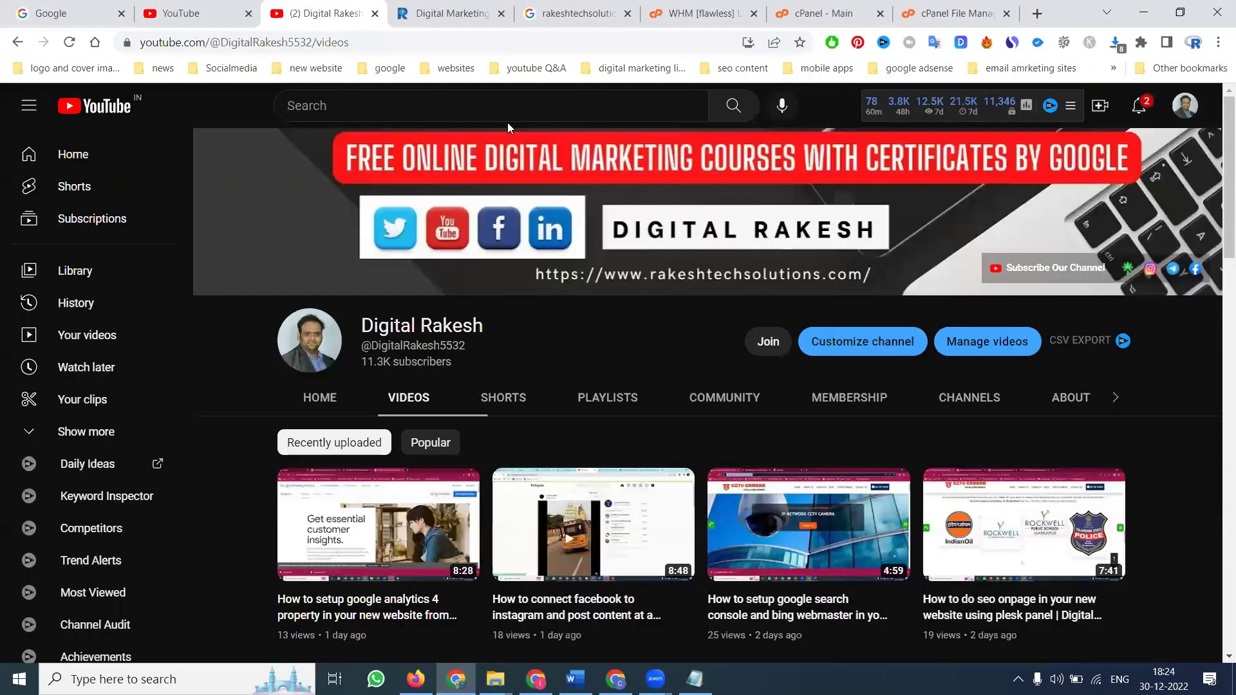